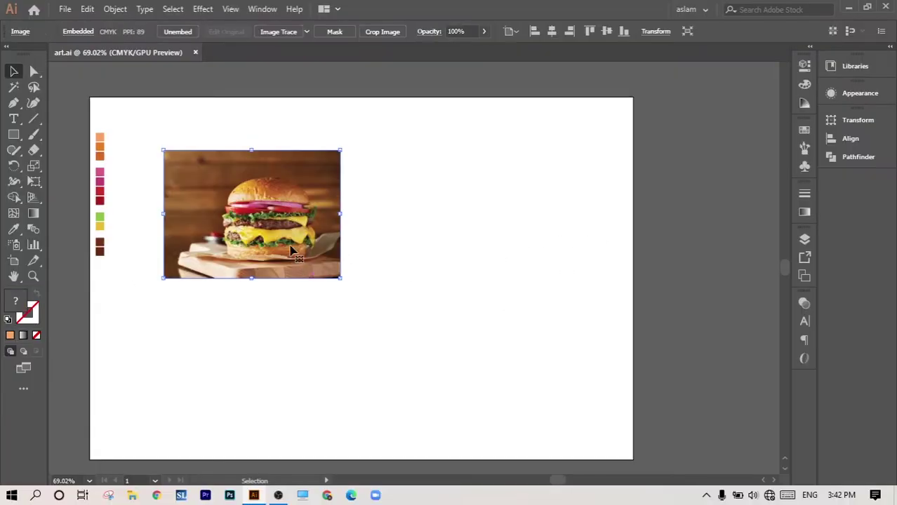
Step: Alt-drag a duplicate of the burger photo to the right of the original
mouse_move(285, 230)
mouse_down()
mouse_move(495, 226)
mouse_move(491, 231)
mouse_up()
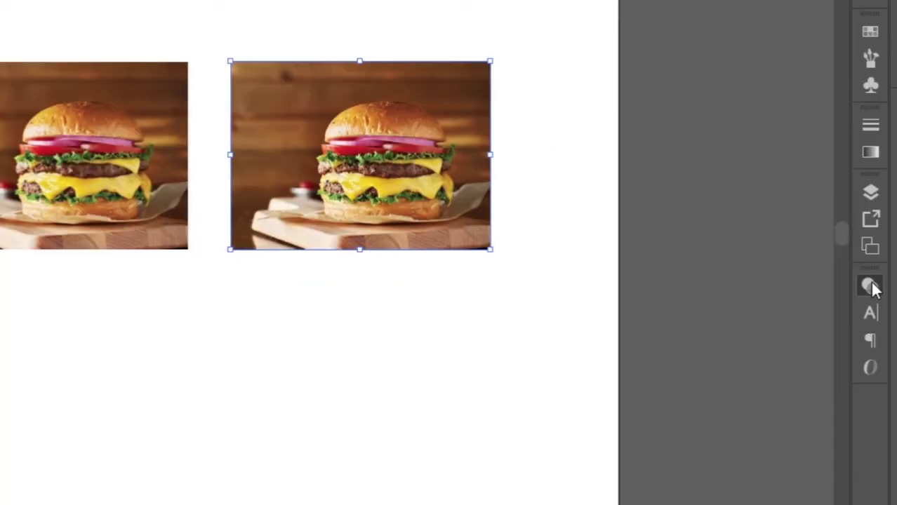
Step: Set the copied burger photo's opacity to 80%
click(805, 303)
click(753, 318)
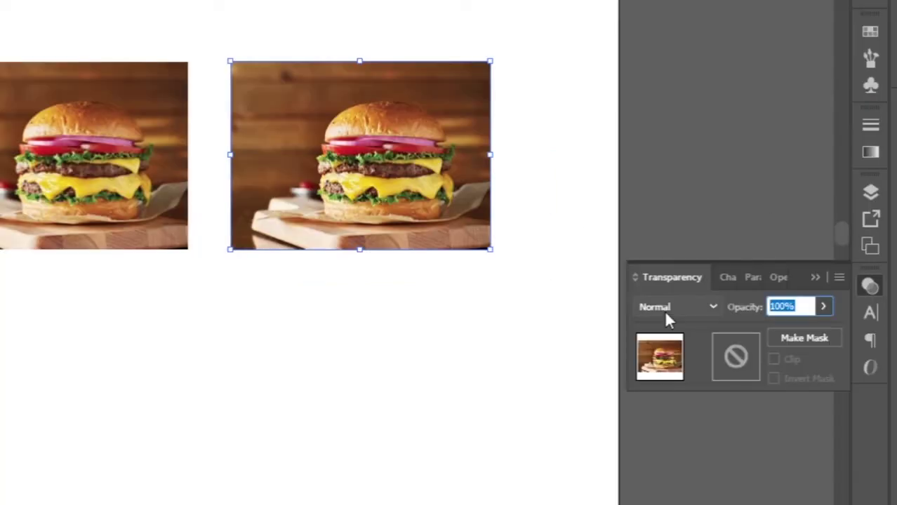
text(80)
key(Return)
click(869, 286)
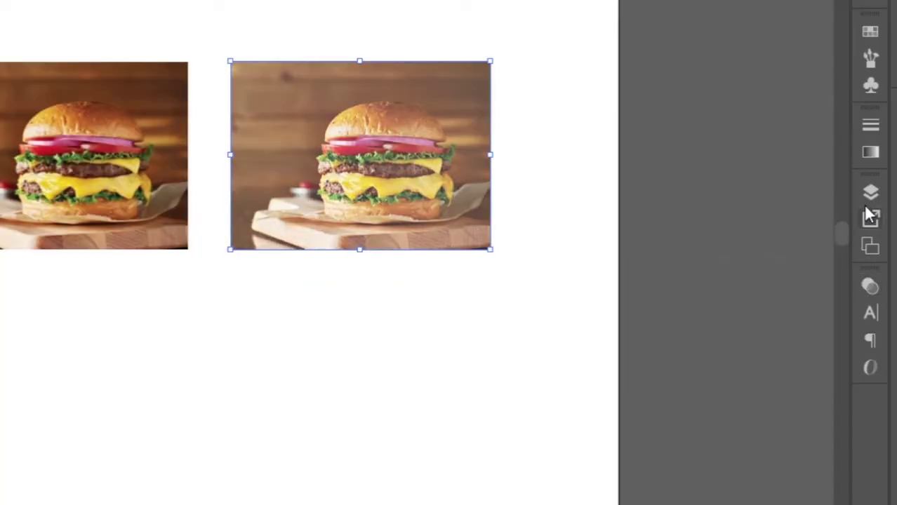
Step: Lock the reference-photo layer and make the art layer active
click(871, 193)
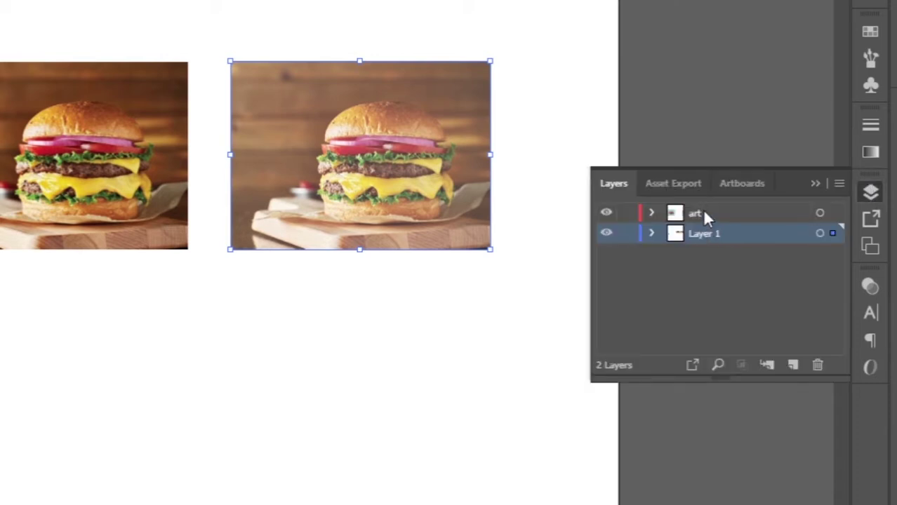
click(626, 233)
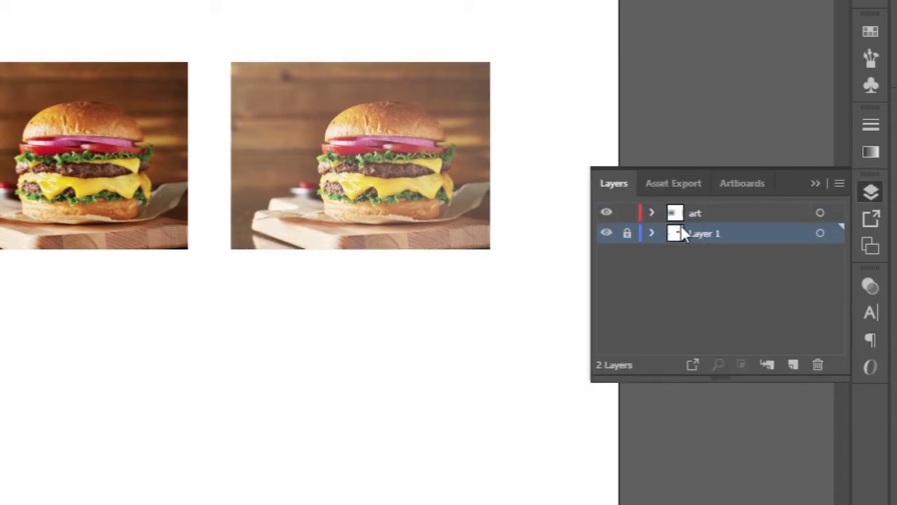
click(696, 215)
click(870, 195)
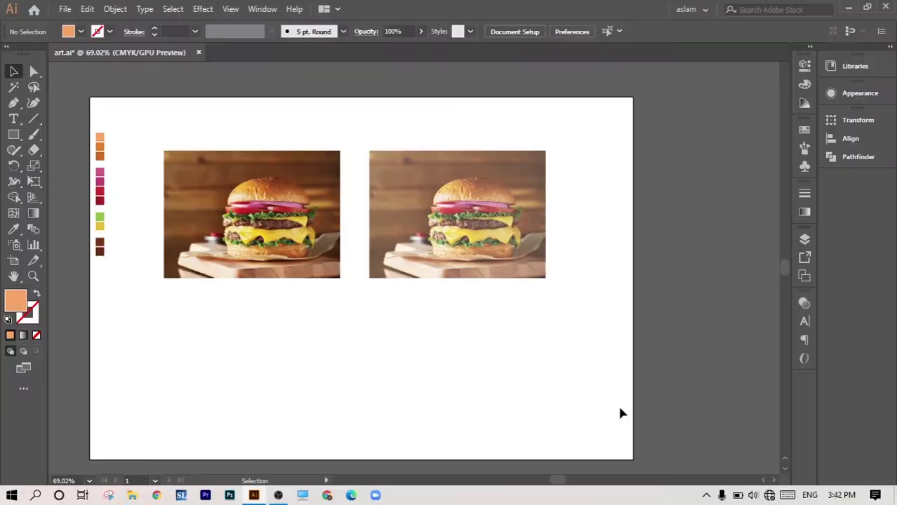
scroll(477, 191, up, 3)
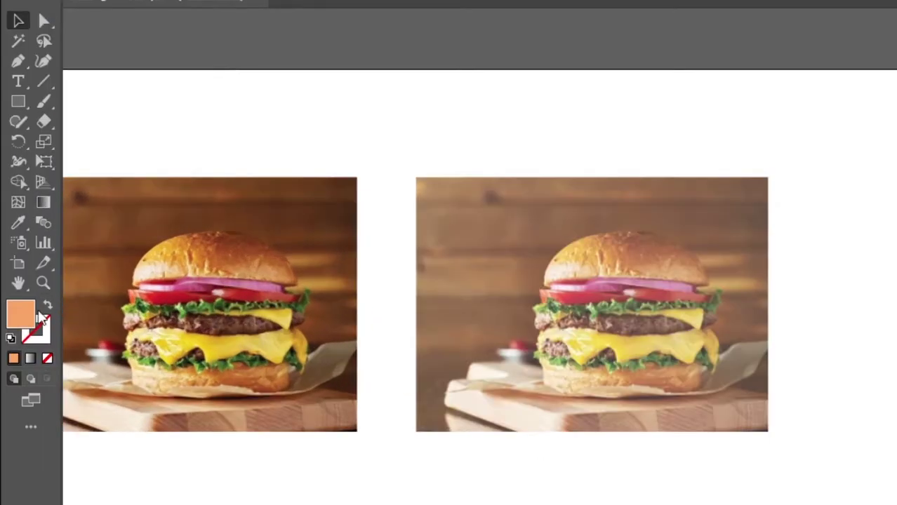
Step: Set a black stroke with no fill and draw a rectangle around the top bun
click(47, 306)
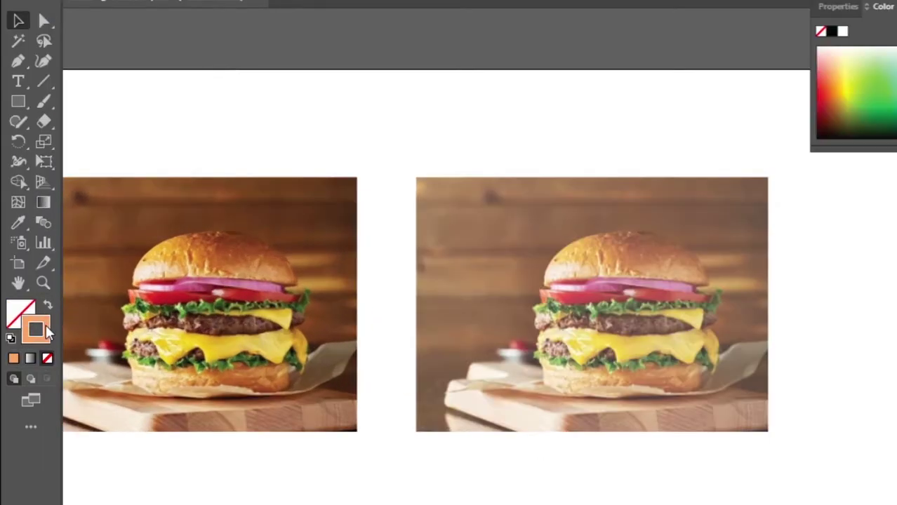
double_click(38, 332)
click(605, 409)
drag(605, 409, 621, 449)
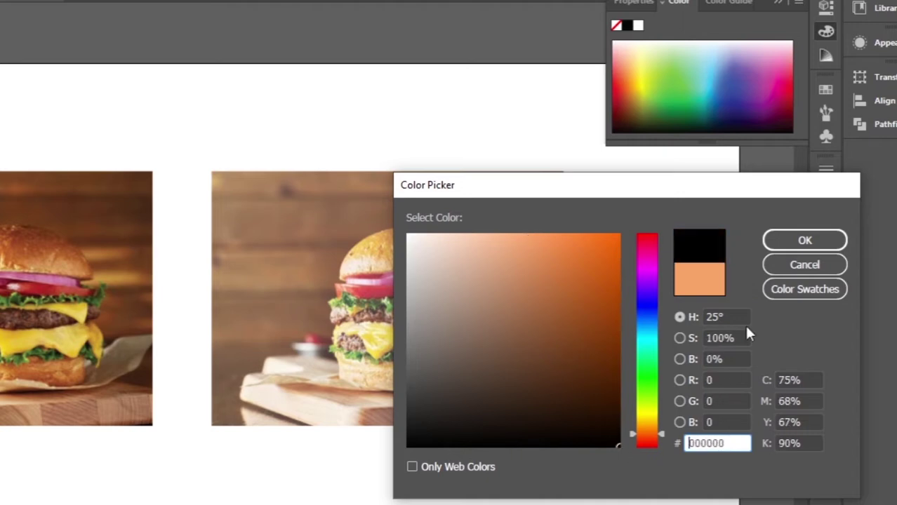
click(805, 240)
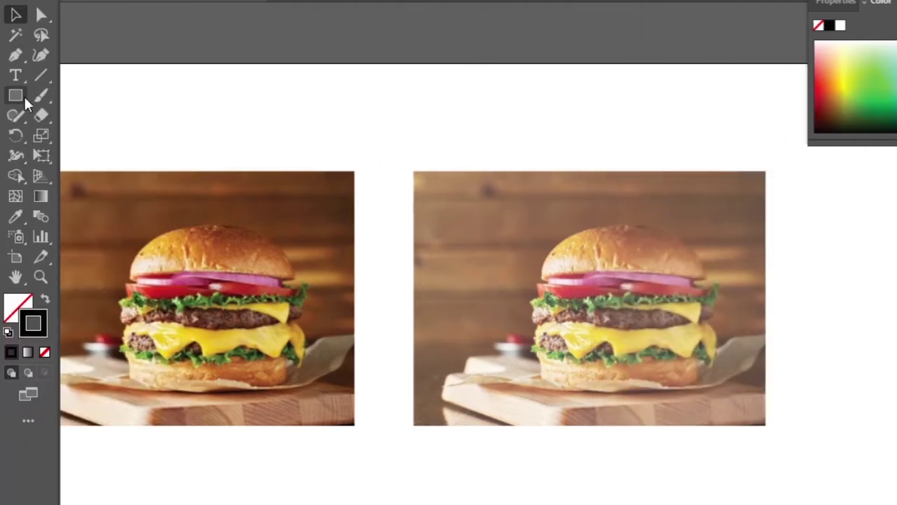
click(26, 101)
mouse_move(269, 292)
mouse_down()
mouse_move(518, 194)
mouse_move(513, 180)
mouse_up()
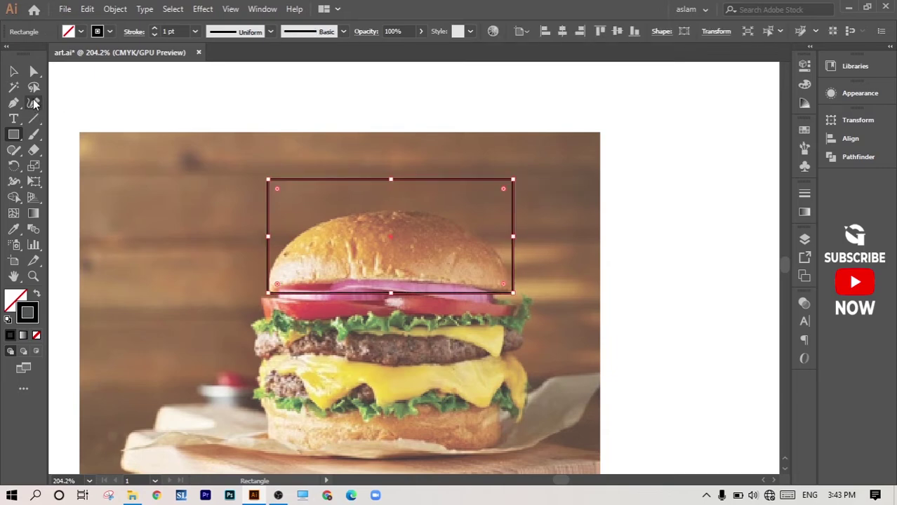
Step: Slightly round the top-bun rectangle's corners with the corner widgets
click(34, 71)
scroll(375, 271, up, 3)
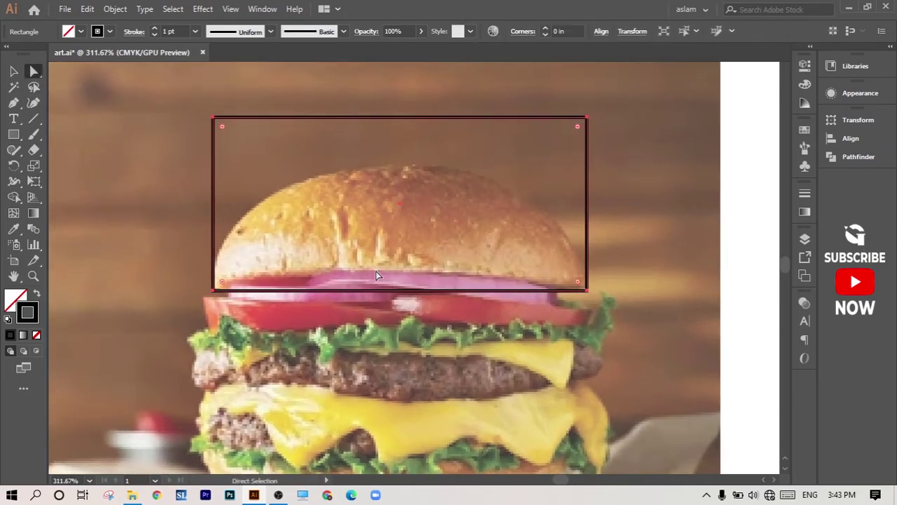
drag(221, 282, 242, 286)
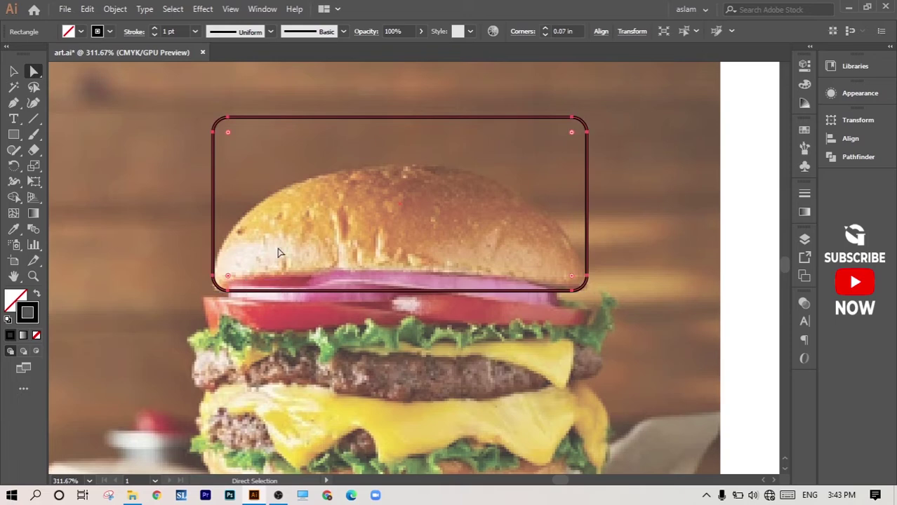
click(14, 71)
scroll(424, 177, down, 3)
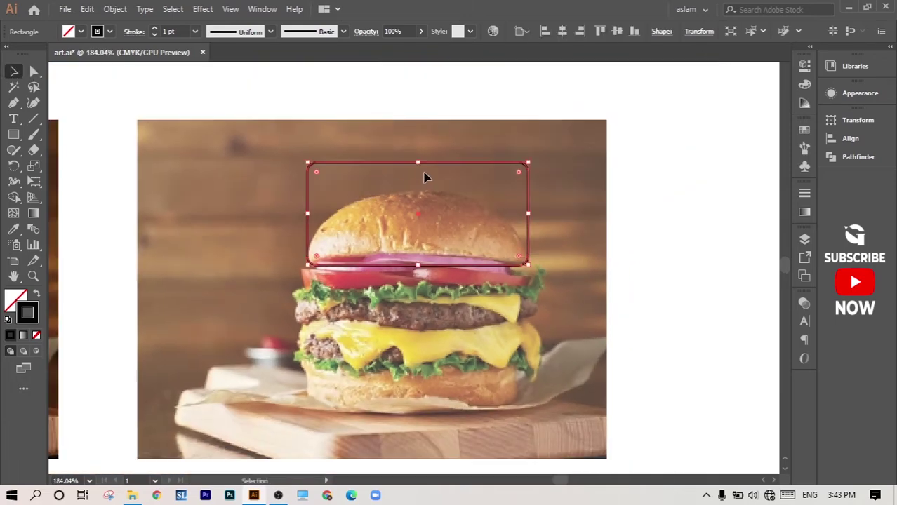
Step: Alt-drag a copy of the rounded rectangle down onto the bottom bun
drag(428, 171, 425, 364)
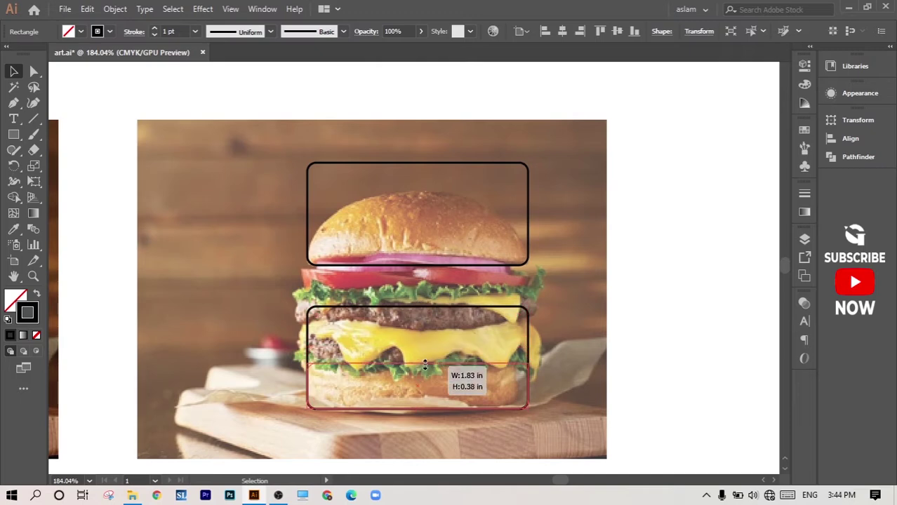
scroll(484, 394, up, 2)
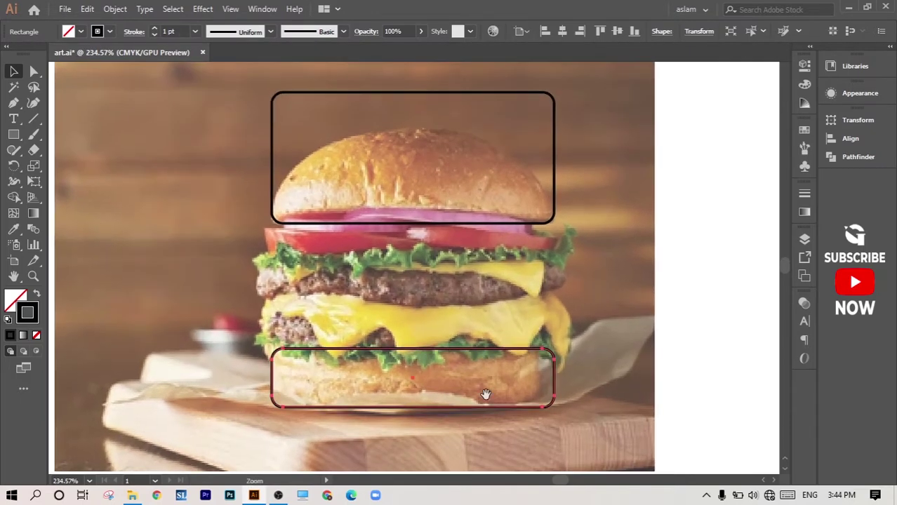
scroll(464, 340, up, 3)
drag(464, 339, 449, 277)
drag(396, 416, 403, 299)
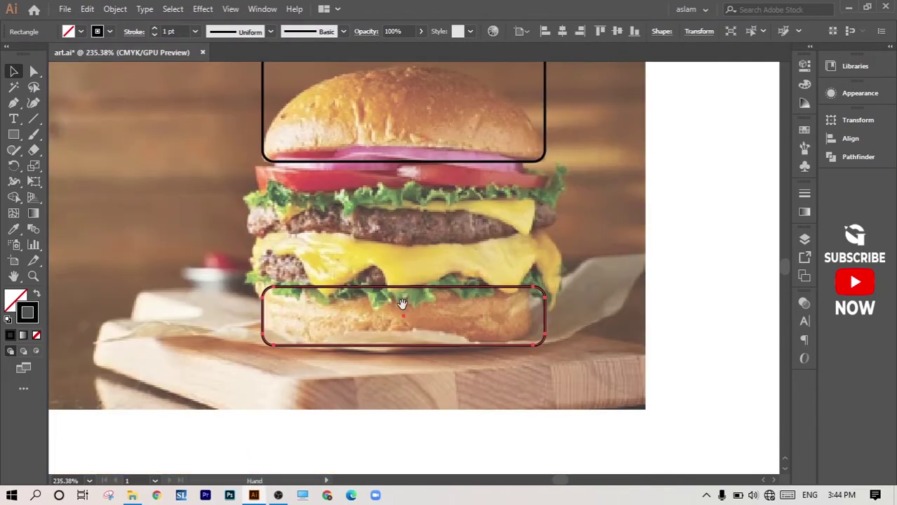
Step: Round the bottom shape's lower corners further, to 0.31 in
click(33, 71)
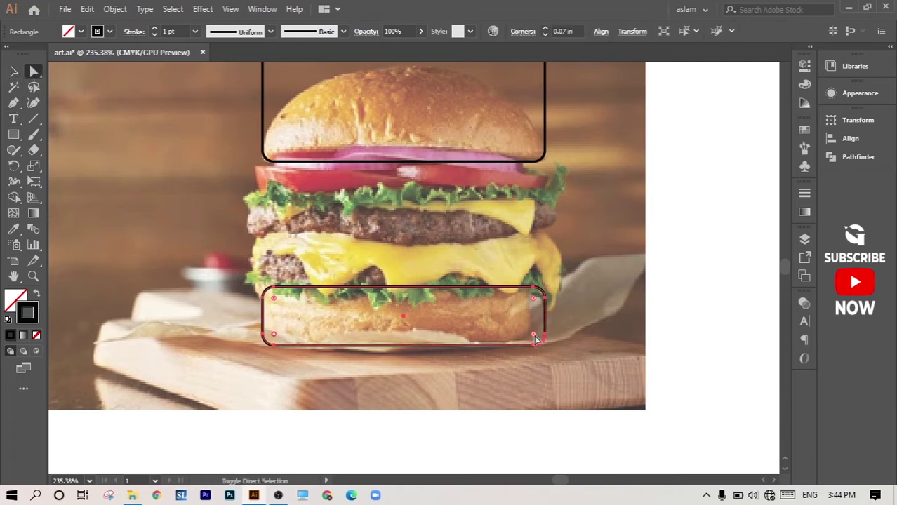
drag(536, 340, 480, 313)
key(v)
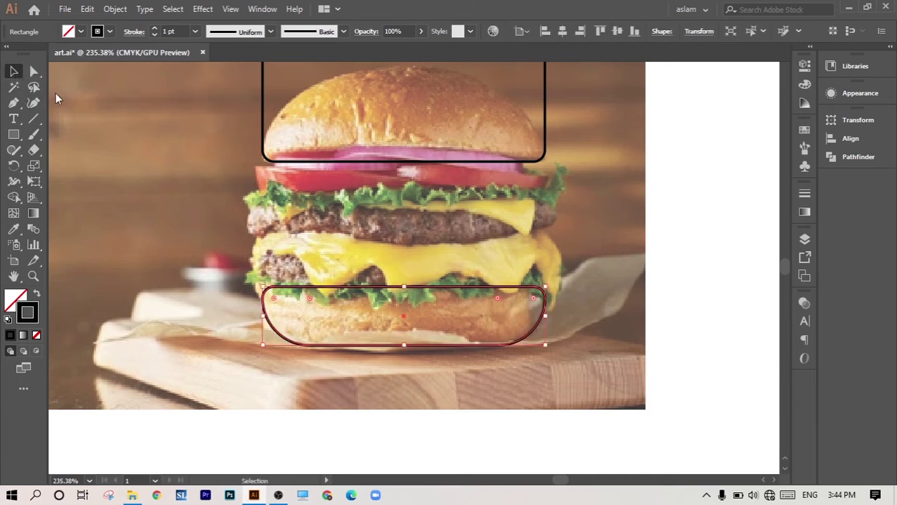
click(692, 261)
drag(473, 234, 483, 293)
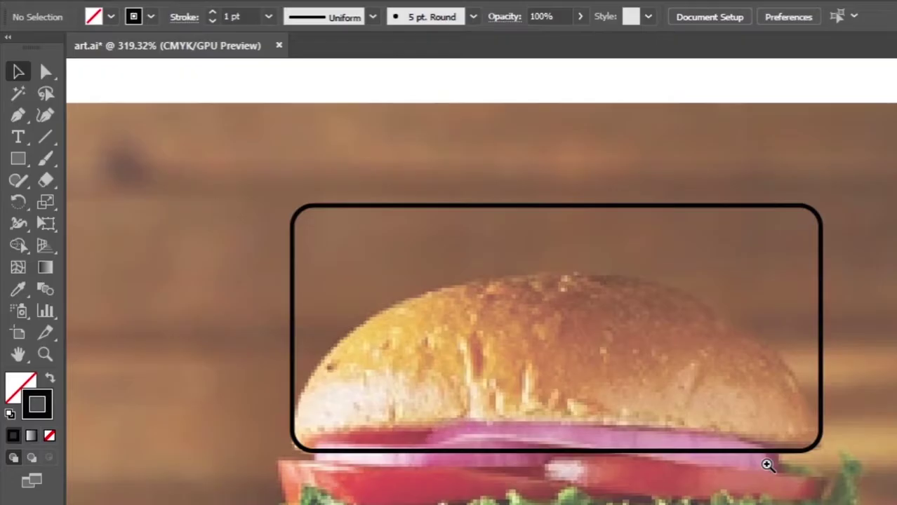
Step: Draw an ellipse and fit it over the top bun's dome
drag(18, 158, 64, 200)
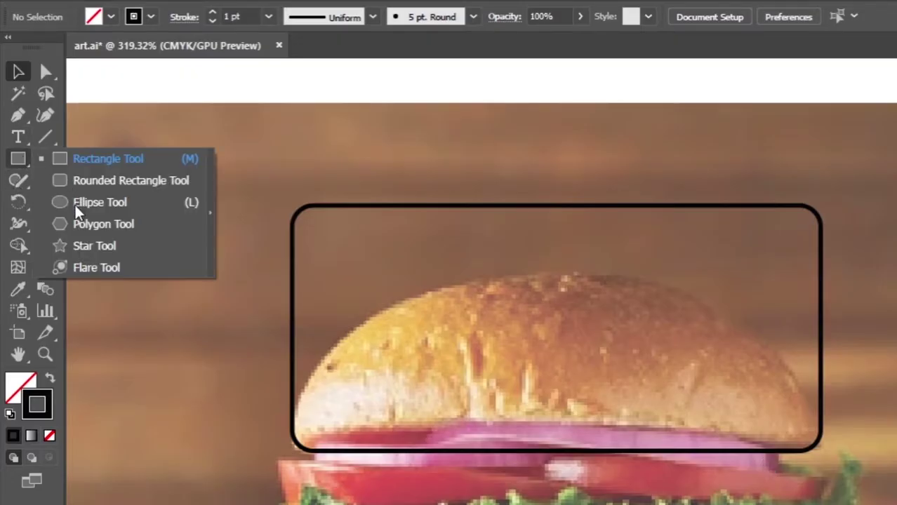
scroll(453, 299, down, 2)
scroll(454, 299, down, 1)
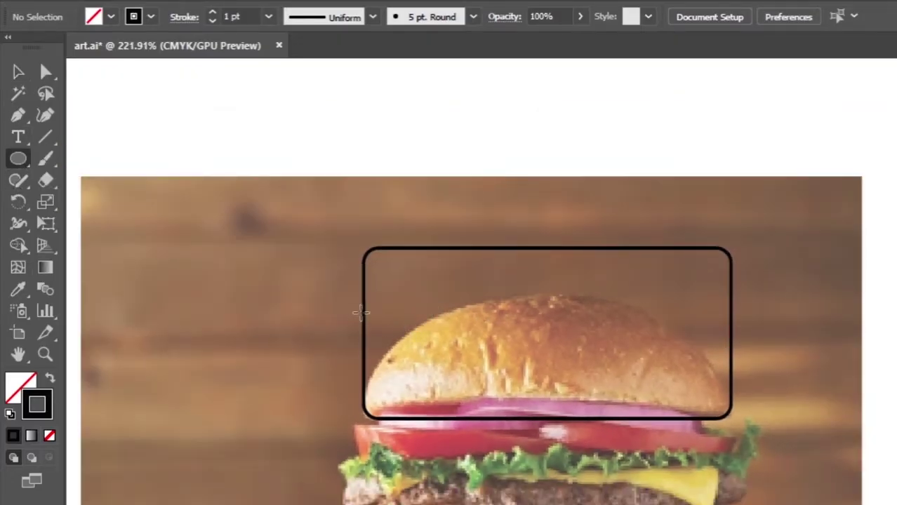
drag(265, 244, 529, 402)
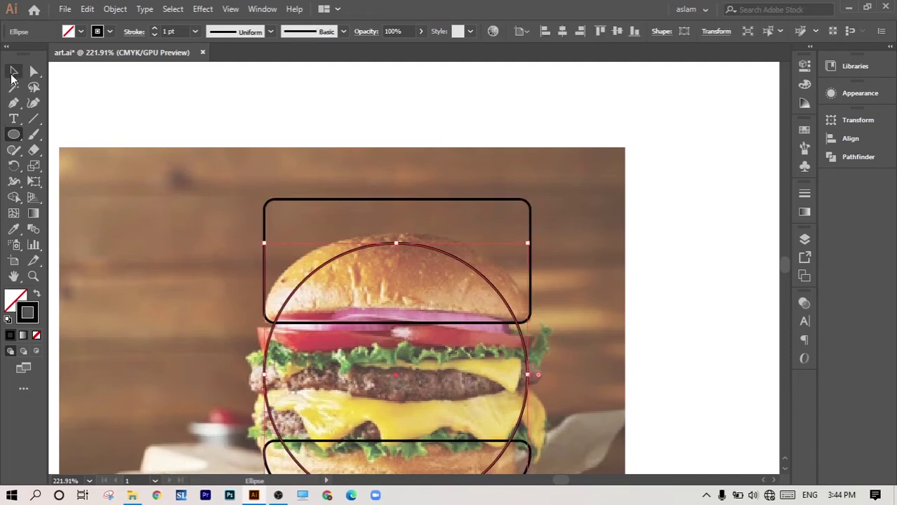
key(v)
mouse_move(425, 242)
mouse_down()
mouse_move(463, 193)
mouse_move(465, 128)
mouse_up()
drag(592, 124, 517, 197)
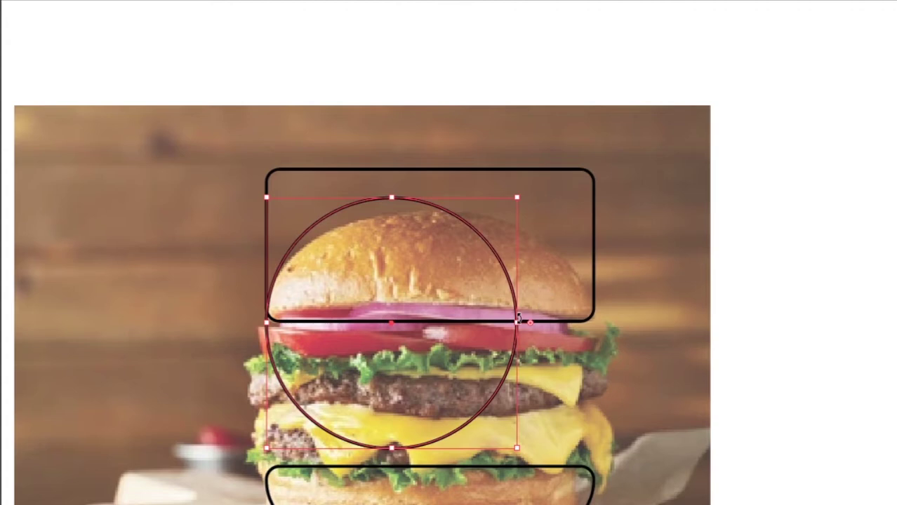
drag(518, 320, 595, 323)
mouse_move(267, 322)
mouse_down()
mouse_move(298, 322)
mouse_move(266, 323)
mouse_up()
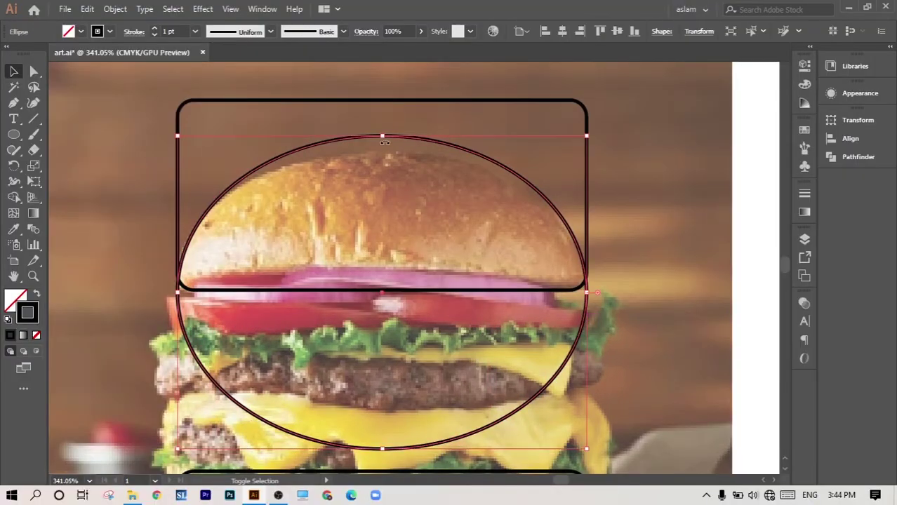
drag(384, 143, 385, 152)
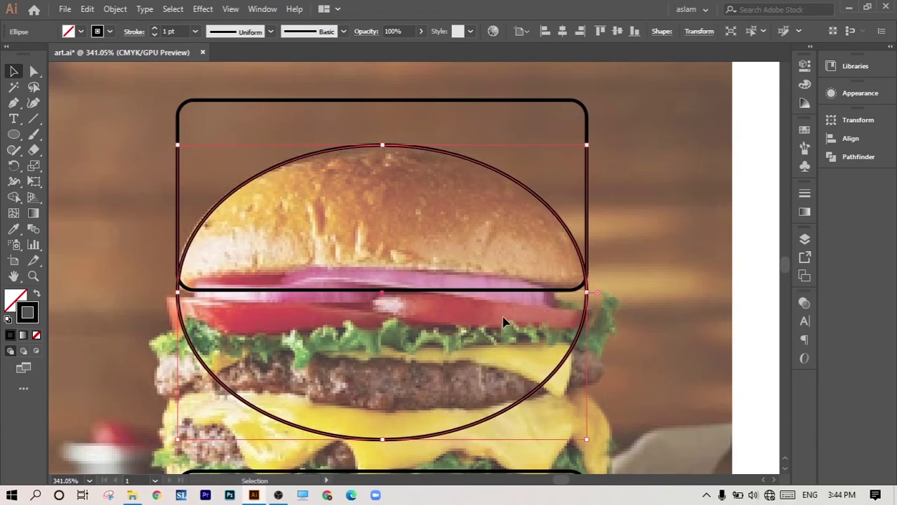
key(Up)
key(Up)
Step: Shape Builder the ellipse and top rectangle into a single dome shape
scroll(575, 141, down, 2)
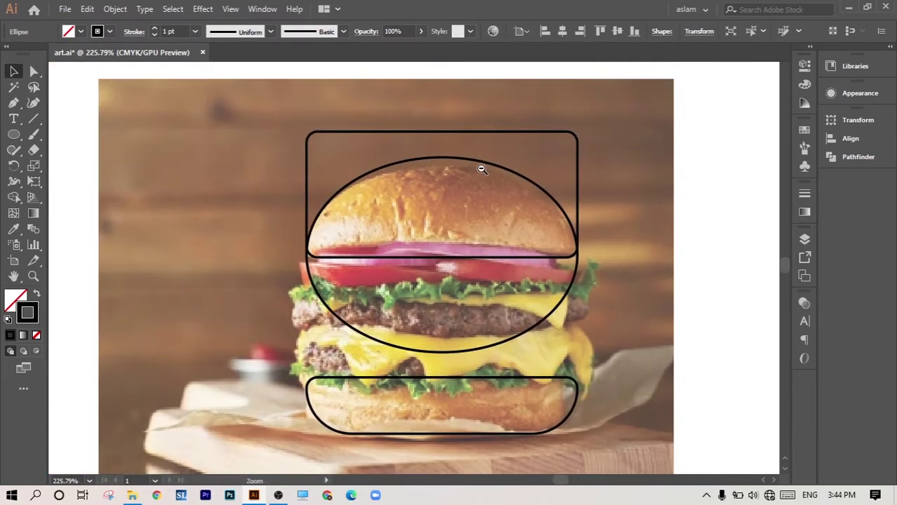
shift+click(572, 139)
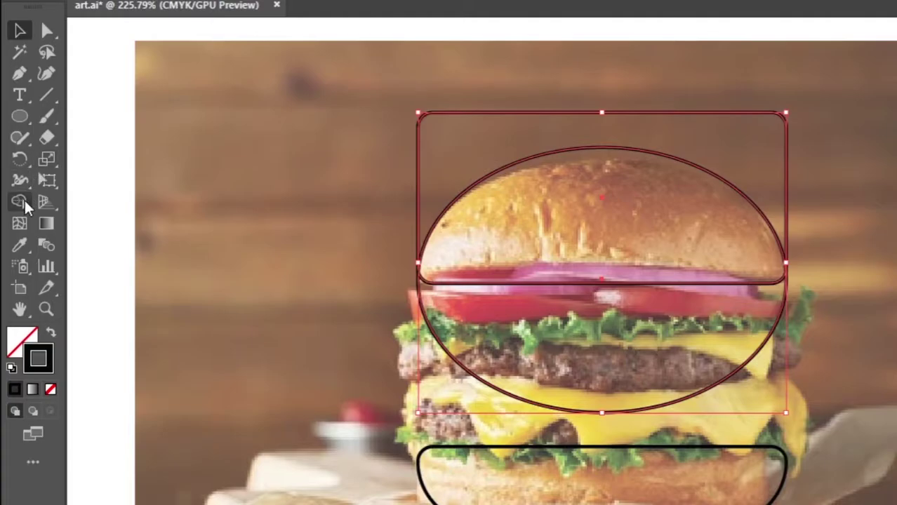
click(14, 197)
drag(344, 152, 574, 188)
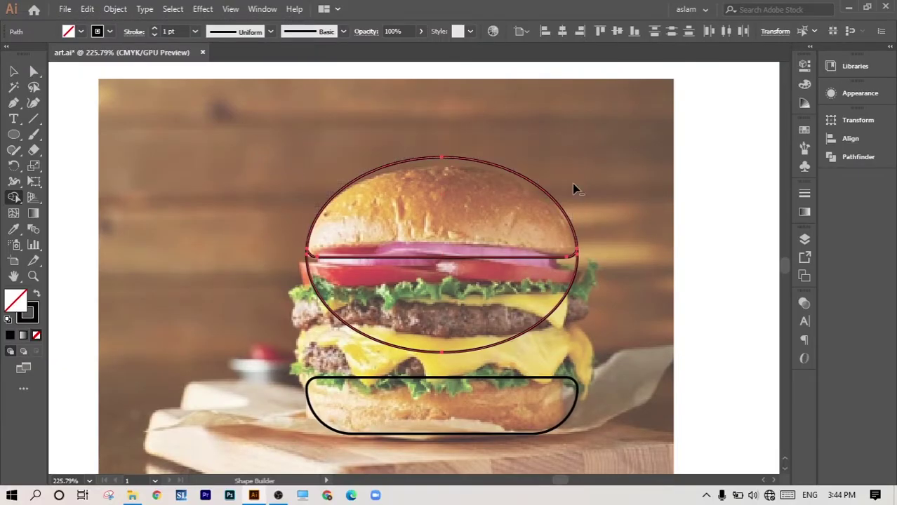
alt+click(531, 302)
scroll(468, 235, up, 4)
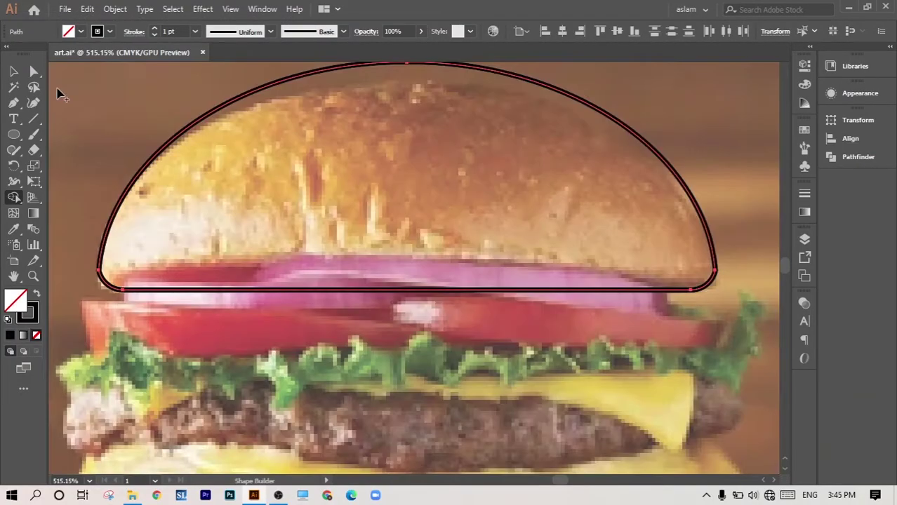
Step: Smooth the dome's left and right edges with the Smooth Tool
click(14, 149)
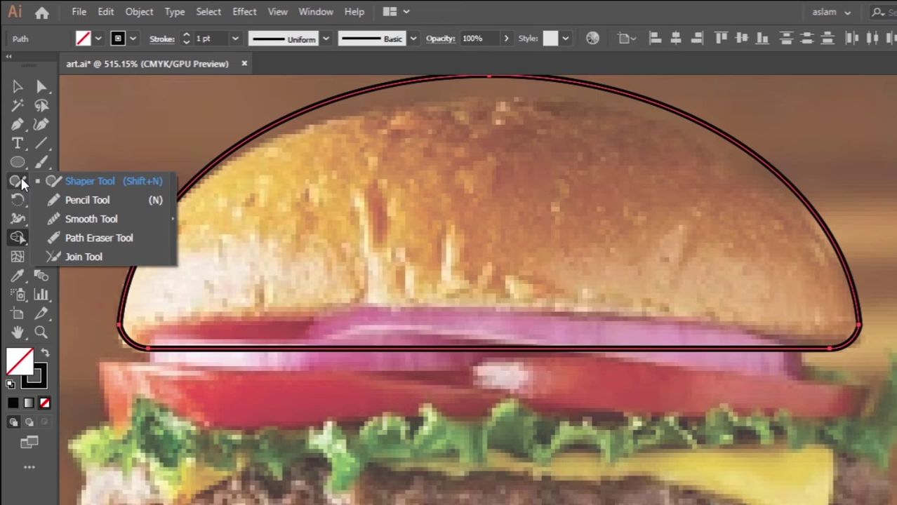
click(83, 221)
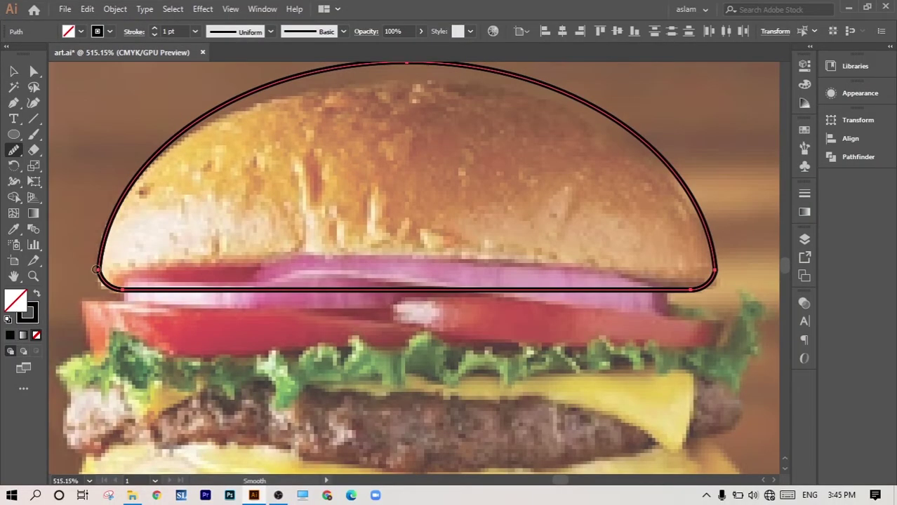
drag(96, 269, 109, 249)
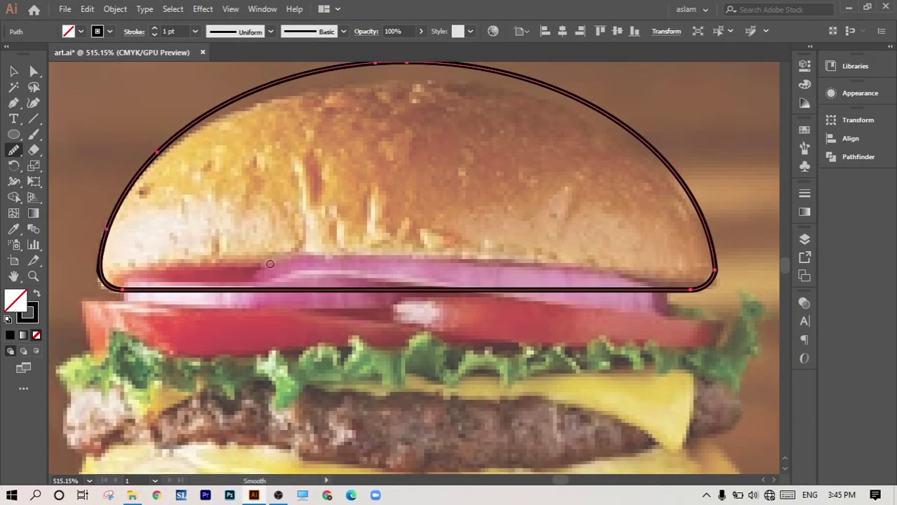
mouse_move(711, 207)
mouse_down()
mouse_move(707, 266)
mouse_move(702, 172)
mouse_up()
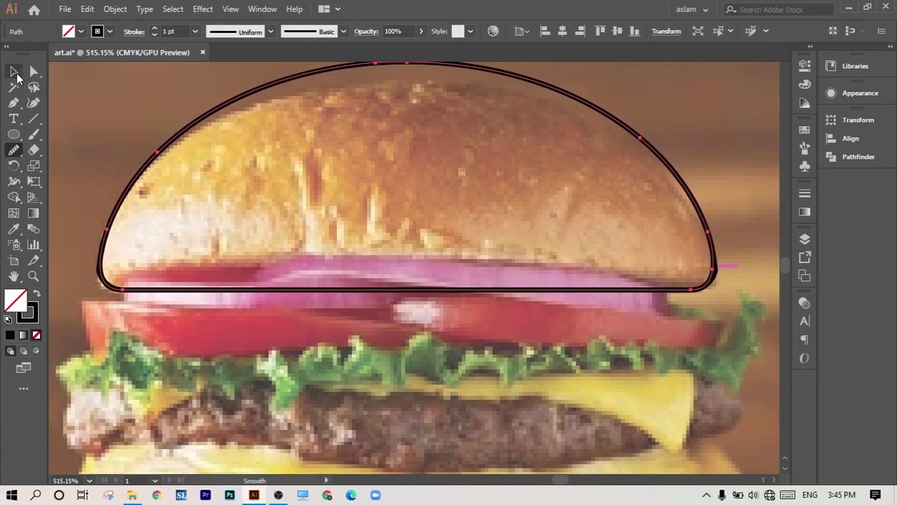
Step: Move the bottom-bun shape down, shorten it, and round its upper corners to 0.07 in
click(13, 71)
key(ctrl+0)
click(548, 306)
mouse_move(548, 315)
mouse_down()
mouse_move(548, 324)
mouse_move(590, 329)
mouse_up()
click(33, 71)
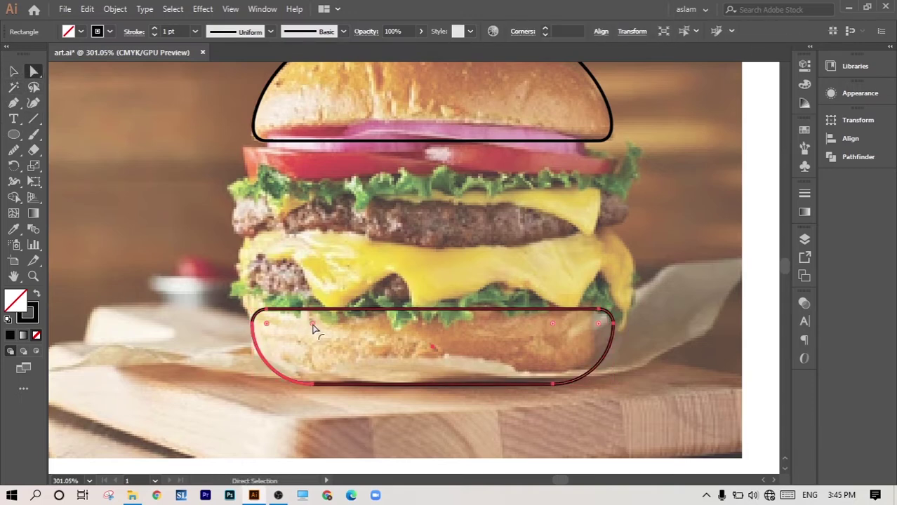
key(v)
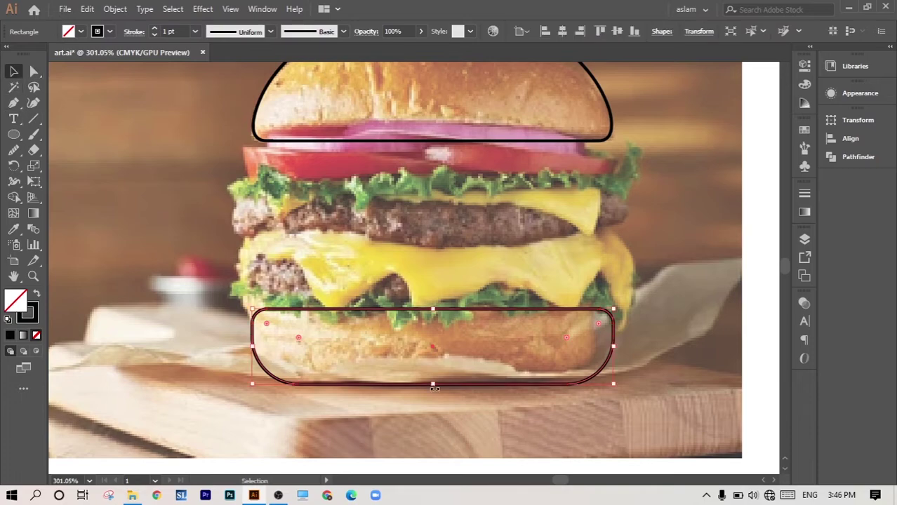
drag(433, 387, 435, 368)
Step: Eyedrop the orange fill onto the bun shapes, then zoom to the right burger's bottom bun
scroll(545, 280, down, 4)
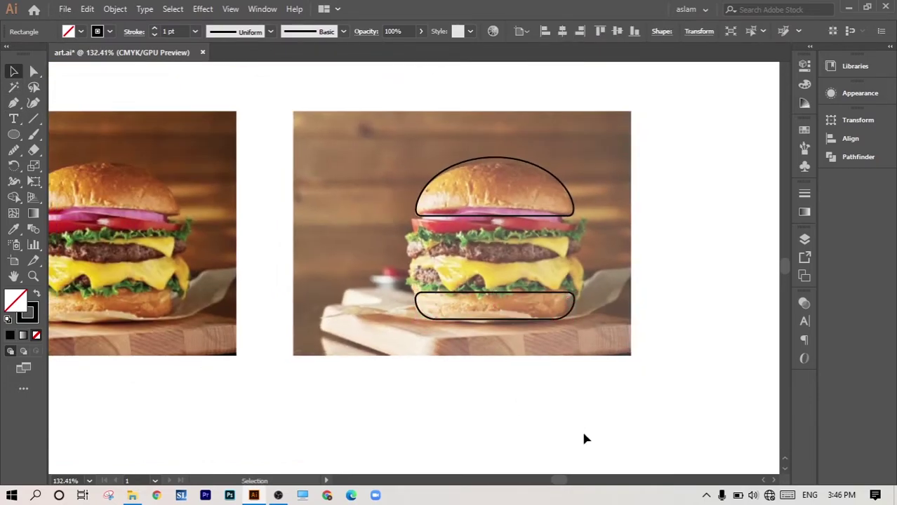
click(14, 228)
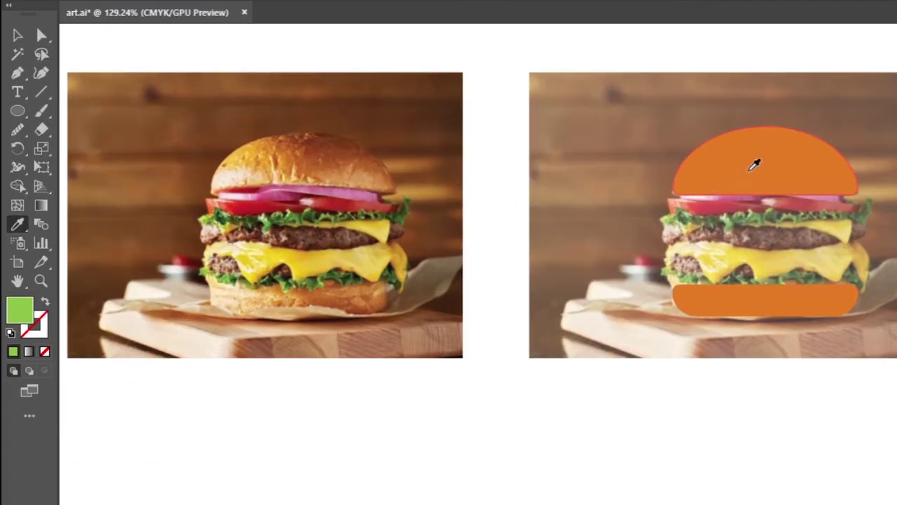
click(753, 165)
click(13, 134)
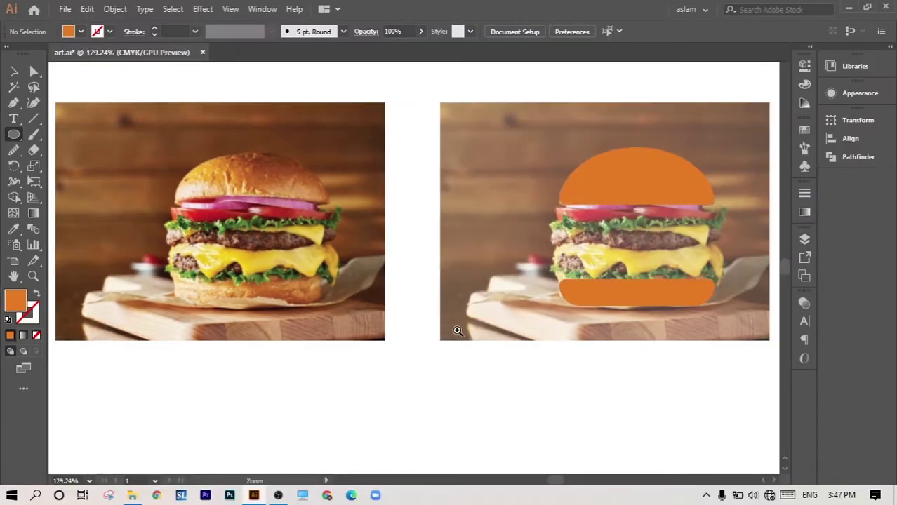
mouse_move(573, 362)
mouse_down()
mouse_move(679, 410)
mouse_move(444, 300)
mouse_move(383, 216)
mouse_up()
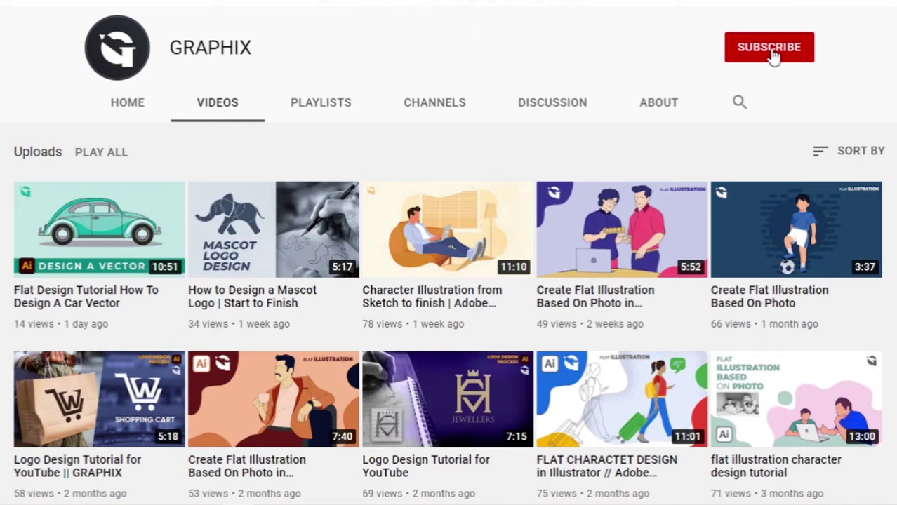
scroll(449, 281, down, 1)
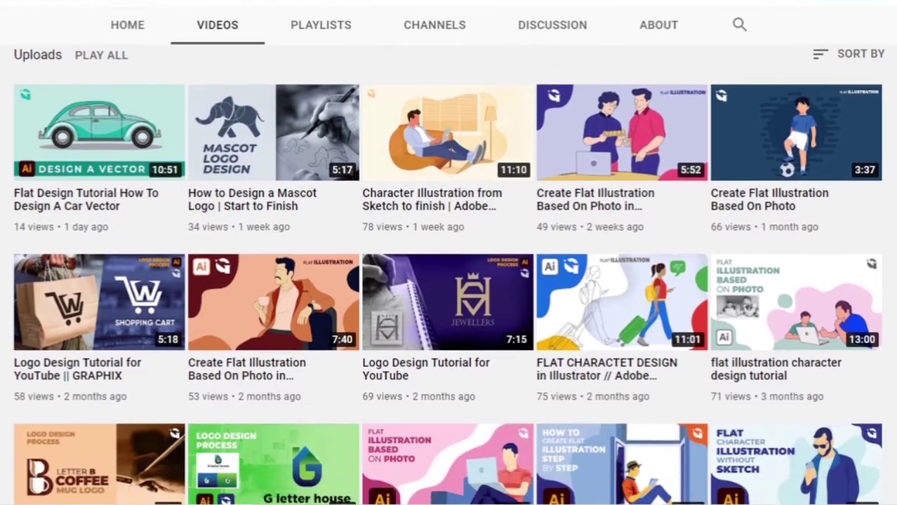
scroll(449, 281, down, 1)
scroll(449, 281, down, 1)
scroll(449, 281, down, 1)
scroll(449, 281, down, 1)
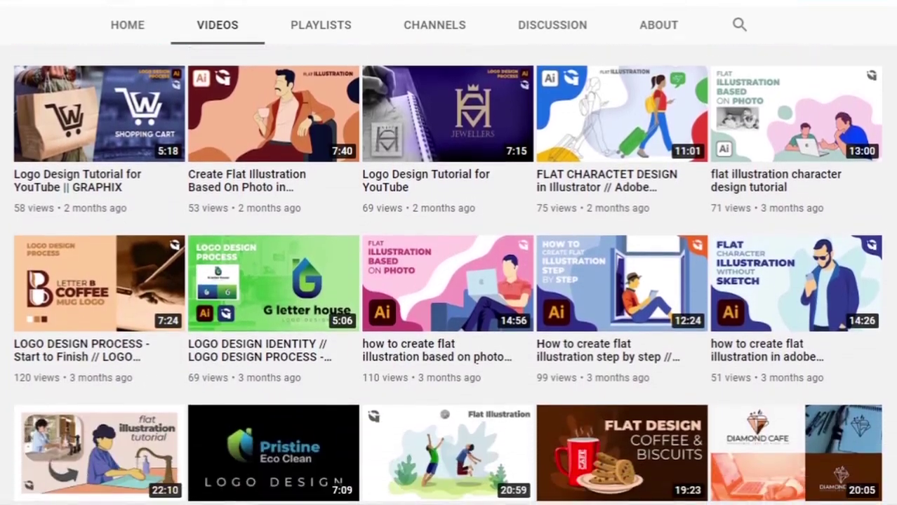
scroll(449, 281, down, 1)
scroll(449, 281, down, 1)
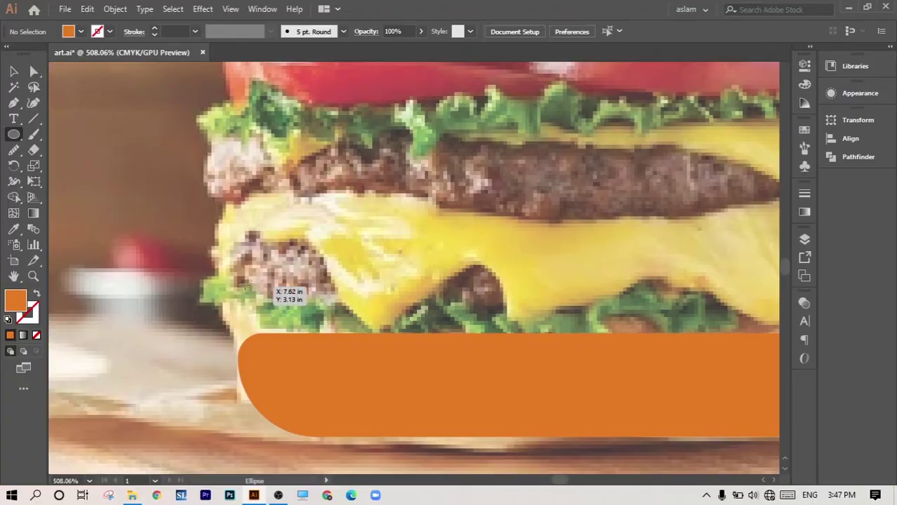
Step: Draw a small black circle on the cheese and repeat copies rightward into a row
drag(257, 300, 289, 306)
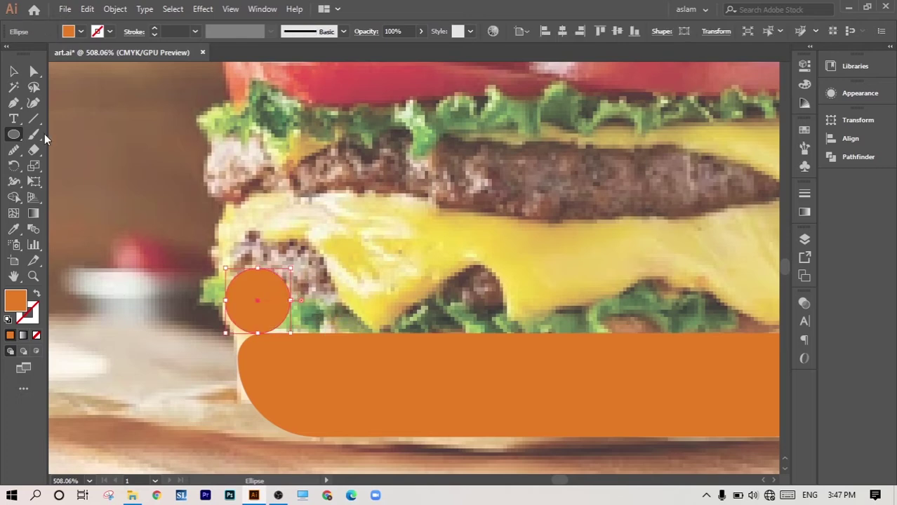
scroll(289, 306, down, 2)
key(v)
drag(301, 261, 337, 260)
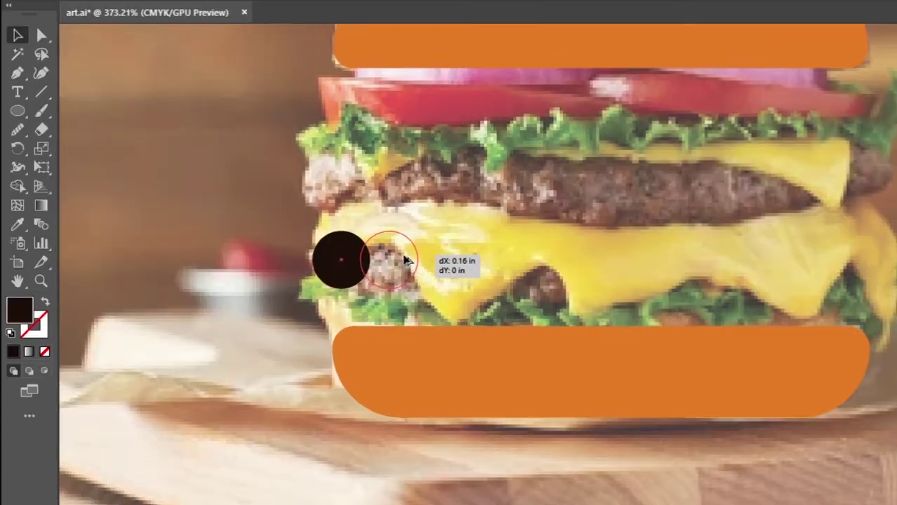
drag(405, 261, 406, 261)
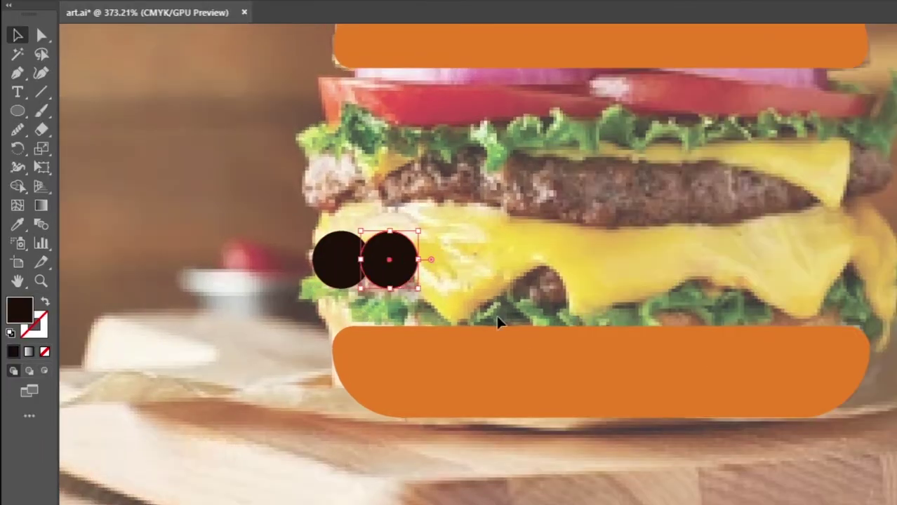
key(ctrl+d)
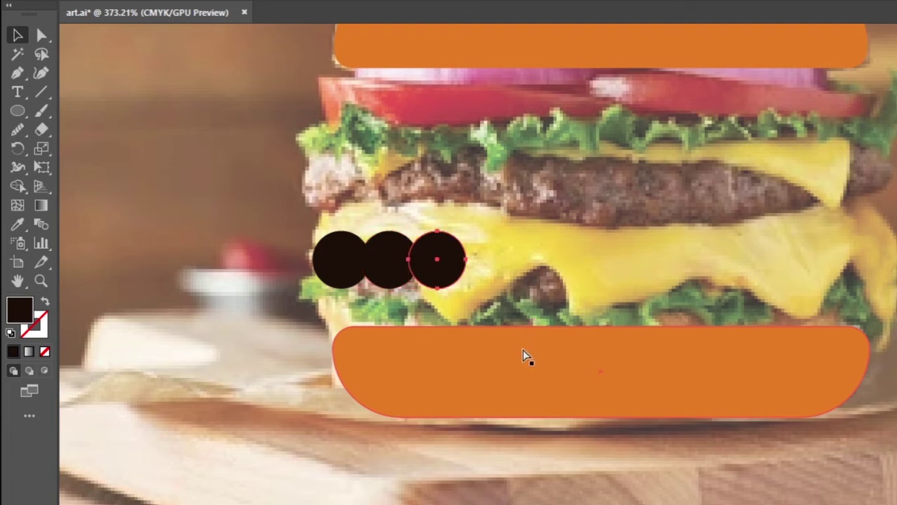
key(ctrl+d)
key(ctrl+d)
key(ctrl+d)
key(ctrl+d)
key(ctrl+d)
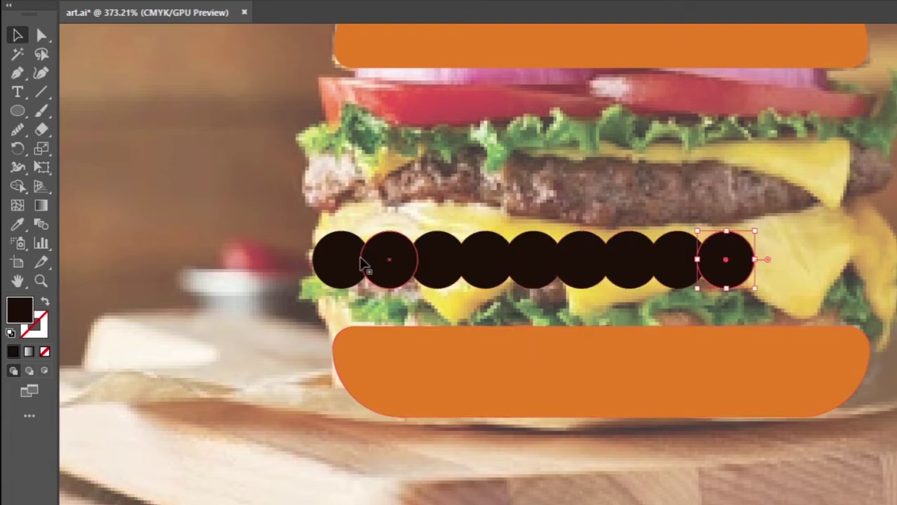
Step: Shift-select the row's circles from right to left
shift+click(678, 261)
shift+click(629, 261)
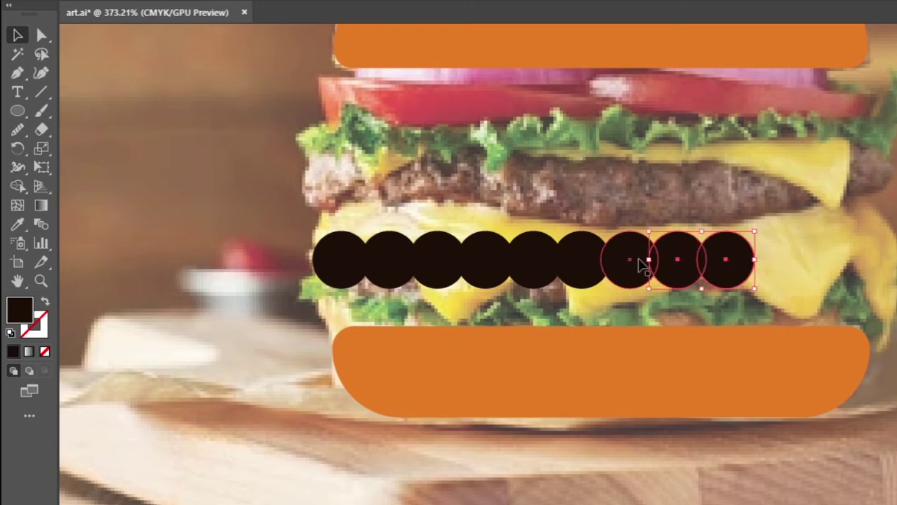
shift+click(581, 262)
shift+click(533, 261)
shift+click(484, 261)
Step: Select all nine circles and Unite them in Pathfinder
shift+click(437, 261)
shift+click(388, 261)
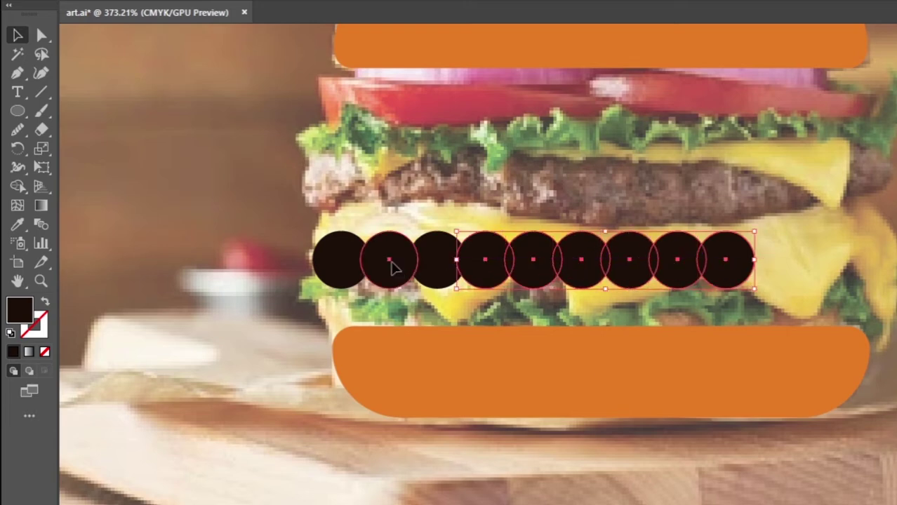
shift+click(340, 261)
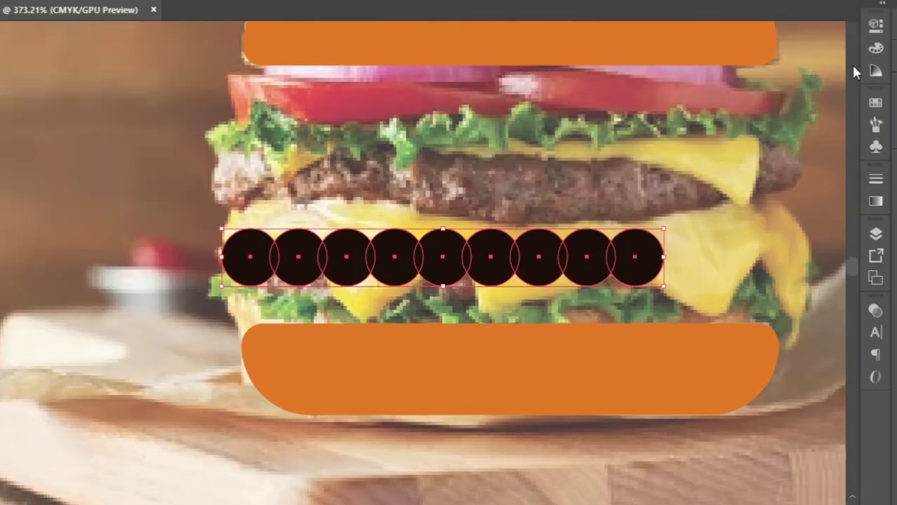
click(876, 31)
scroll(723, 310, down, 3)
click(682, 305)
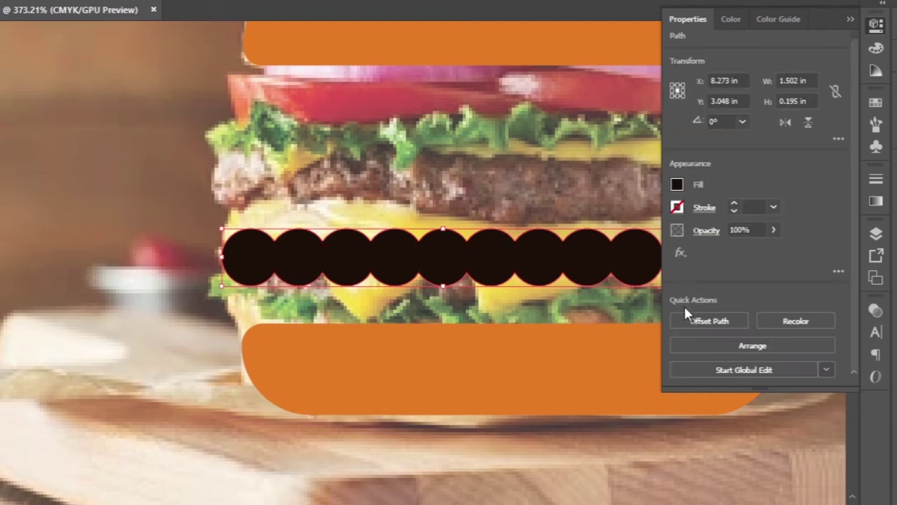
click(850, 19)
Step: Enter isolation mode on the merged circle shape
scroll(603, 314, up, 1)
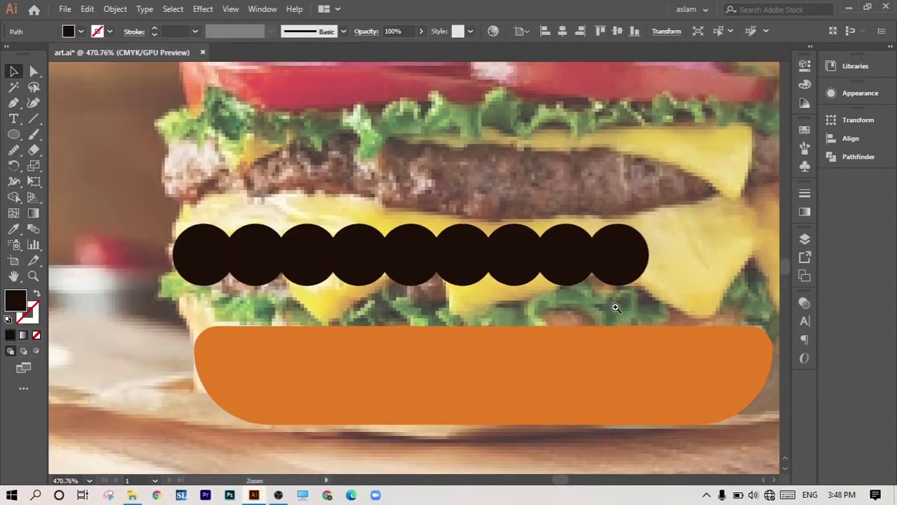
scroll(603, 314, up, 1)
scroll(256, 295, up, 1)
scroll(256, 295, up, 1)
key(v)
double_click(321, 257)
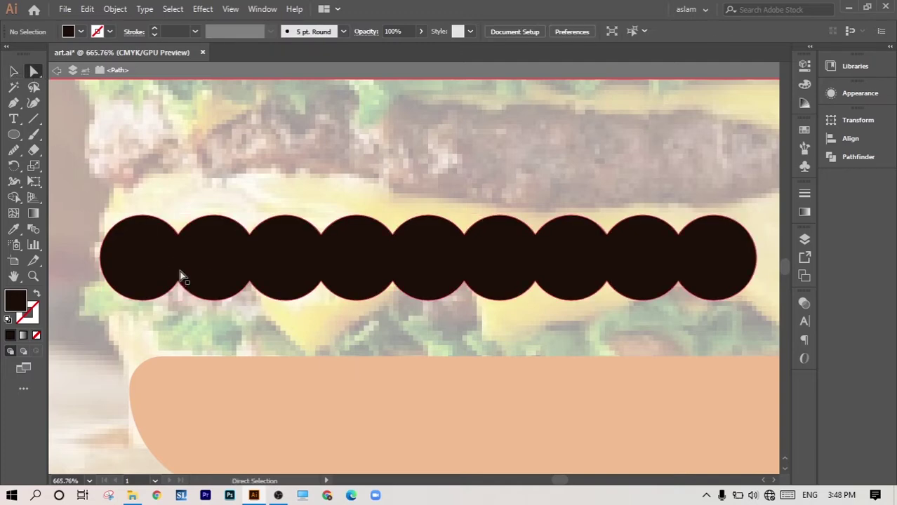
scroll(392, 273, down, 1)
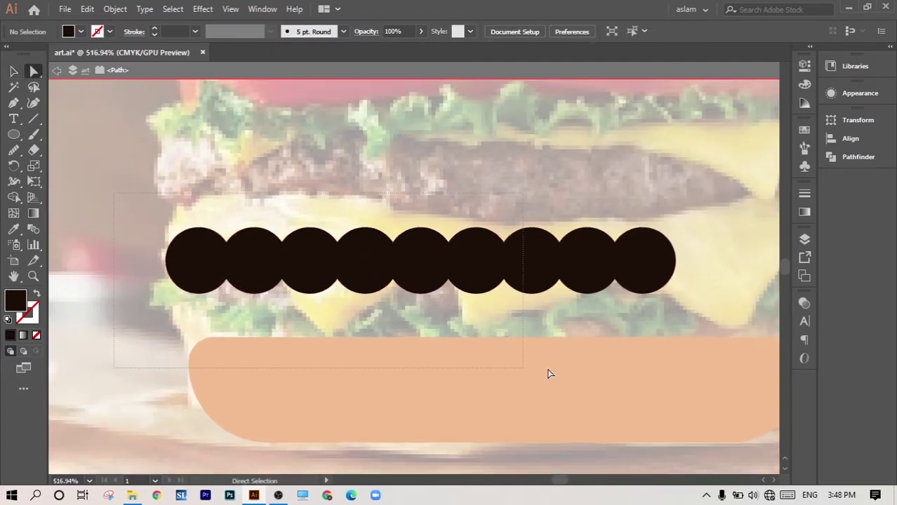
Step: Select the shape's upper and lower anchors and round the joints to 0.03 in
drag(549, 374, 683, 328)
click(616, 281)
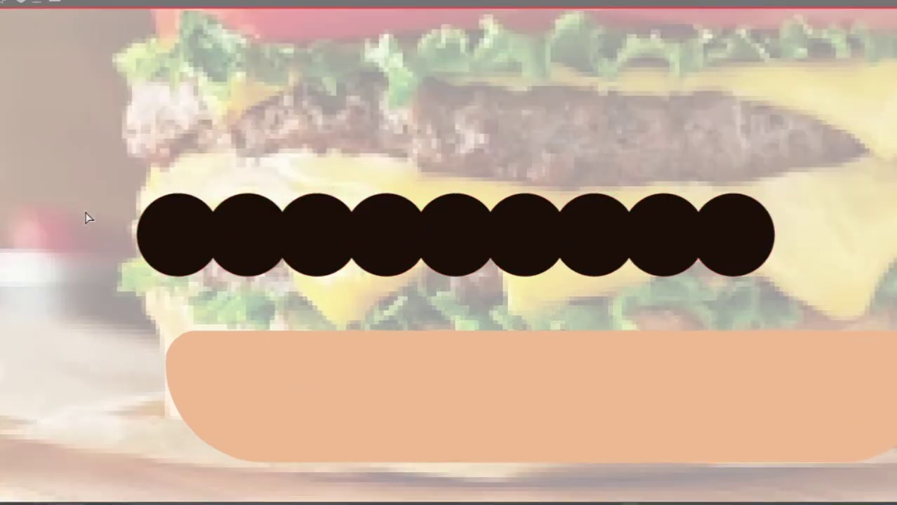
click(417, 250)
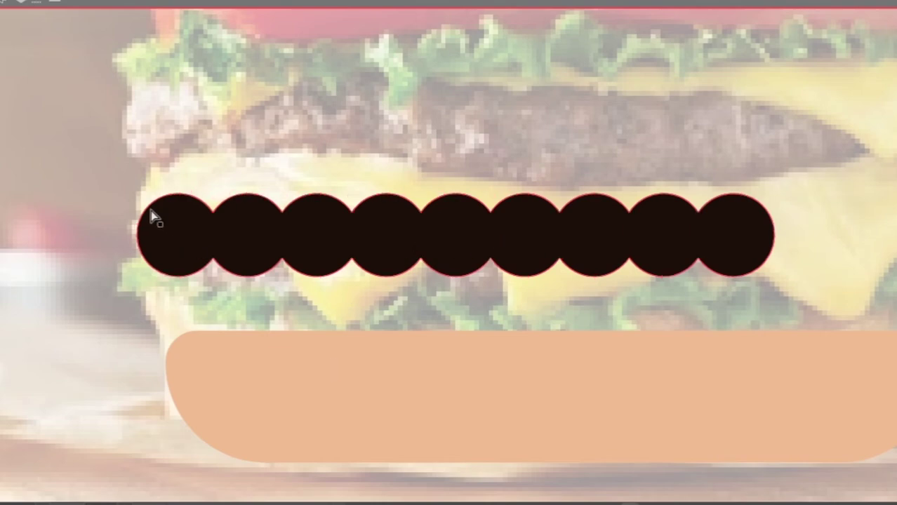
drag(140, 204, 799, 227)
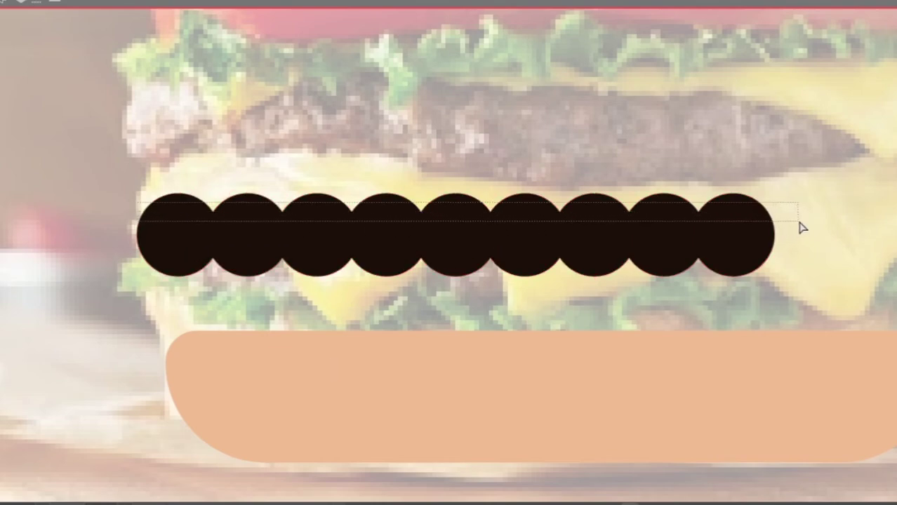
drag(131, 249, 787, 270)
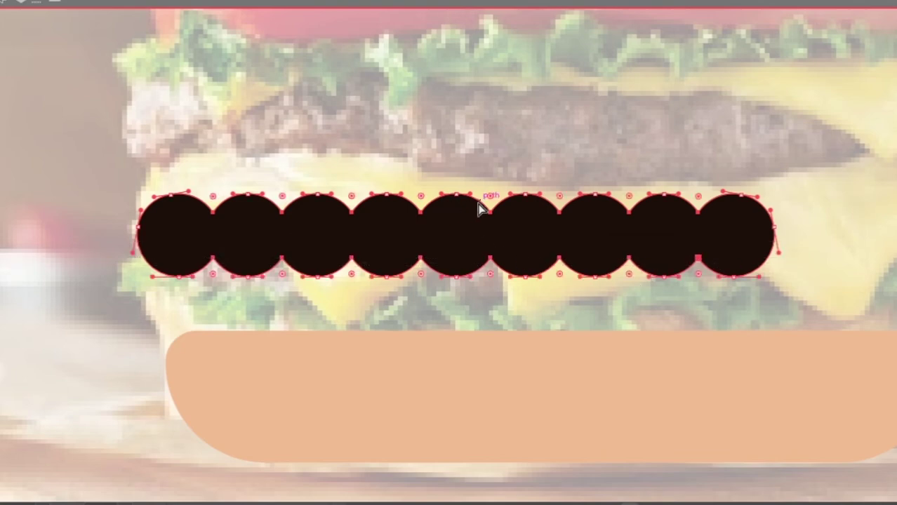
drag(494, 203, 500, 200)
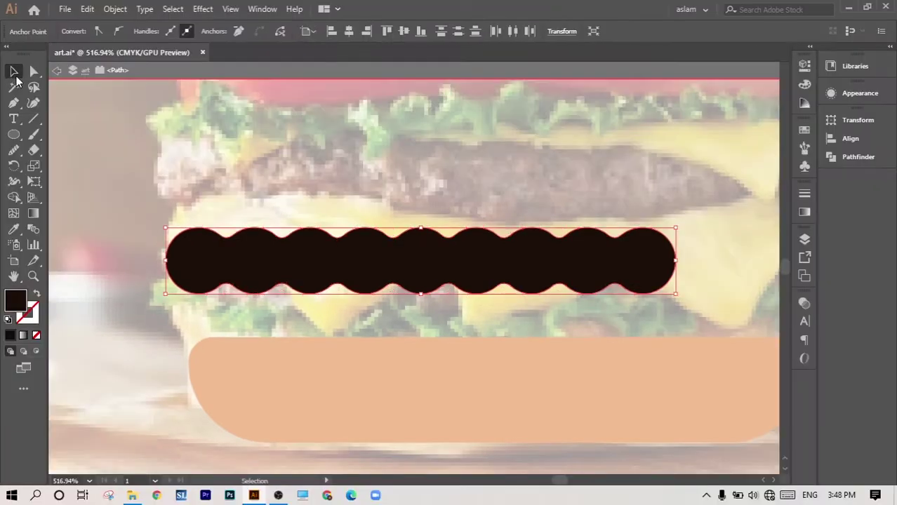
double_click(363, 174)
Step: Move the scalloped shape down above the bottom bun and stretch it wider
alt+click(473, 305)
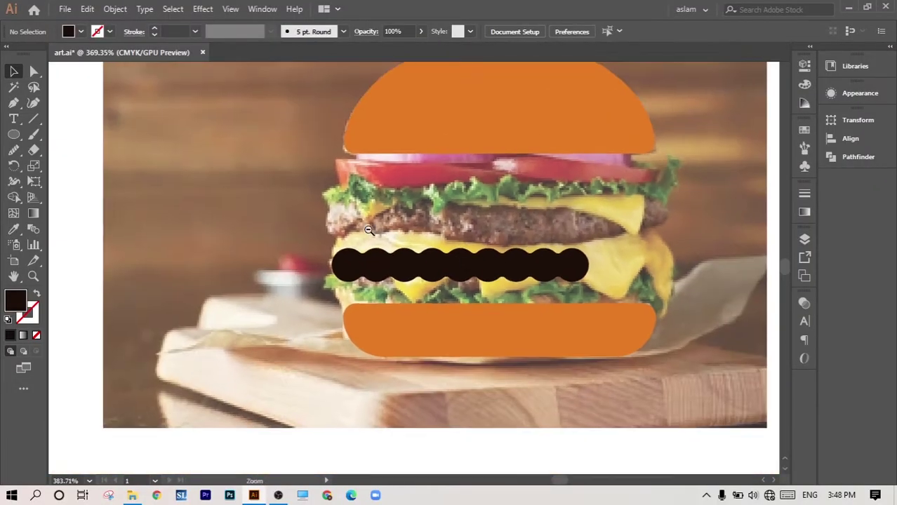
alt+click(368, 230)
drag(453, 292, 456, 316)
drag(546, 309, 605, 310)
click(656, 336)
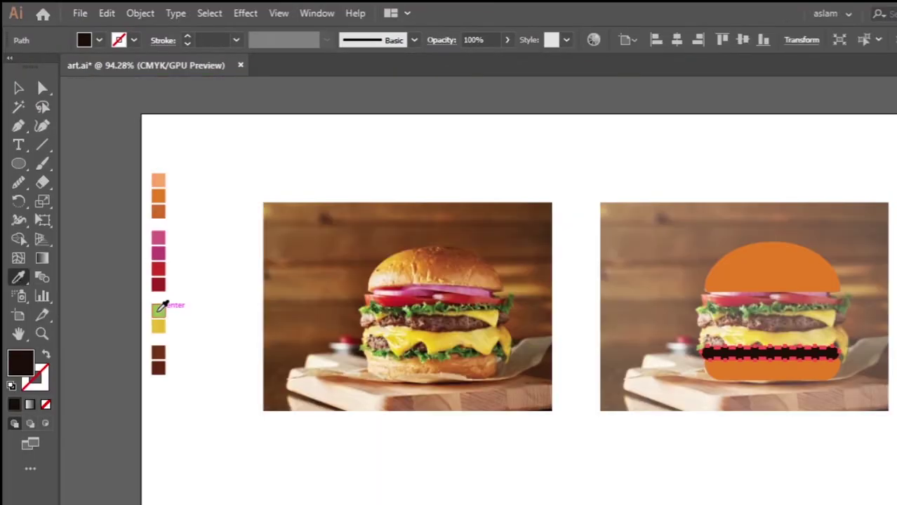
Step: Eyedrop the light green swatch onto the scalloped shape and nudge it into place
click(159, 310)
click(19, 88)
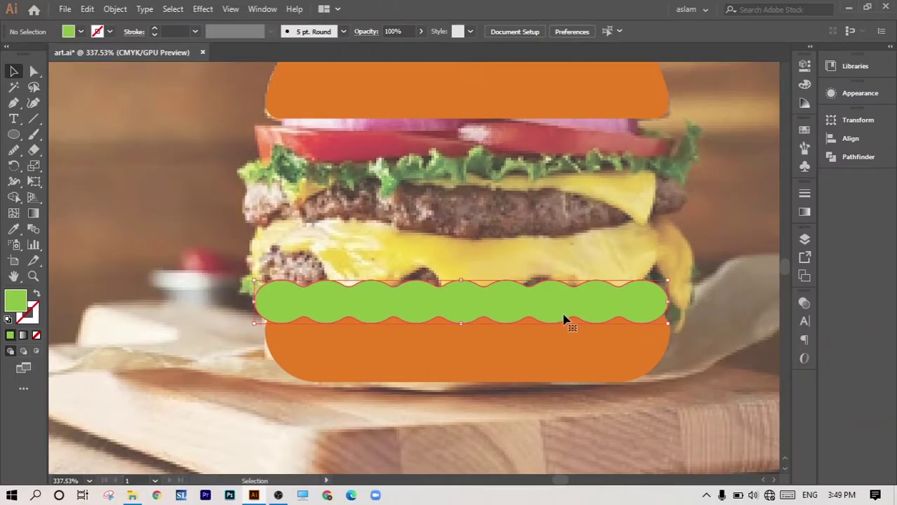
drag(566, 320, 570, 313)
alt+click(440, 254)
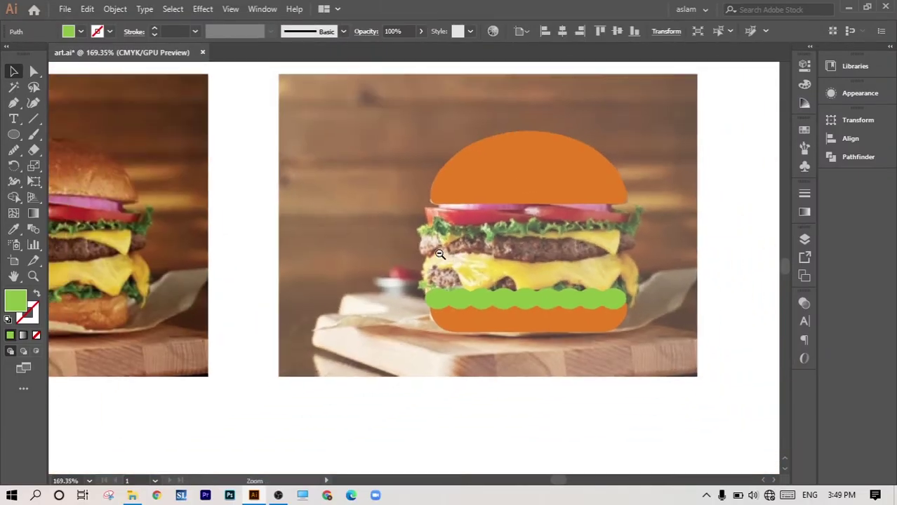
alt+click(440, 254)
click(510, 425)
scroll(667, 321, up, 3)
drag(651, 311, 594, 315)
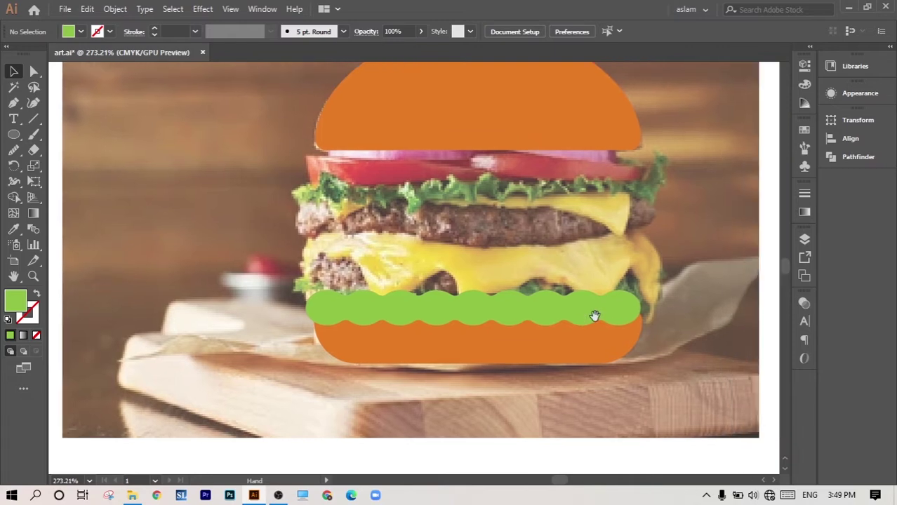
Step: Check the green fill in the Color Picker without changing it
double_click(23, 302)
click(757, 267)
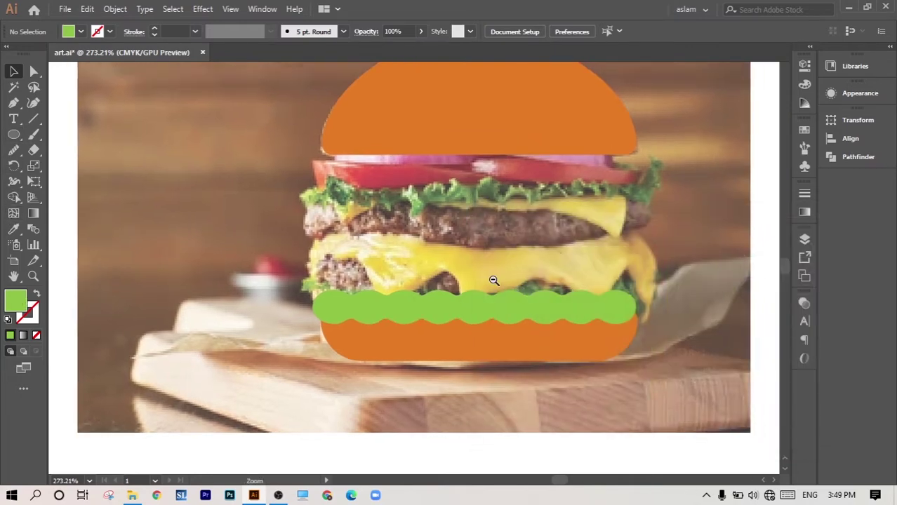
scroll(251, 255, down, 5)
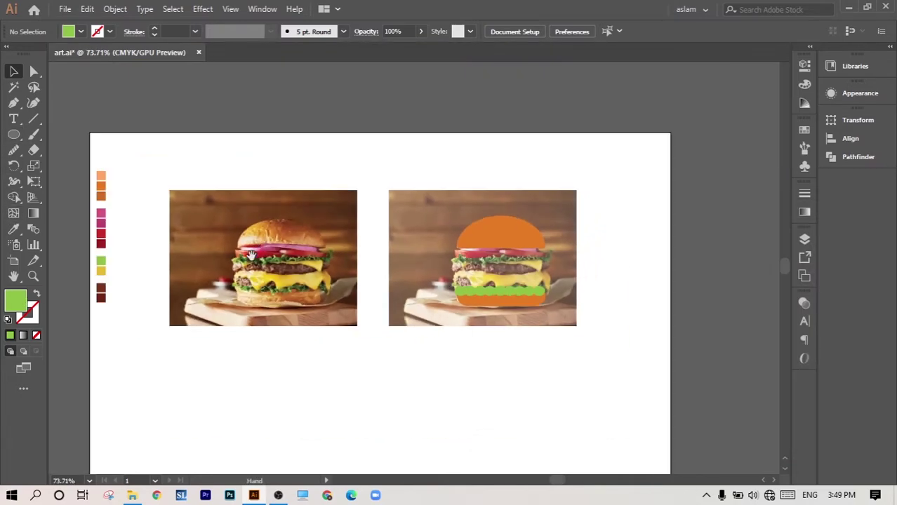
double_click(20, 304)
key(Escape)
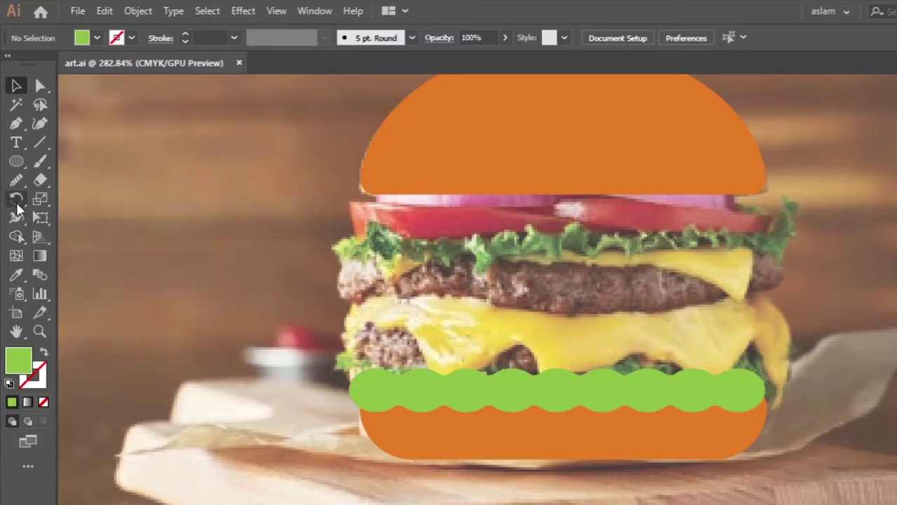
Step: Draw a rectangle across the burger above the lettuce and make it taller
click(20, 135)
click(94, 161)
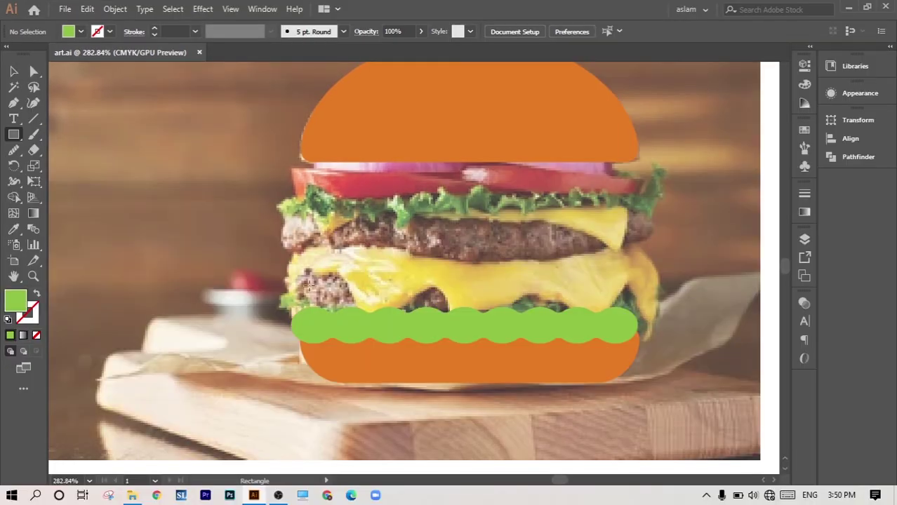
drag(293, 281, 628, 314)
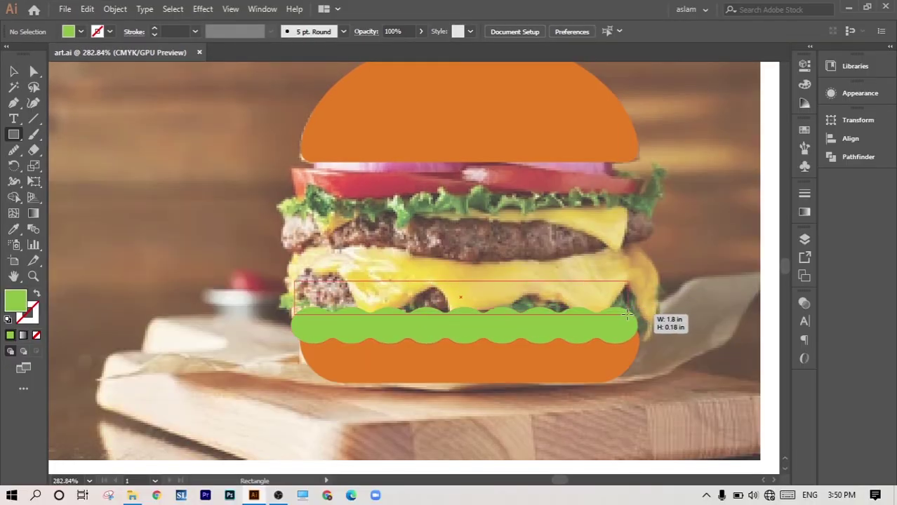
key(v)
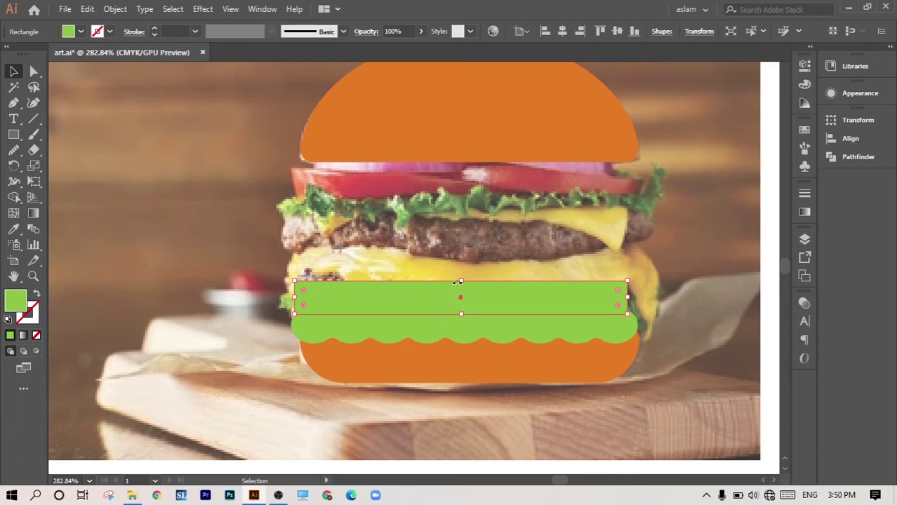
drag(458, 281, 460, 266)
drag(637, 261, 465, 262)
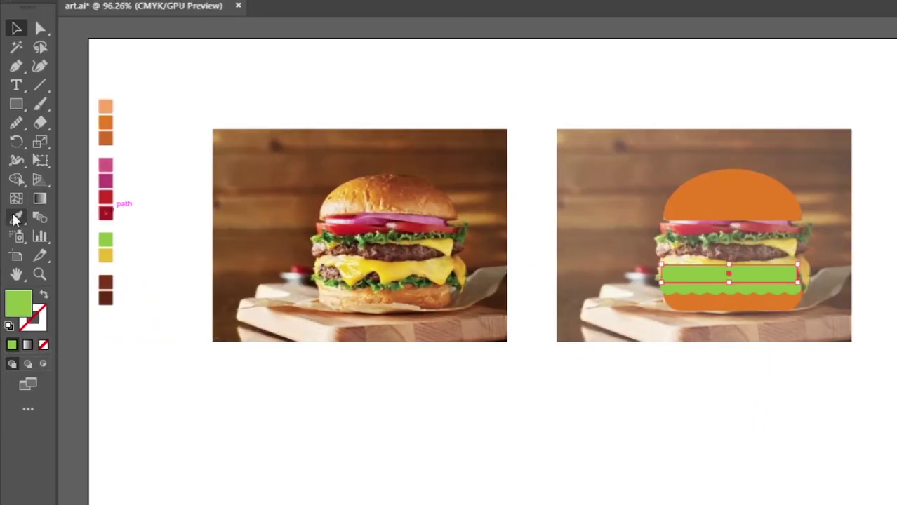
Step: Fill the rectangle with the brown swatch using the Eyedropper
click(15, 219)
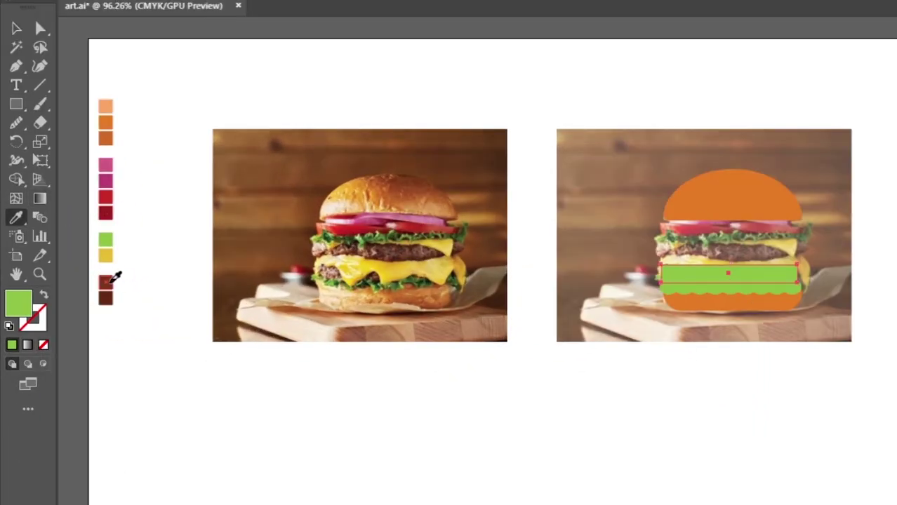
click(108, 282)
click(13, 71)
click(645, 344)
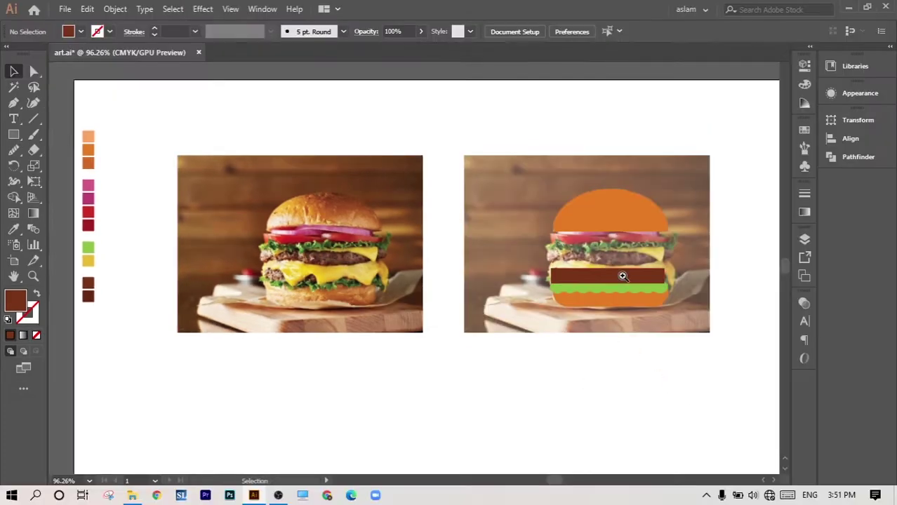
drag(622, 275, 628, 309)
Step: Move the brown patty down onto the lettuce and raise its top edge
drag(607, 284, 608, 299)
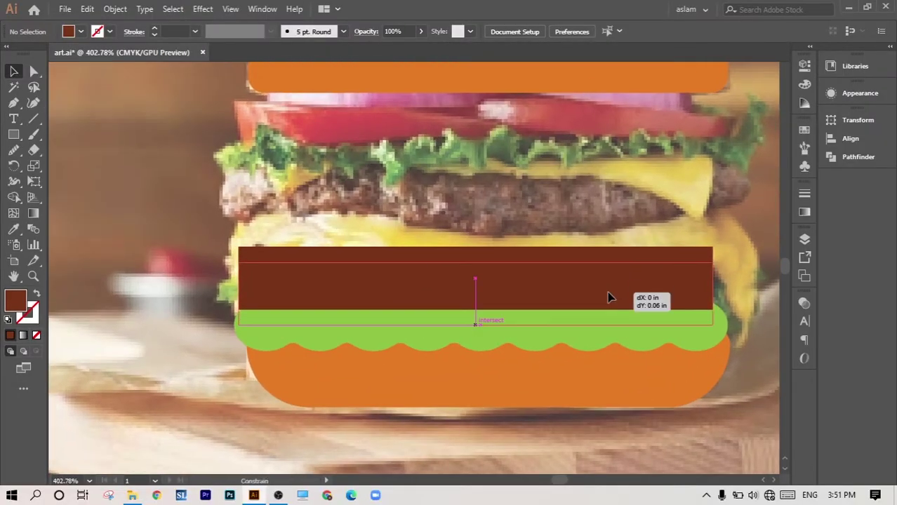
click(524, 344)
click(533, 276)
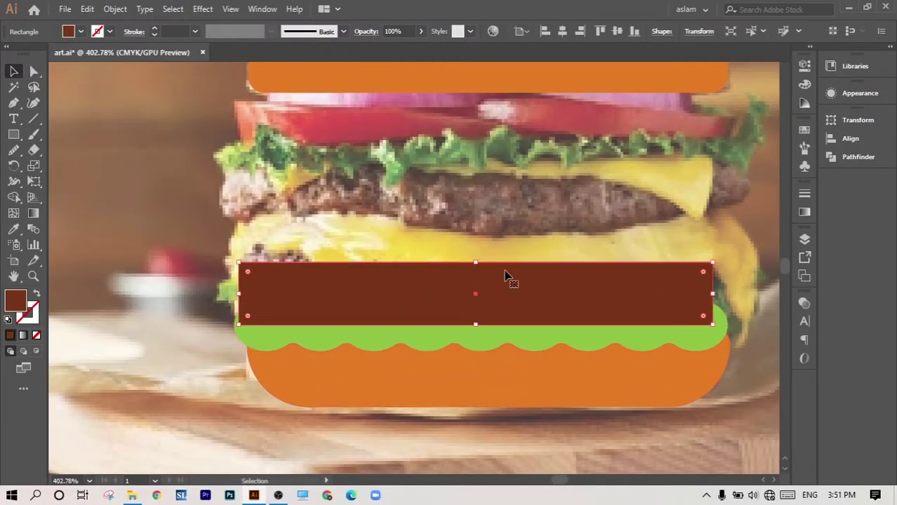
drag(477, 262, 478, 257)
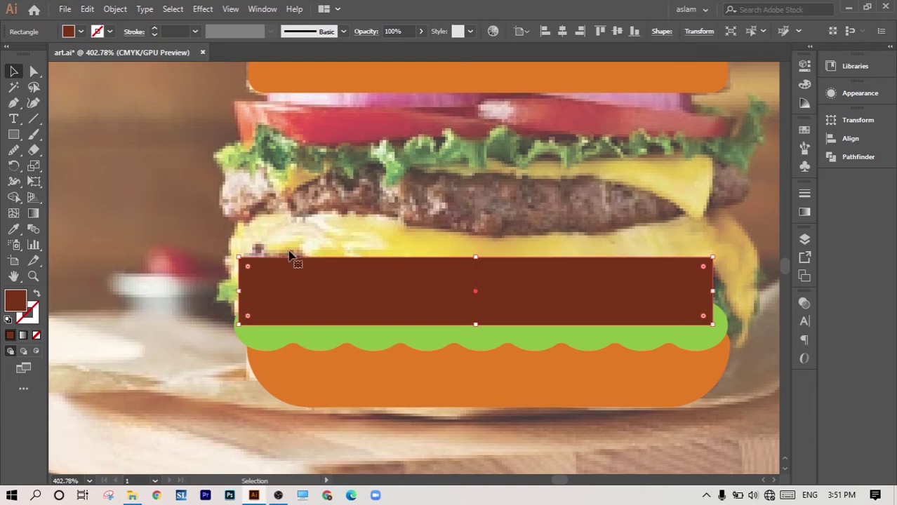
click(35, 72)
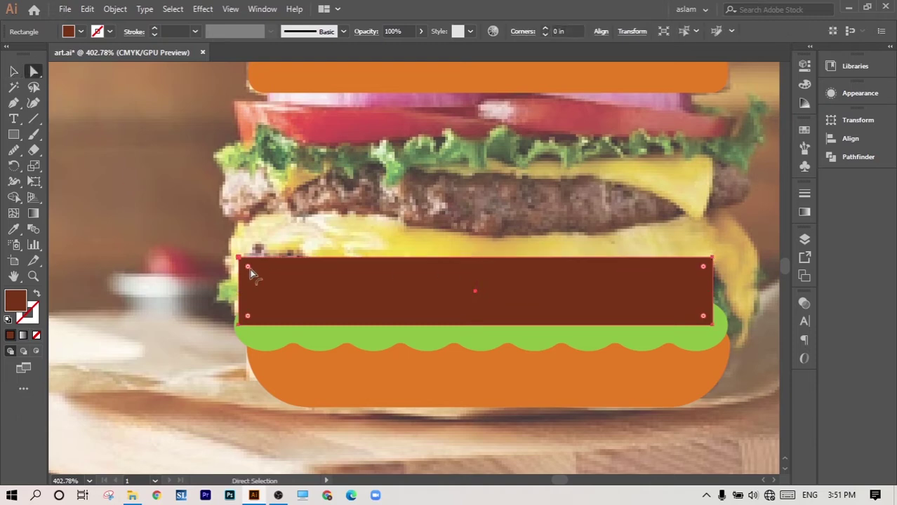
Step: Round the patty's ends fully and bulge its top and bottom edges via centre anchors
drag(248, 267, 553, 322)
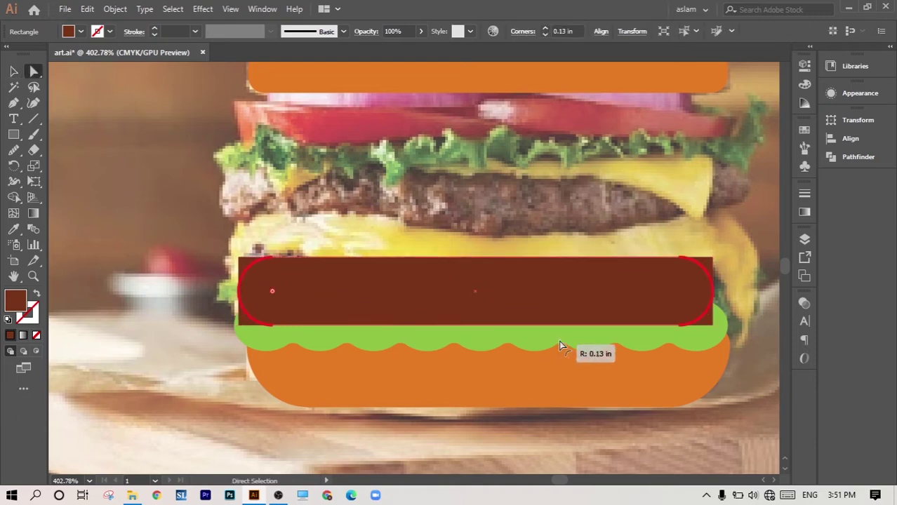
click(14, 102)
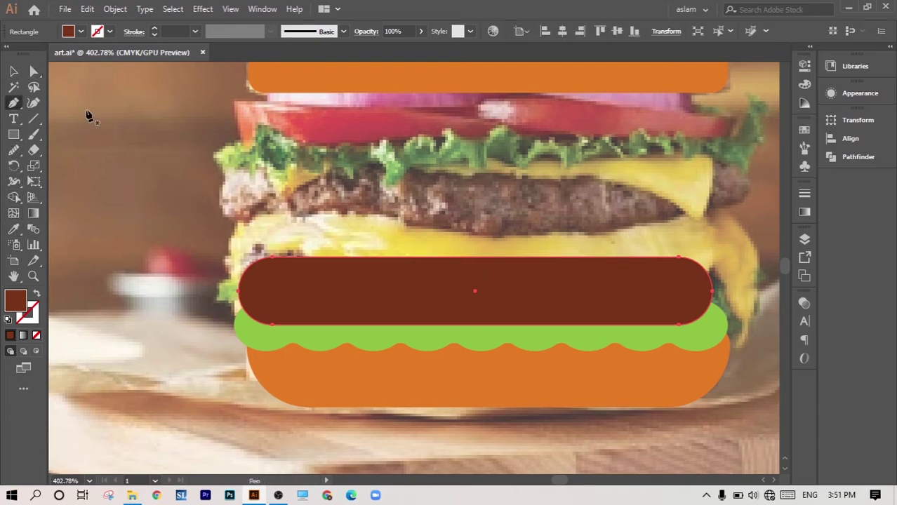
click(475, 258)
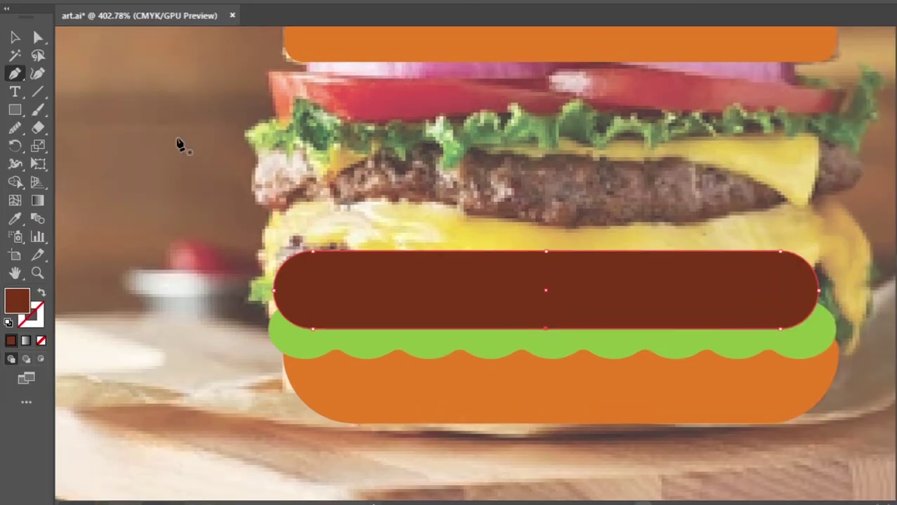
key(a)
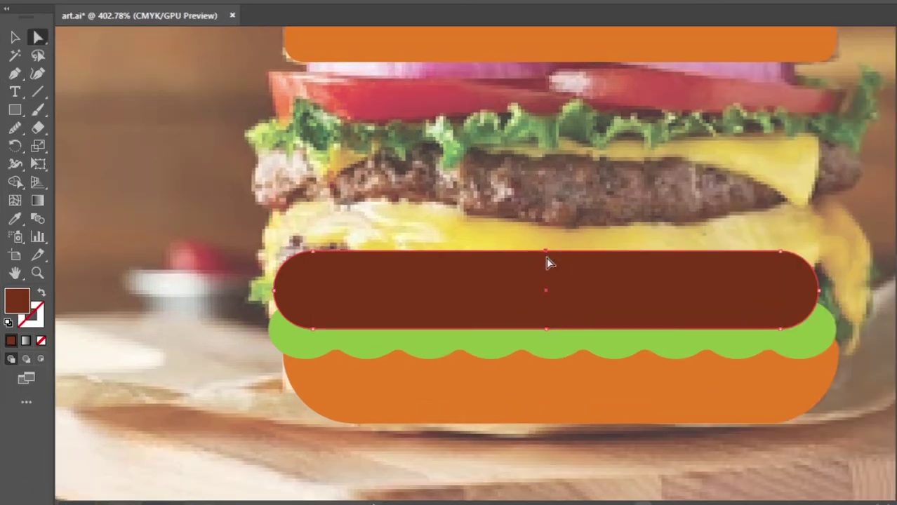
key(Up)
key(Up)
key(Up)
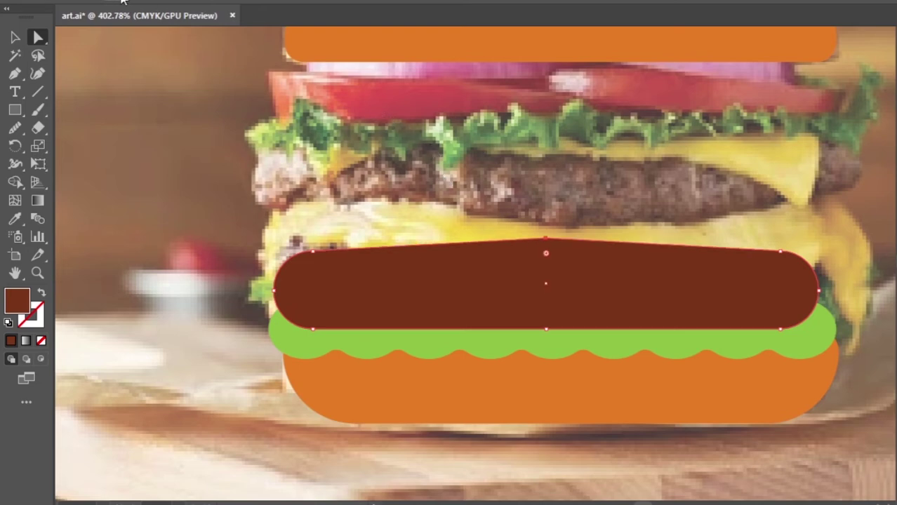
key(Up)
click(546, 330)
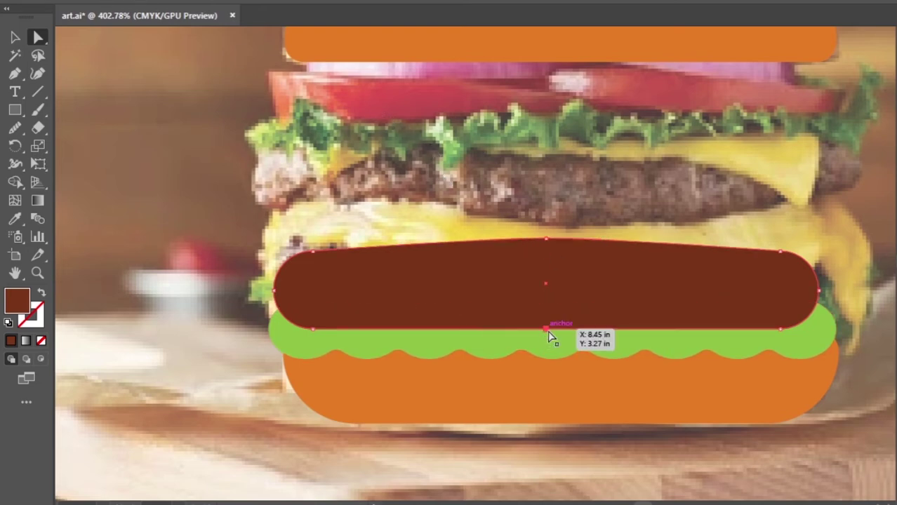
key(Down)
key(Down)
key(Down)
key(Down)
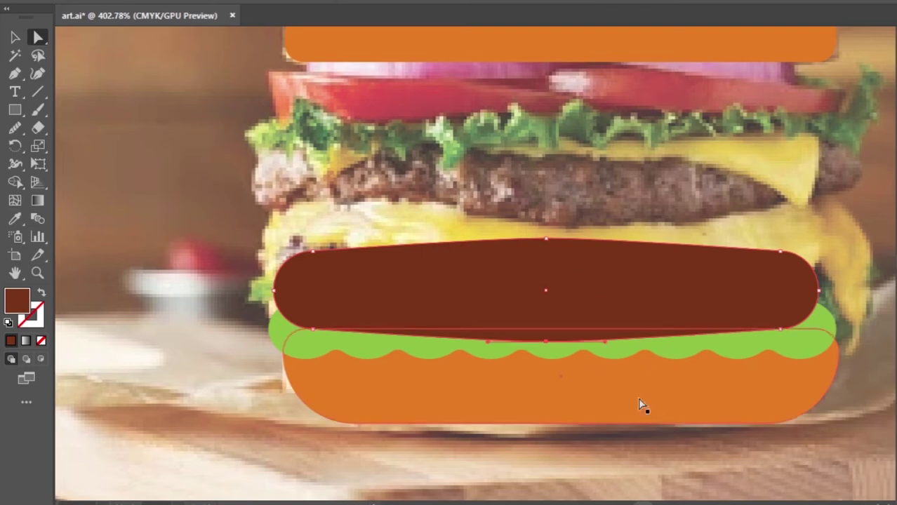
Step: Shrink the patty's height from the top and nudge it up onto the lettuce
key(v)
click(536, 308)
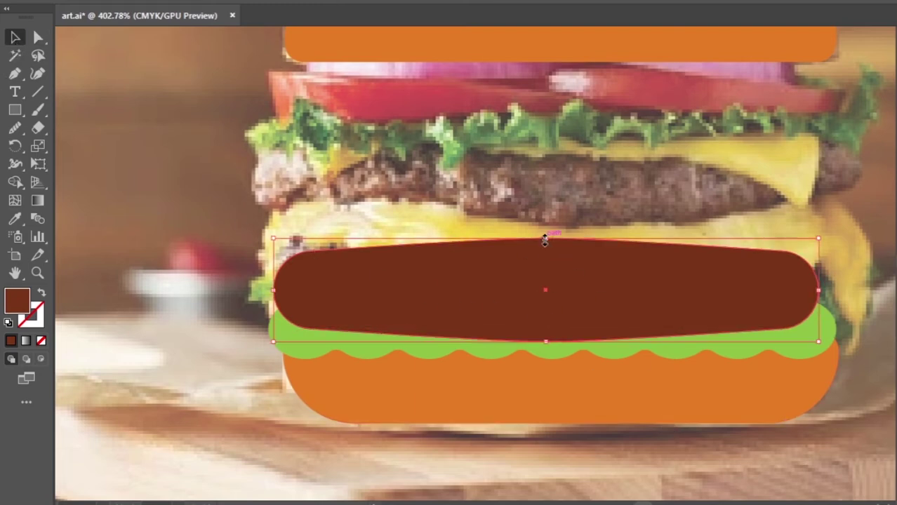
drag(546, 239, 544, 254)
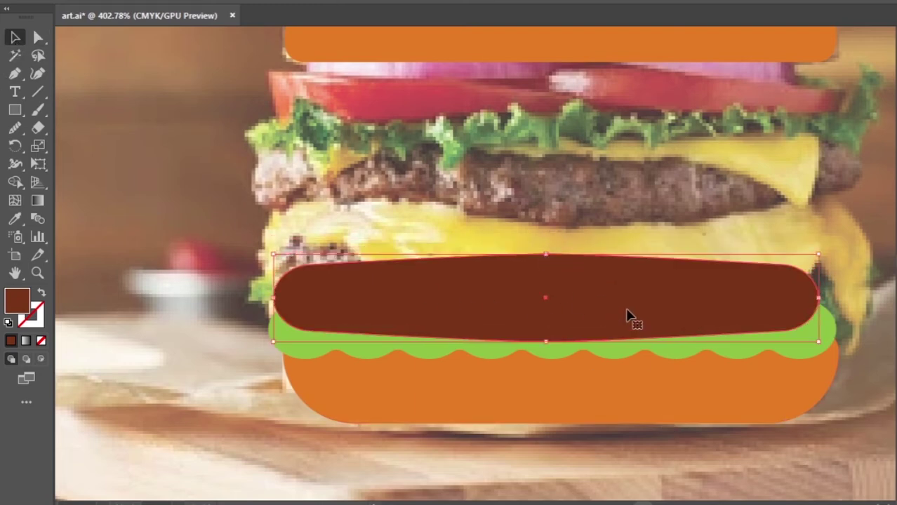
key(Up)
key(Up)
key(Up)
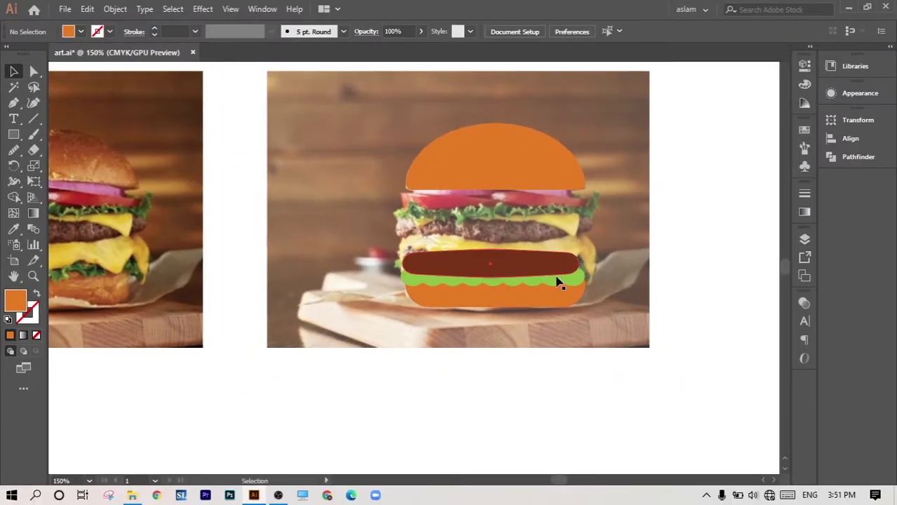
Step: Zoom in, shift the patty slightly right, and draw a small circle on it
drag(558, 282, 632, 297)
drag(572, 262, 575, 263)
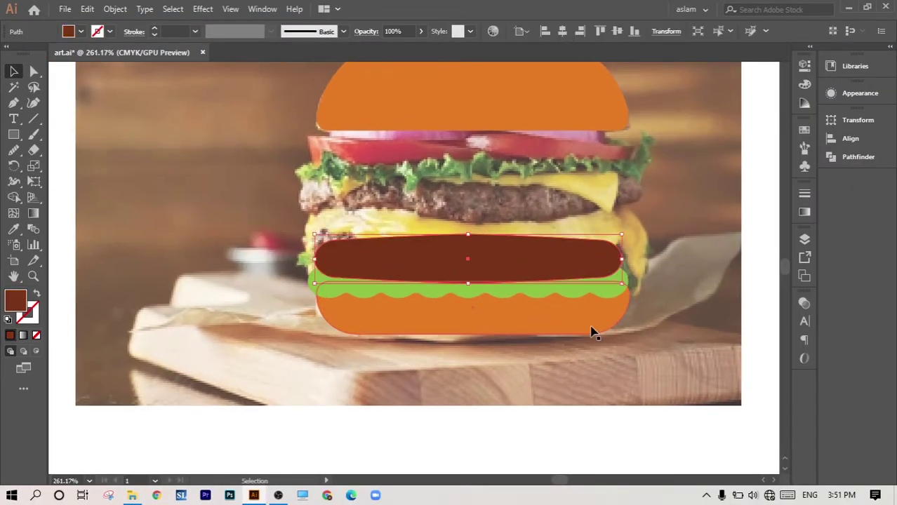
click(574, 418)
scroll(575, 392, up, 3)
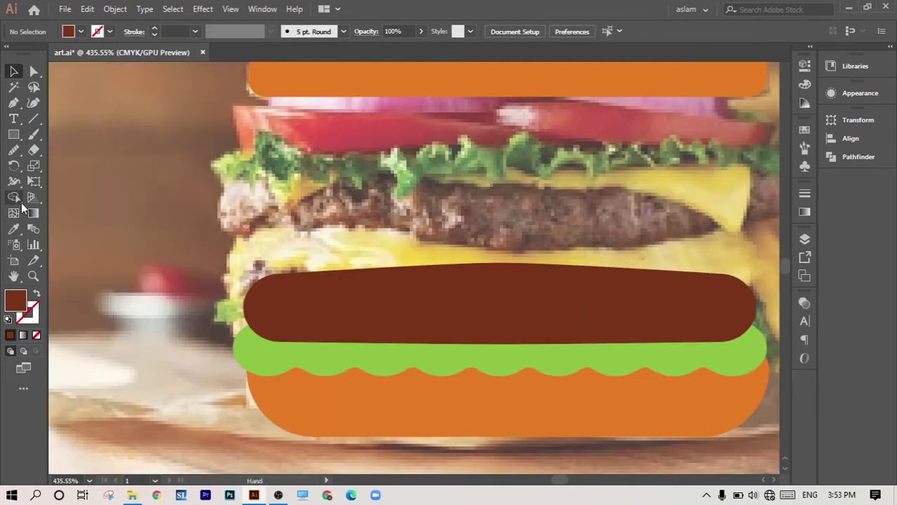
click(14, 134)
click(63, 166)
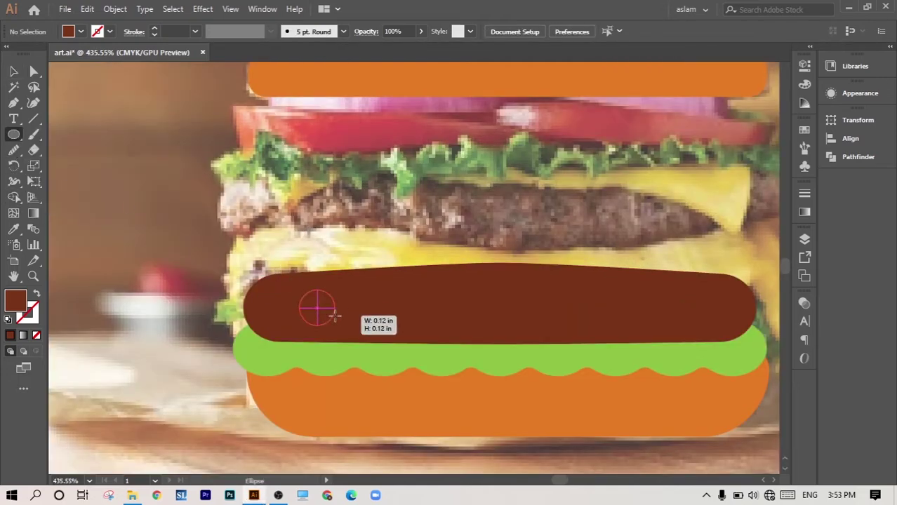
drag(301, 296, 311, 305)
scroll(245, 230, down, 5)
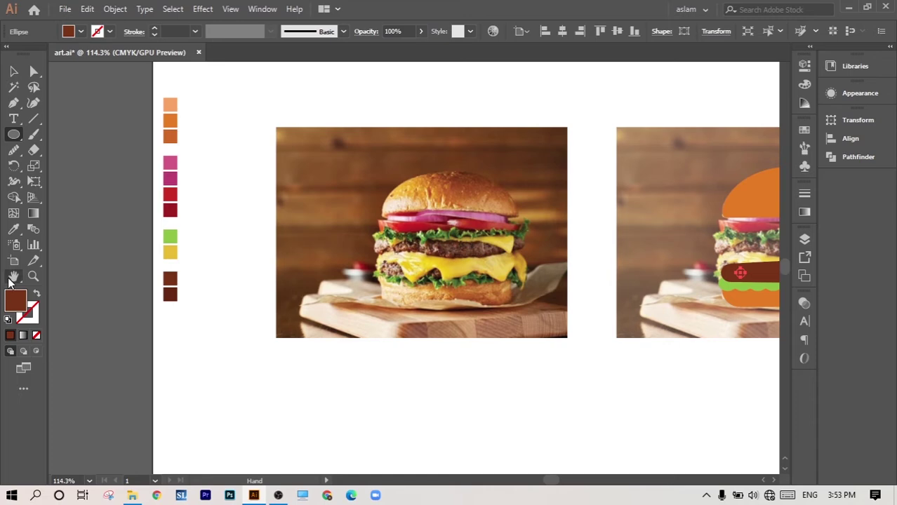
Step: Fill the circle with the dark brown swatch and shrink it to a tiny 0.06 in dot
key(i)
click(178, 288)
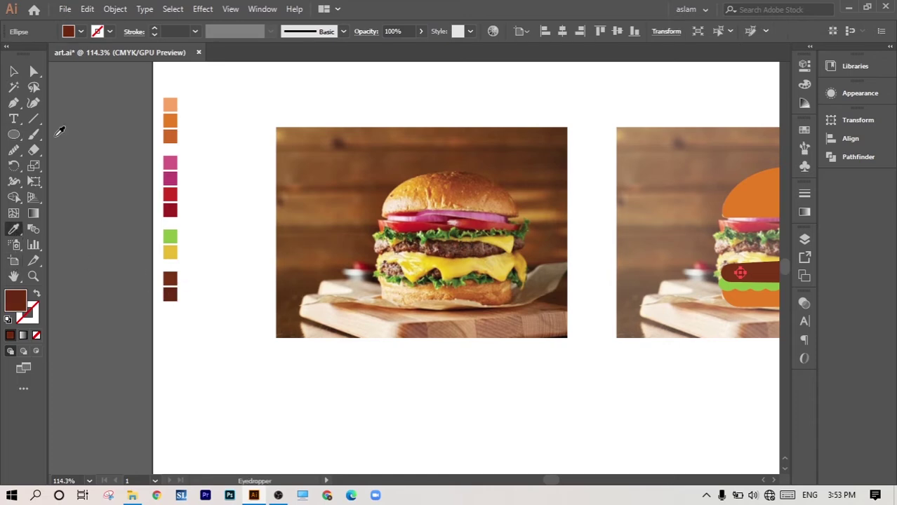
click(13, 71)
click(547, 380)
drag(547, 379, 272, 339)
scroll(272, 338, up, 5)
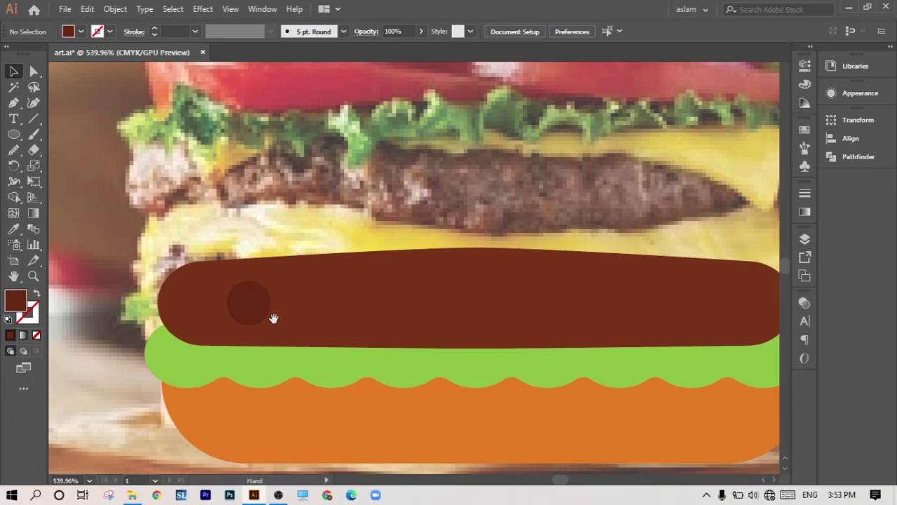
click(249, 302)
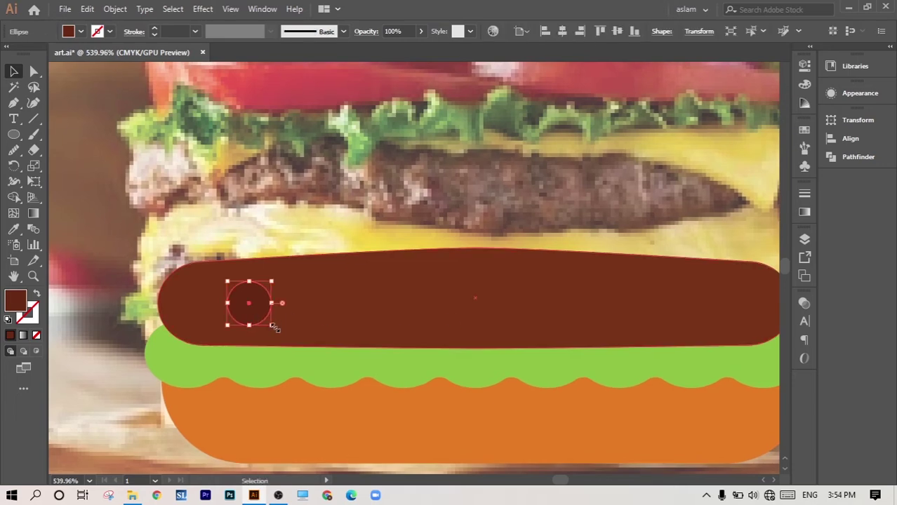
drag(271, 323, 242, 296)
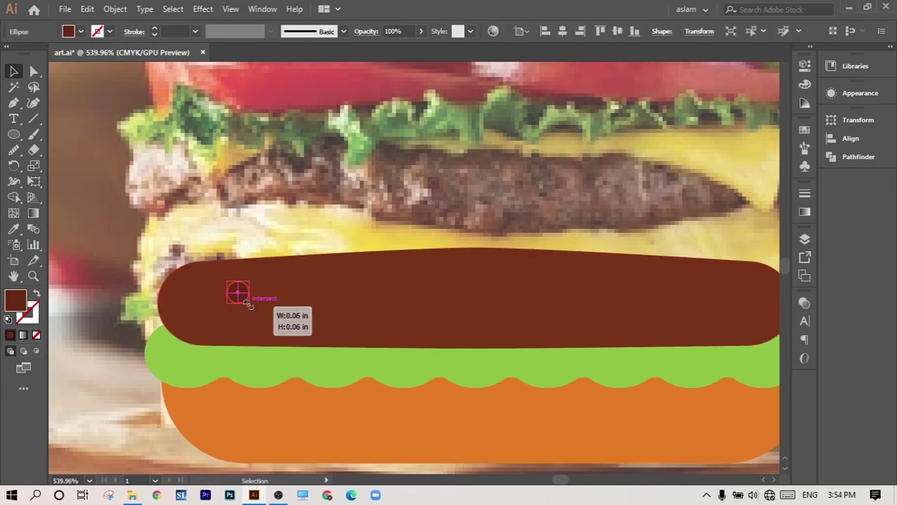
Step: Alt-drag copies of the dark dot across the whole lower patty
click(101, 273)
scroll(234, 288, up, 1)
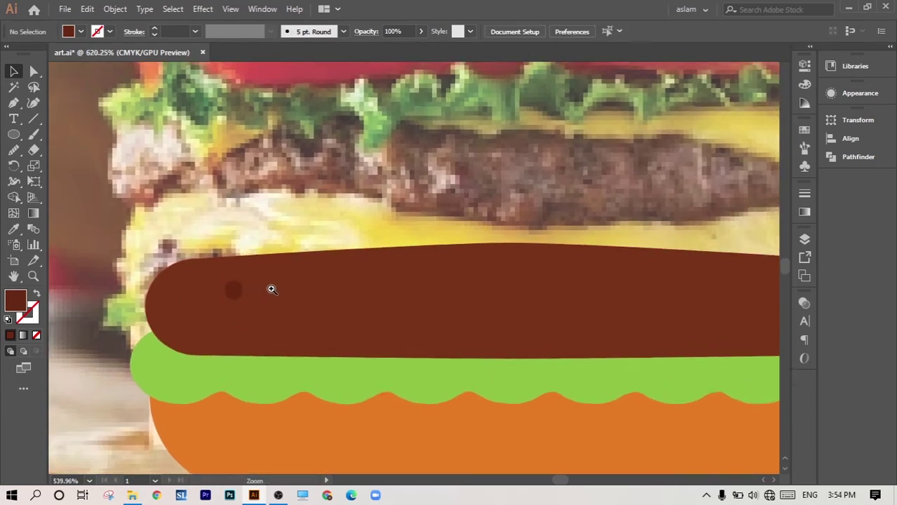
mouse_move(233, 290)
mouse_down()
mouse_move(267, 310)
mouse_move(322, 283)
mouse_up()
mouse_move(346, 329)
mouse_down()
mouse_move(412, 276)
mouse_move(427, 283)
mouse_up()
mouse_move(428, 283)
mouse_down()
mouse_move(481, 360)
mouse_move(489, 350)
mouse_up()
mouse_move(489, 349)
mouse_down()
mouse_move(532, 281)
mouse_move(663, 313)
mouse_up()
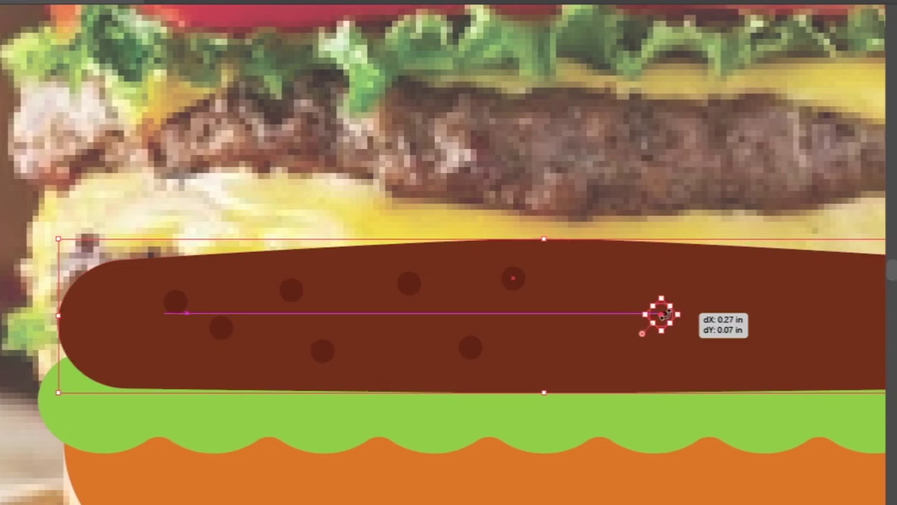
mouse_move(497, 337)
mouse_down()
mouse_move(436, 363)
mouse_move(579, 304)
mouse_move(548, 359)
mouse_move(606, 363)
mouse_move(627, 317)
mouse_move(690, 344)
mouse_up()
drag(471, 329, 459, 317)
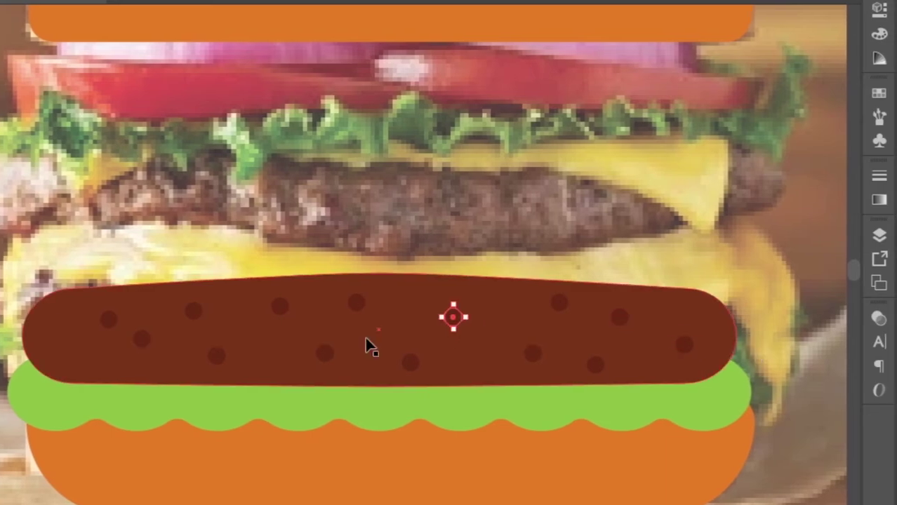
drag(362, 302, 385, 311)
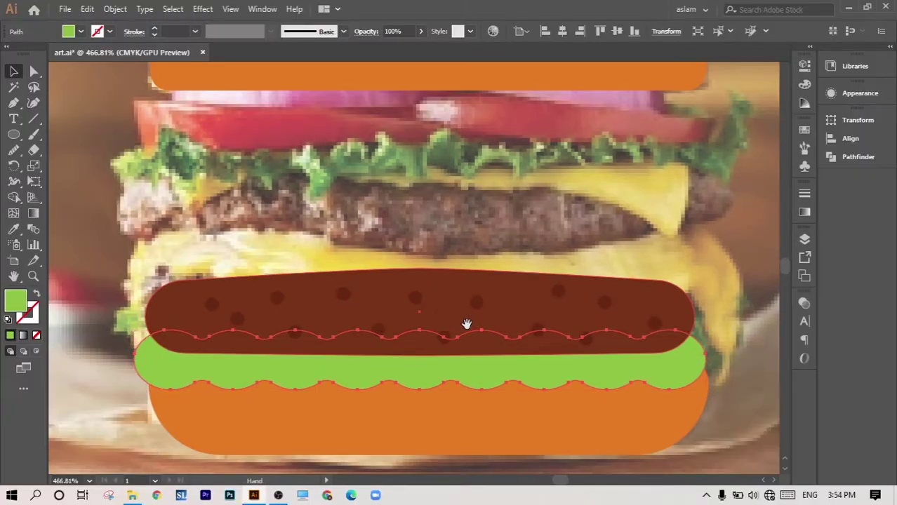
Step: Draw a small orange square, rotate it 45° into a diamond, and repeat copies to make five
key(ctrl+minus)
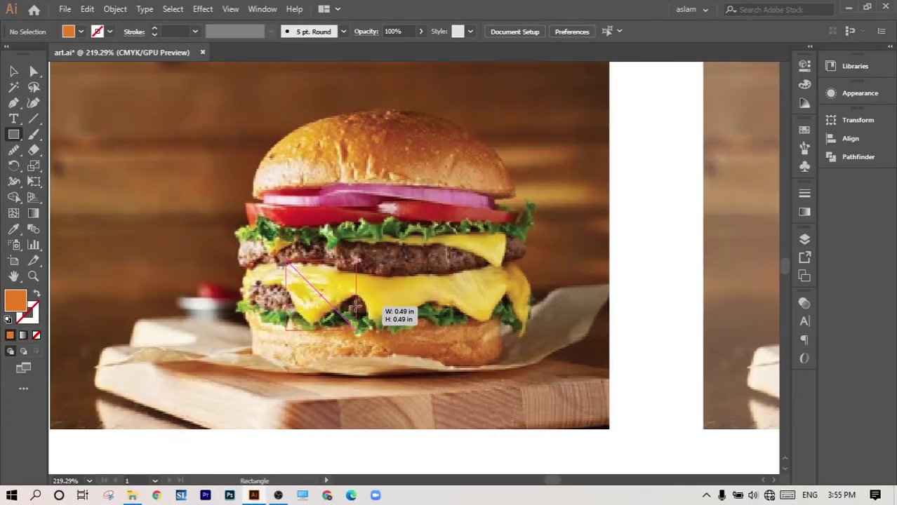
drag(321, 287, 344, 320)
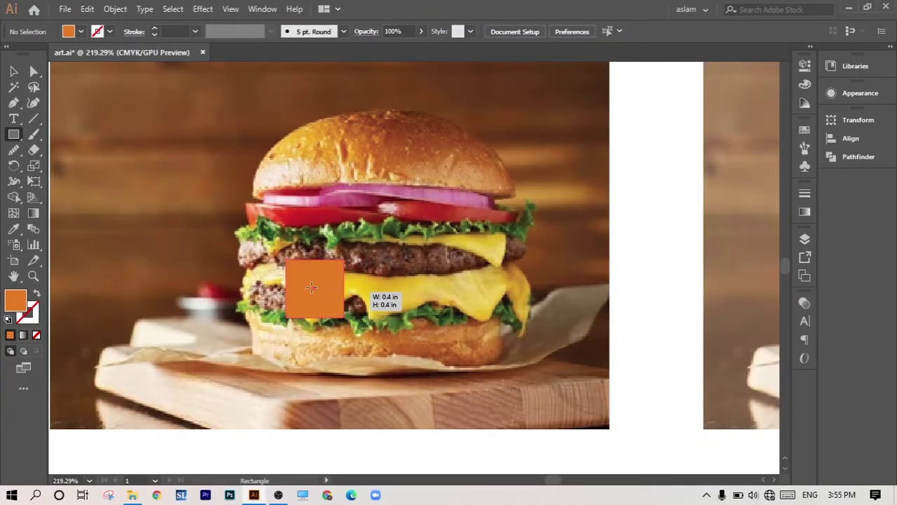
key(v)
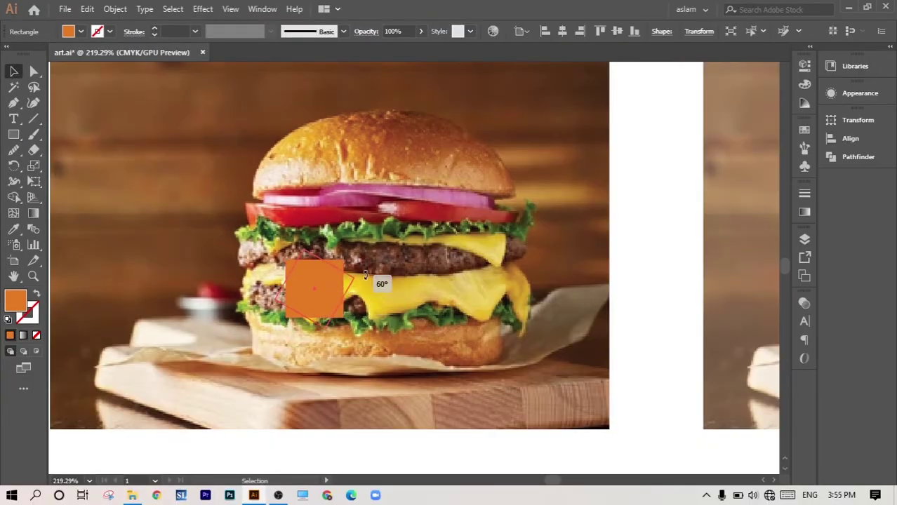
drag(370, 303, 372, 306)
click(406, 366)
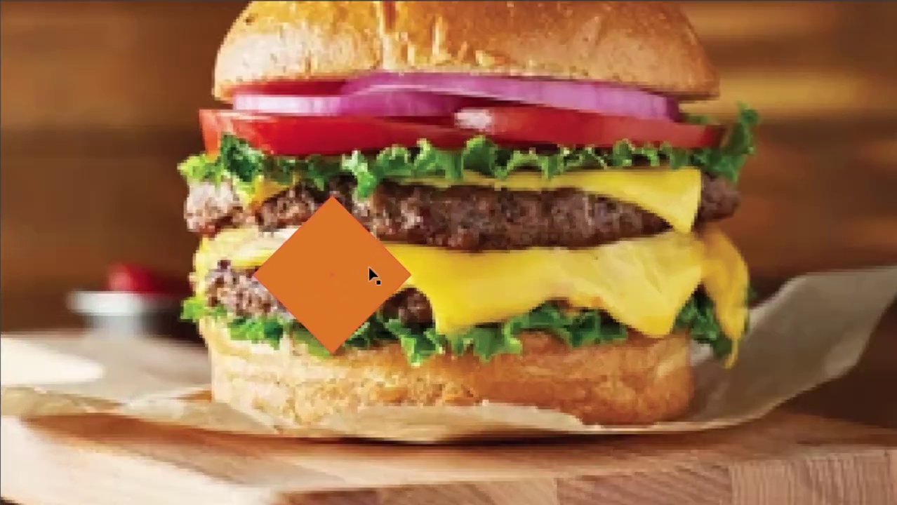
drag(370, 273, 359, 262)
key(ctrl+d)
key(ctrl+d)
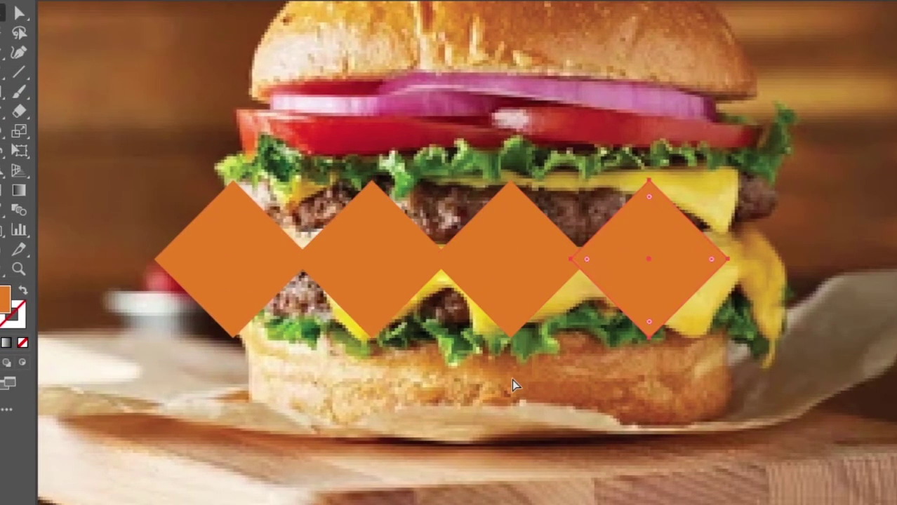
key(ctrl+d)
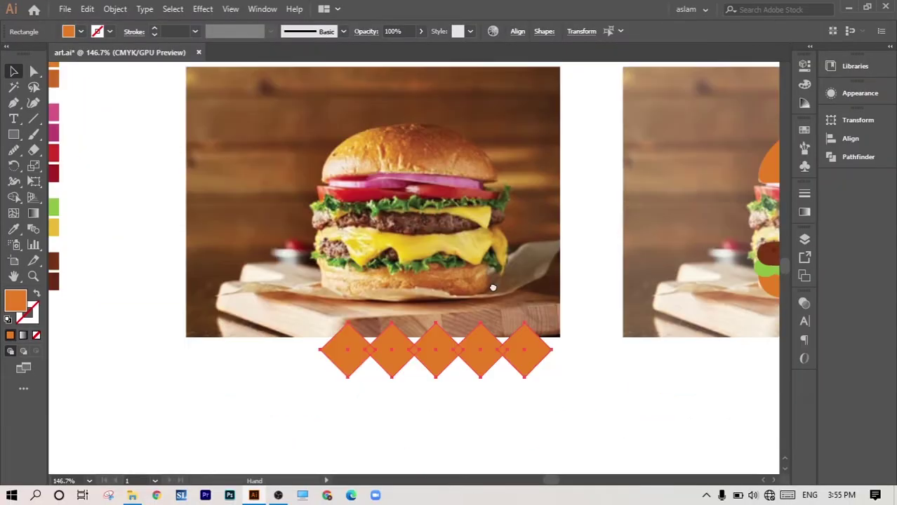
Step: Move the diamond row below the reference photo and Unite it into one shape
mouse_move(493, 287)
mouse_down()
mouse_move(500, 341)
mouse_move(513, 342)
mouse_up()
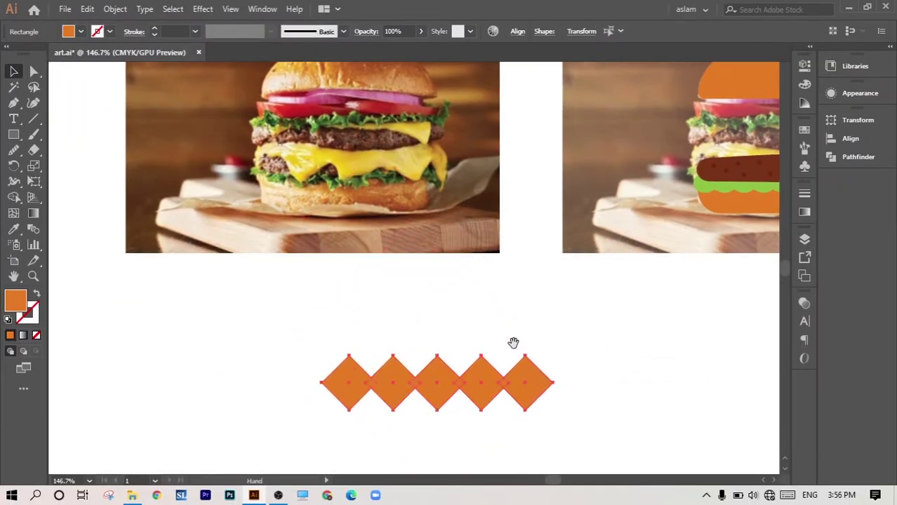
click(806, 237)
click(805, 67)
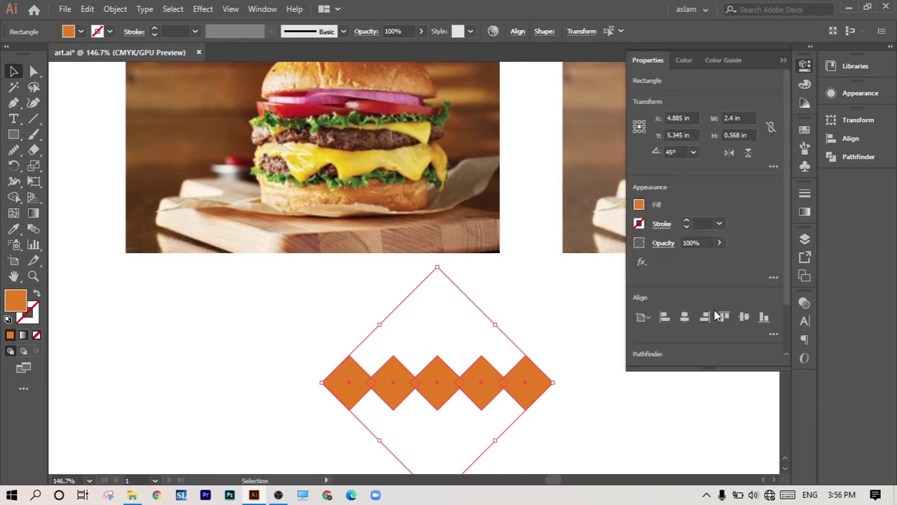
scroll(718, 317, down, 3)
click(644, 299)
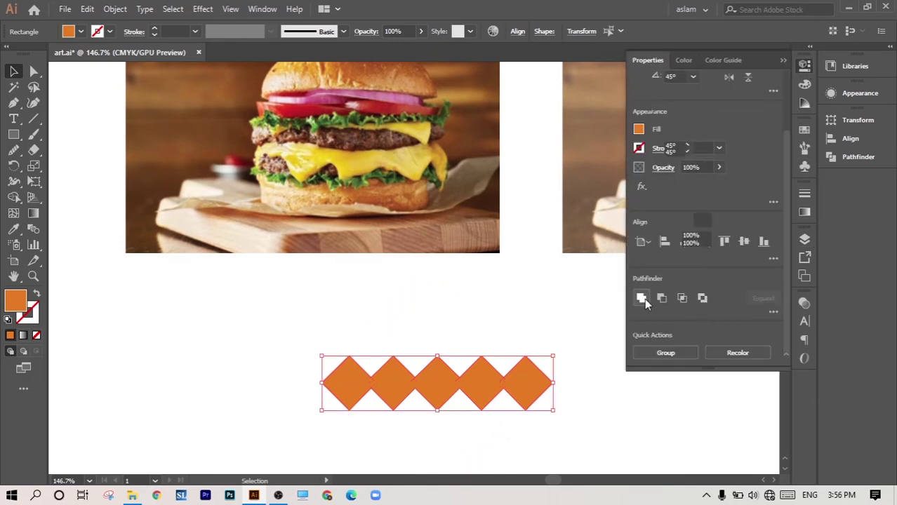
click(783, 61)
Step: Delete the zigzag's end points and top points to give it a flat top edge
key(p)
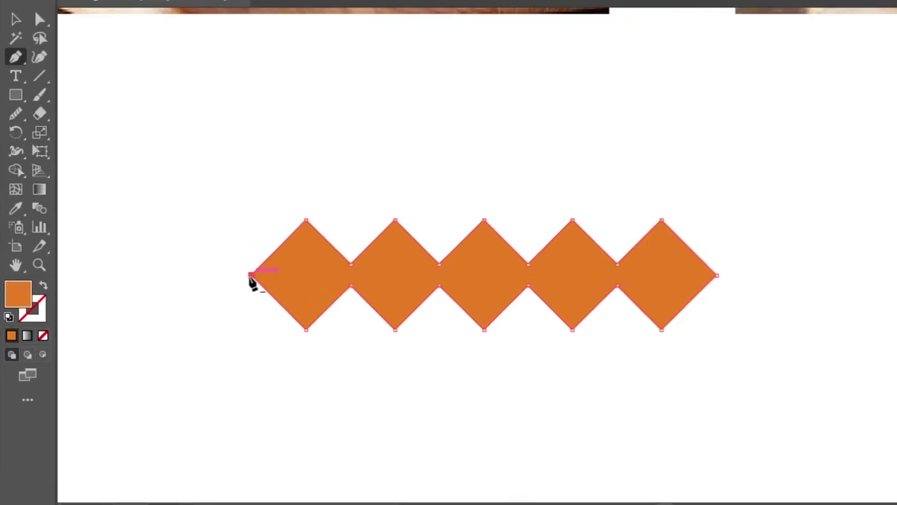
click(285, 293)
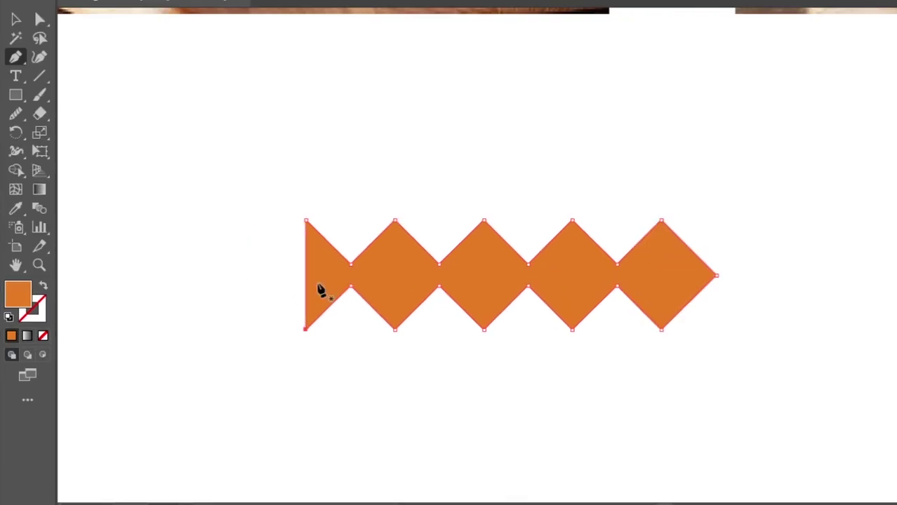
click(717, 277)
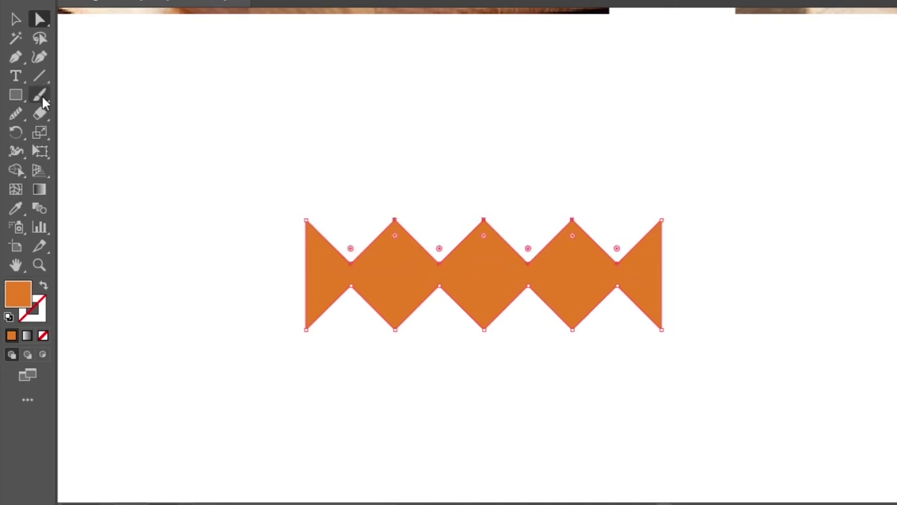
click(349, 261)
click(394, 221)
click(438, 262)
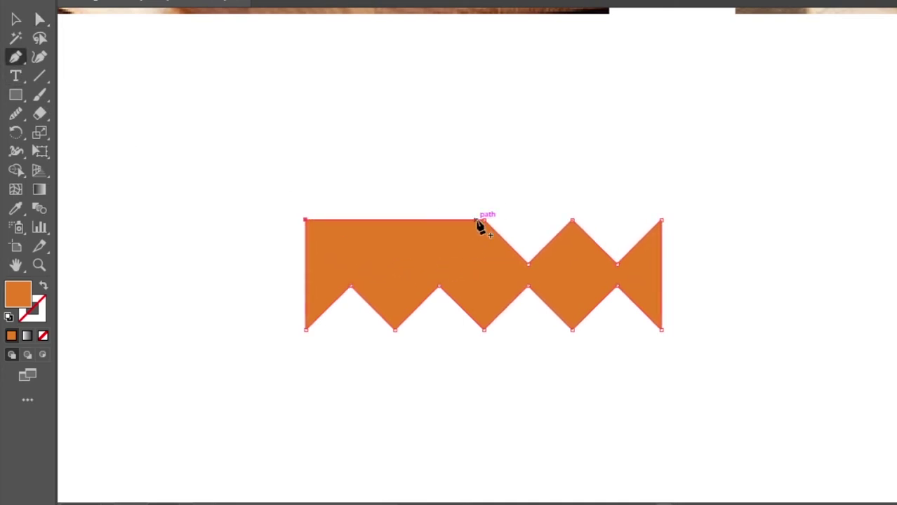
click(484, 220)
click(527, 262)
click(617, 263)
Step: Move the zigzag shape over the burger's patty and sample the yellow swatch for it
key(v)
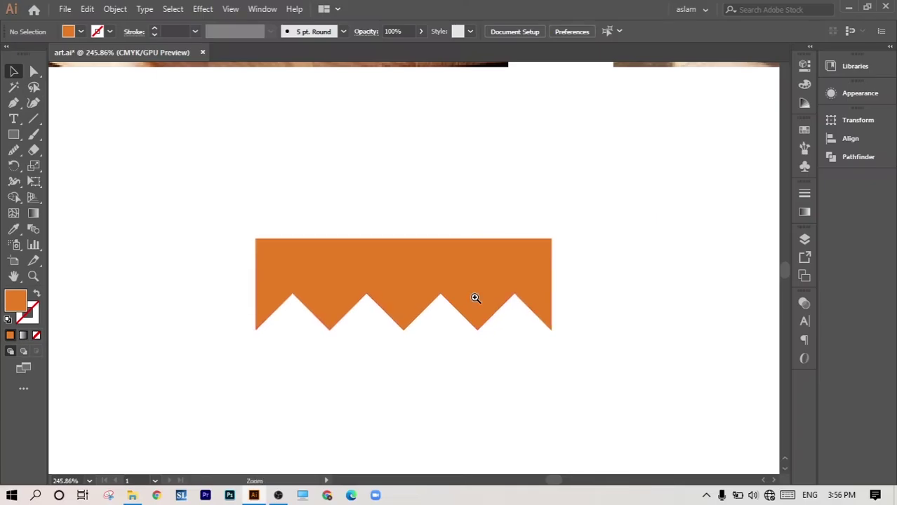
scroll(475, 299, down, 5)
drag(338, 357, 580, 172)
scroll(530, 255, up, 5)
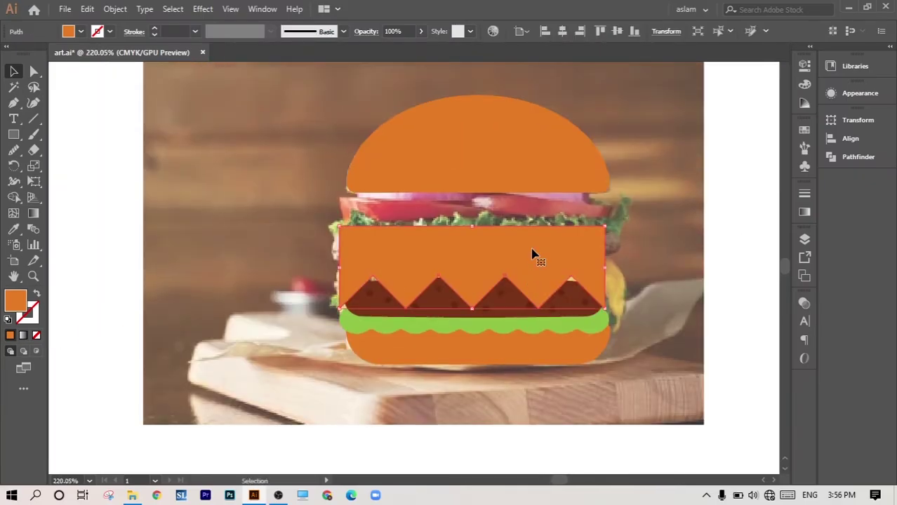
drag(485, 311, 596, 274)
scroll(549, 249, down, 5)
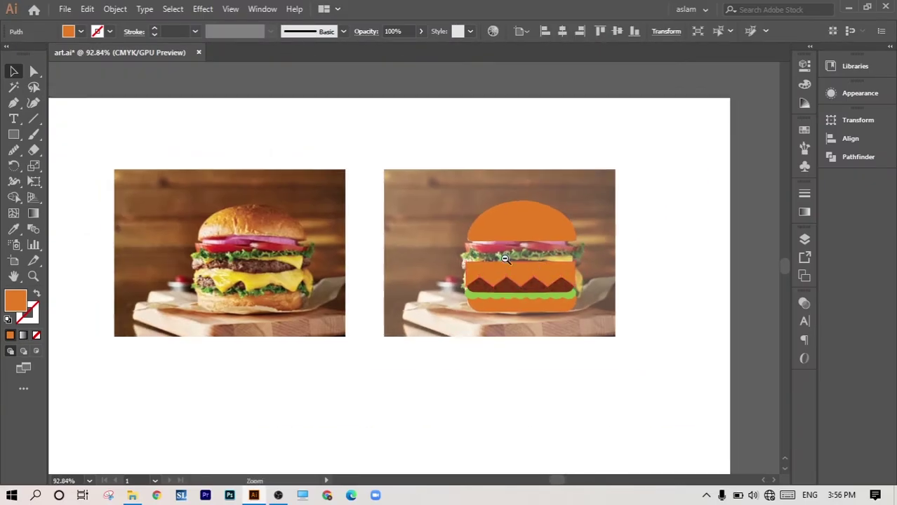
click(95, 267)
Step: Make the zigzag yellow and shift the cheese's top-left corner point right
key(v)
click(299, 153)
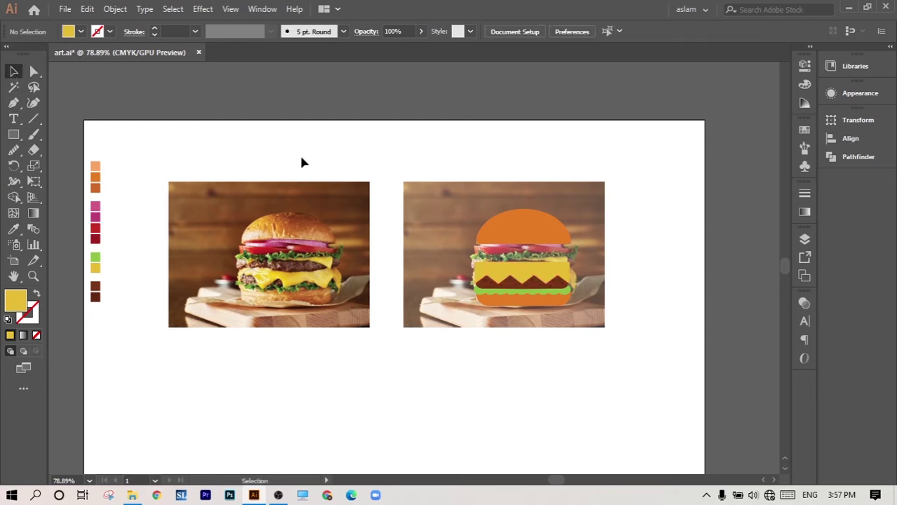
scroll(396, 250, up, 6)
drag(508, 239, 508, 243)
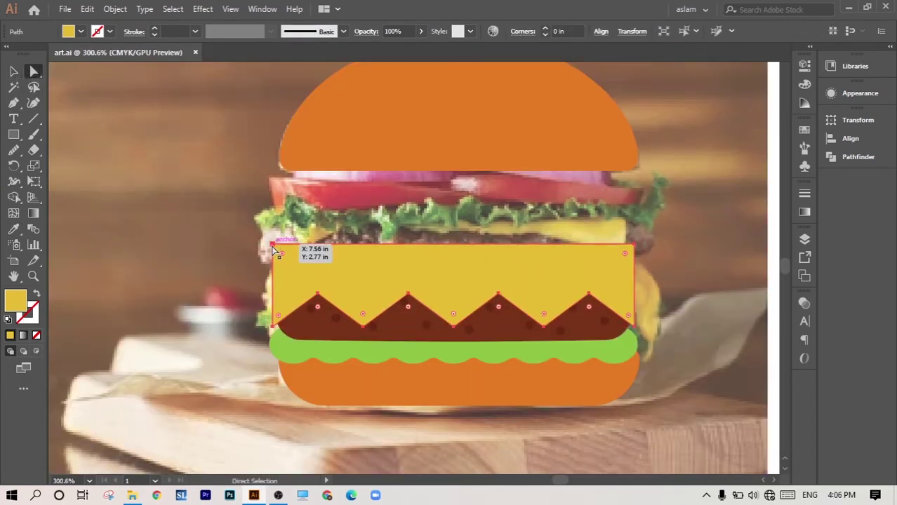
click(273, 247)
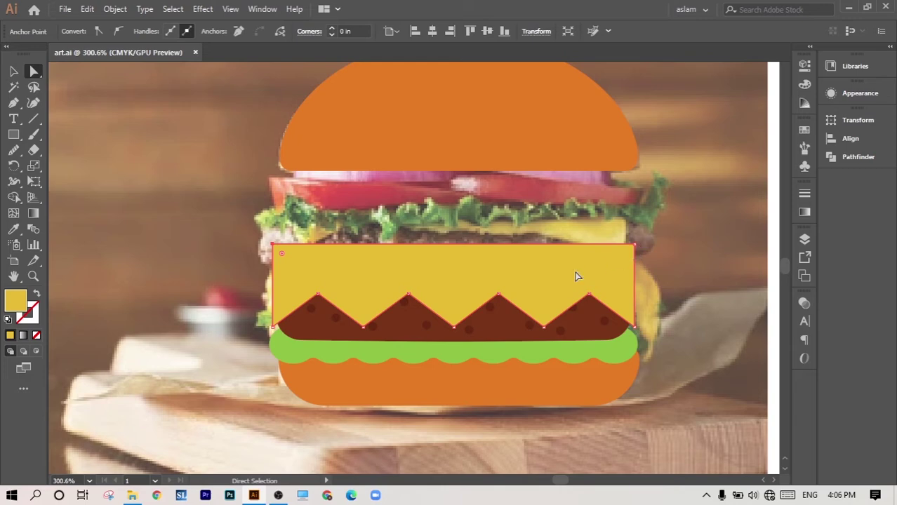
key(shift+Right)
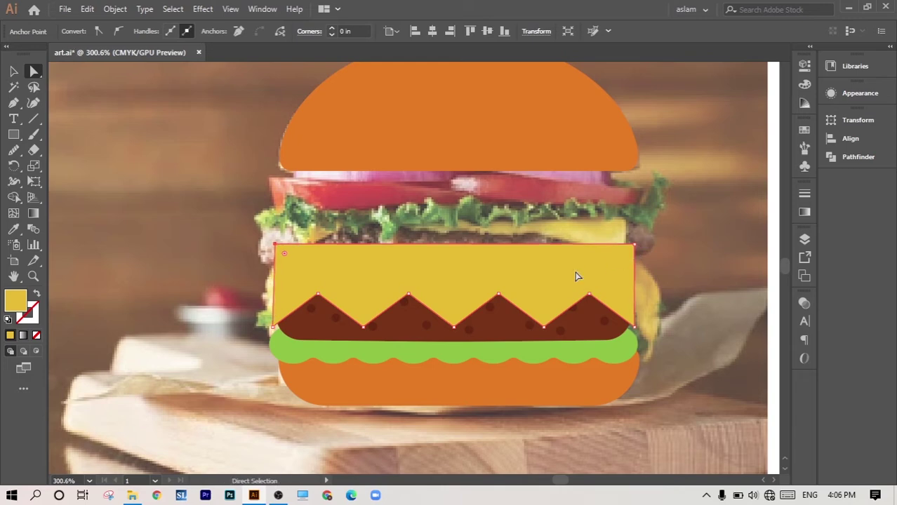
click(633, 246)
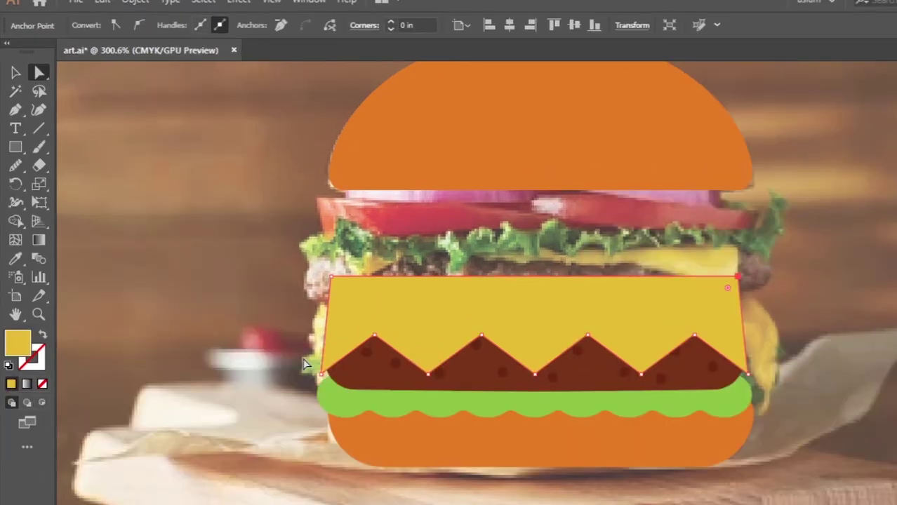
scroll(563, 421, up, 1)
scroll(491, 379, up, 2)
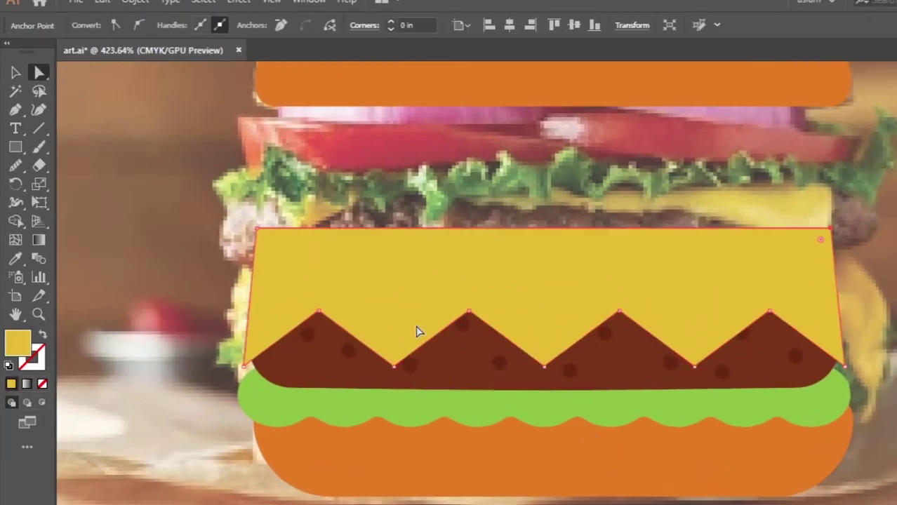
Step: Round the patty's bottom zigzag corners and its zigzag peaks with live corners
click(393, 366)
shift+click(544, 367)
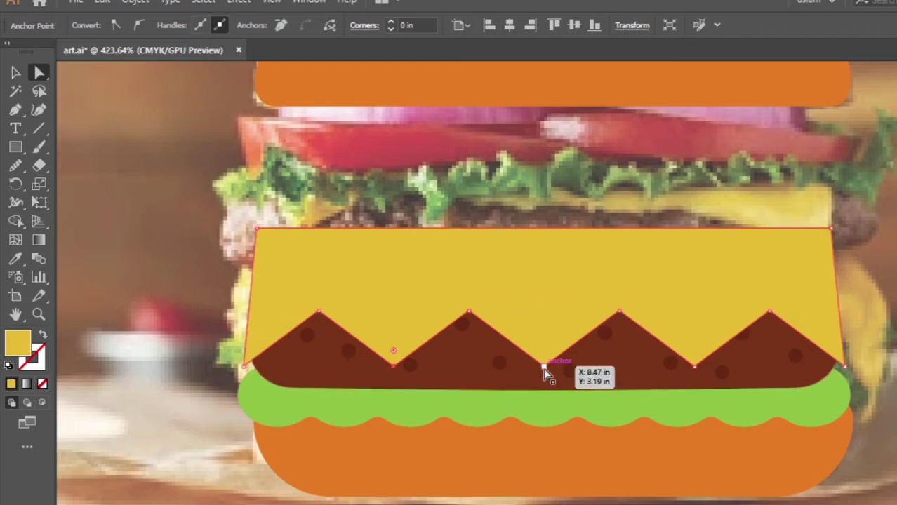
shift+click(697, 368)
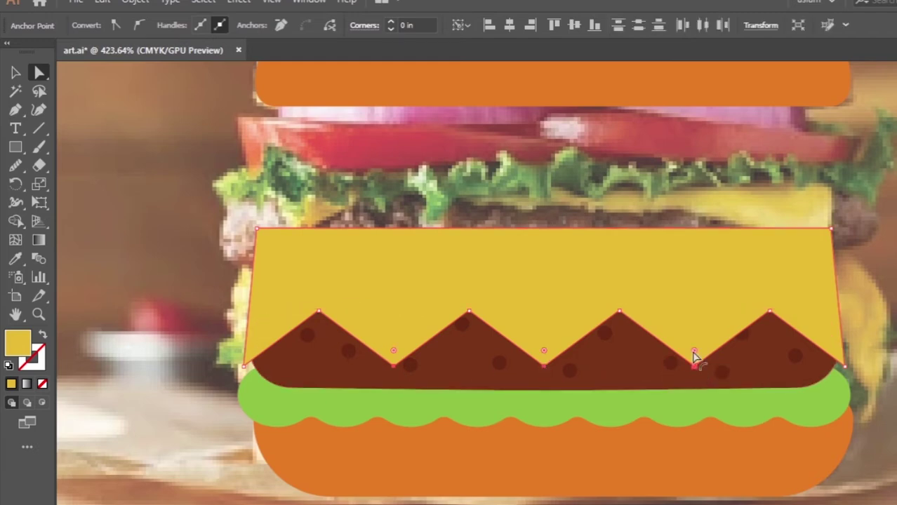
drag(695, 353, 695, 323)
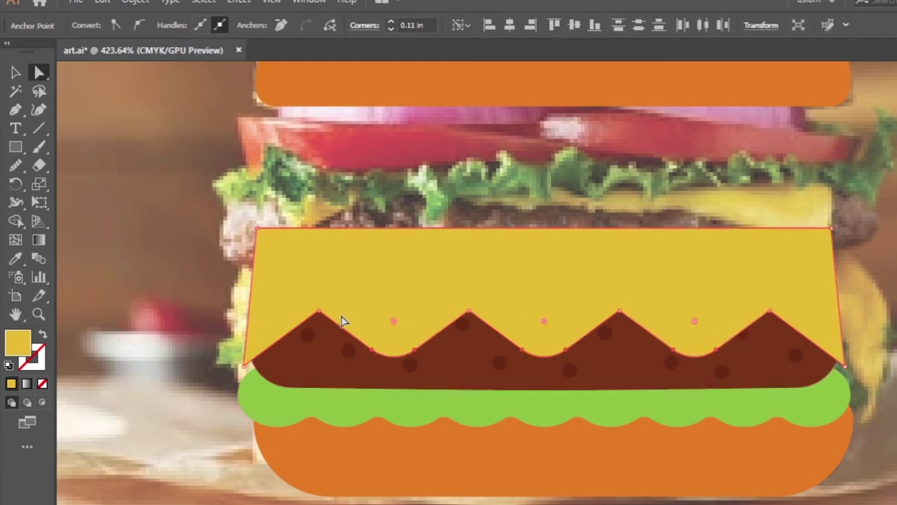
click(319, 312)
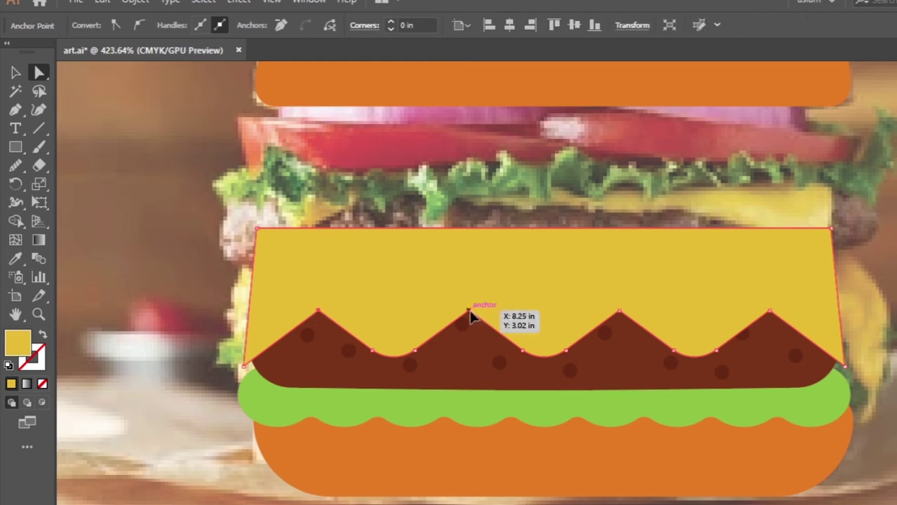
shift+click(468, 311)
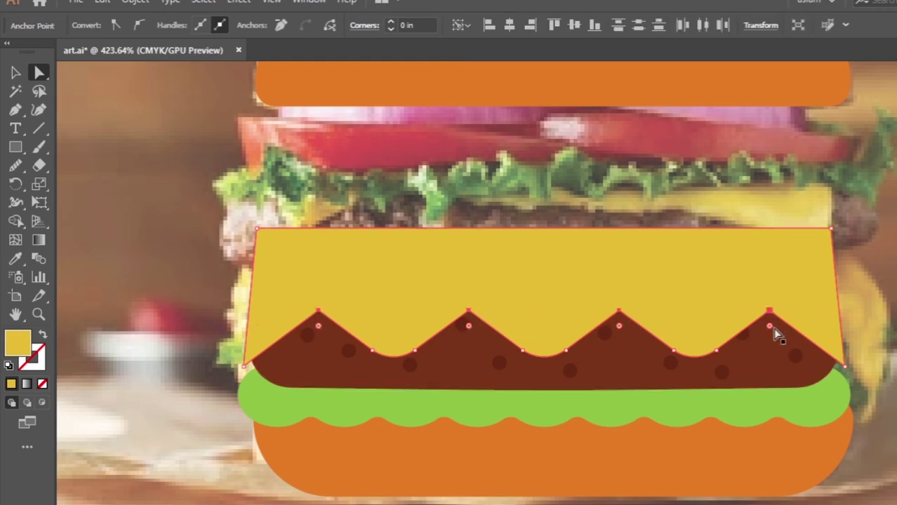
drag(770, 327, 806, 390)
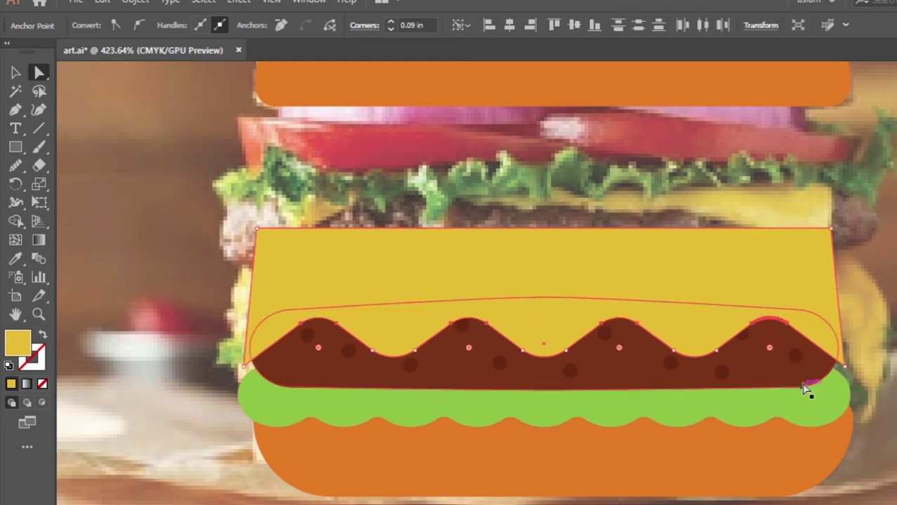
Step: Round the yellow cheese's corners and drip points into soft waves
mouse_move(259, 385)
mouse_down()
mouse_move(846, 374)
mouse_move(821, 336)
mouse_up()
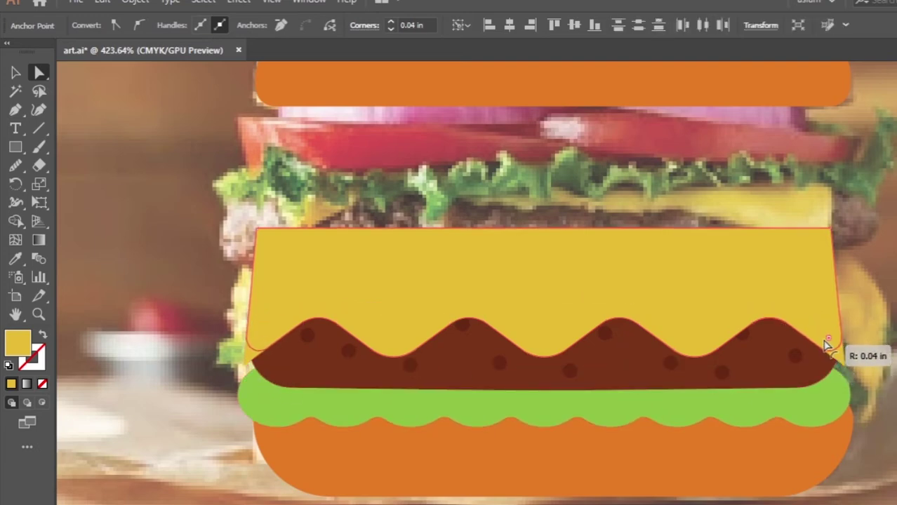
click(287, 240)
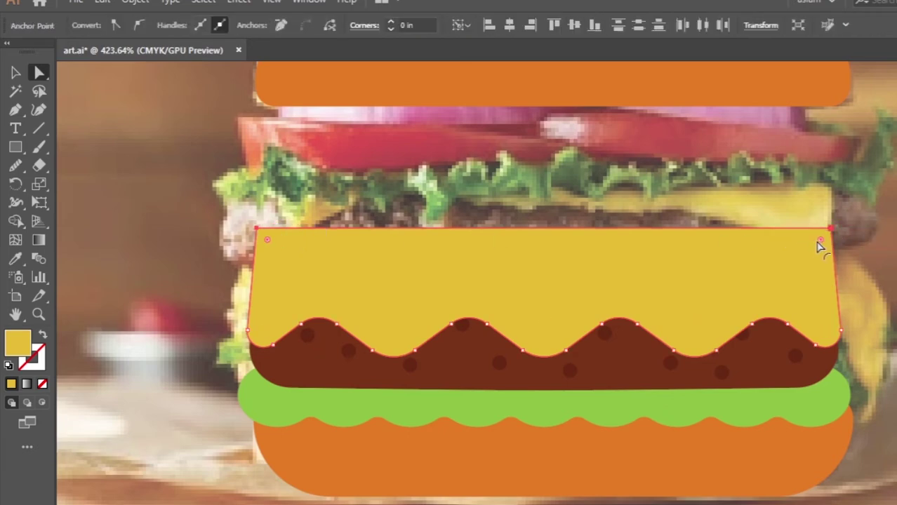
drag(816, 247, 824, 299)
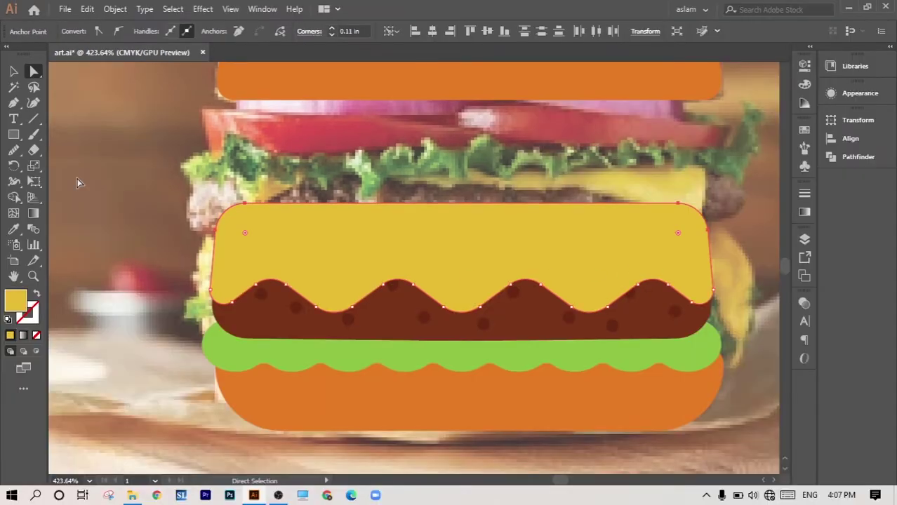
Step: Duplicate the speckled patty above the cheese, send it backward, and nudge it into place
click(14, 72)
click(170, 262)
scroll(386, 275, down, 4)
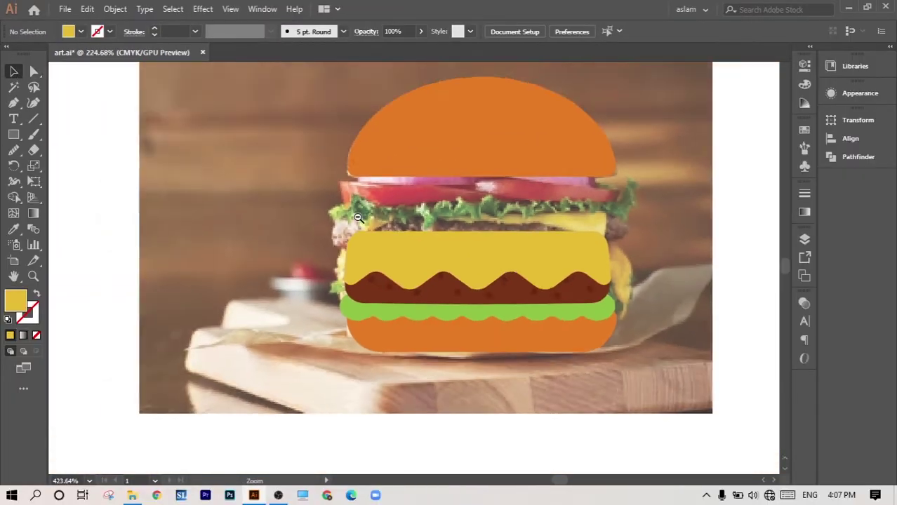
scroll(522, 266, down, 3)
scroll(381, 300, up, 2)
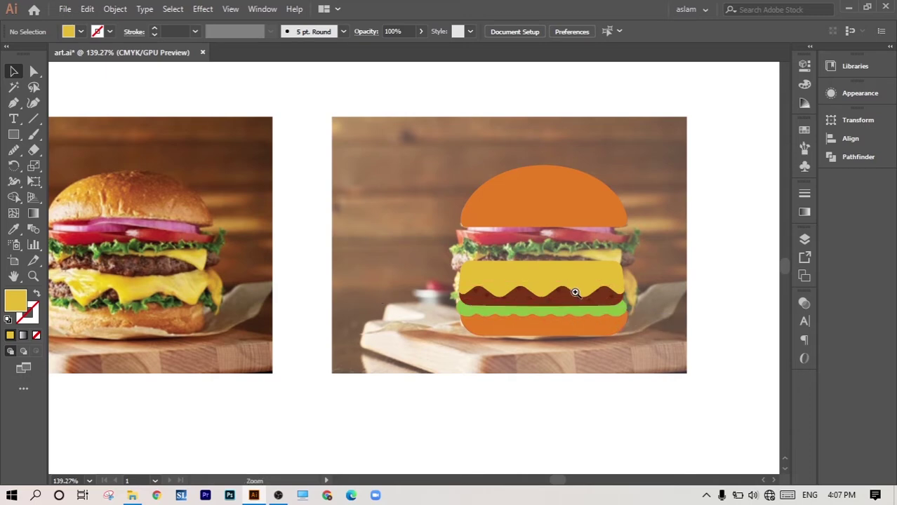
scroll(575, 293, up, 3)
drag(587, 340, 584, 289)
key(ctrl+[)
click(746, 293)
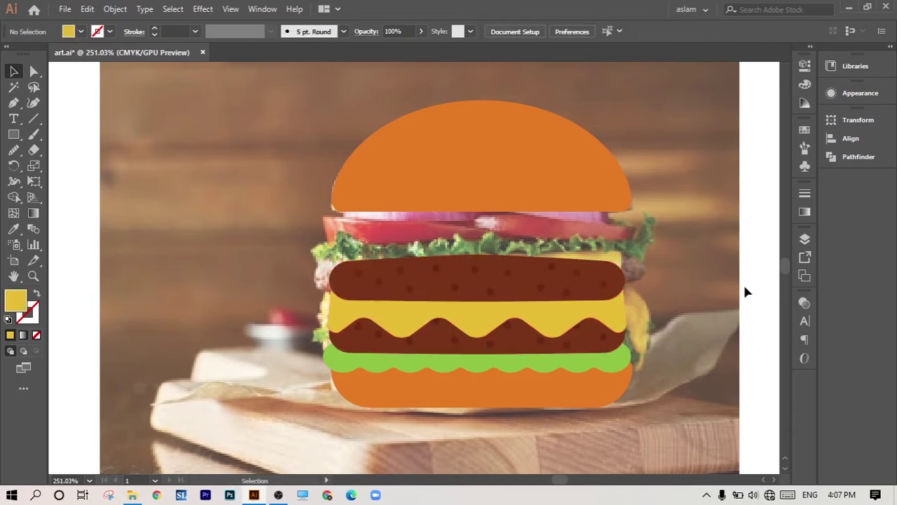
click(569, 293)
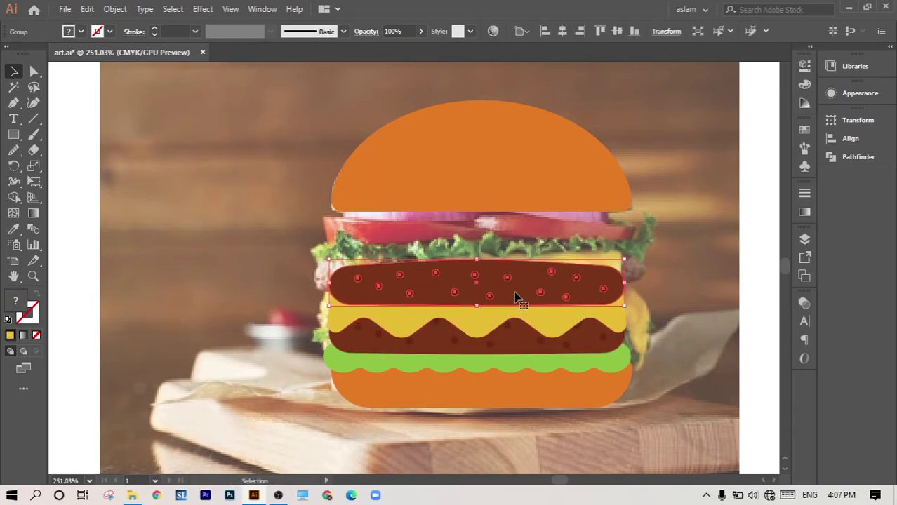
scroll(516, 298, up, 1)
drag(476, 273, 491, 256)
scroll(491, 257, down, 3)
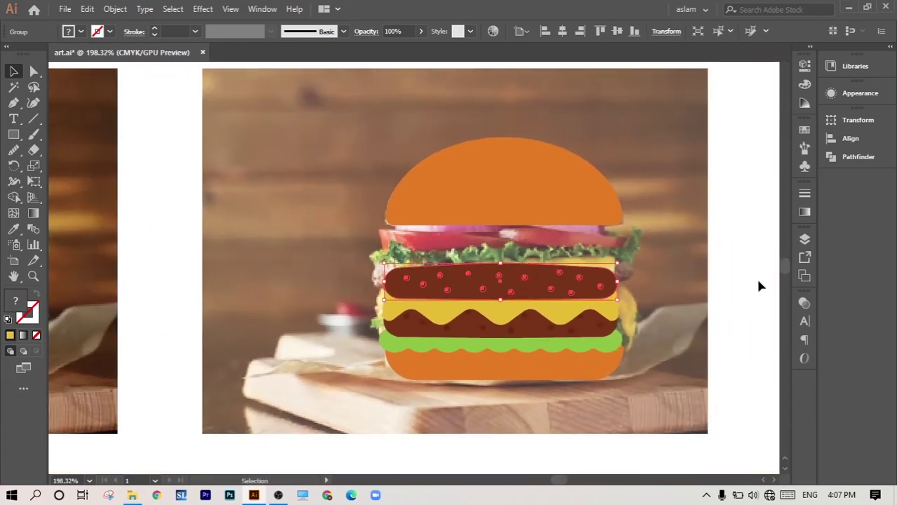
Step: Ungroup the top patty and make it thinner by dragging its top edge down
click(759, 284)
scroll(576, 293, up, 3)
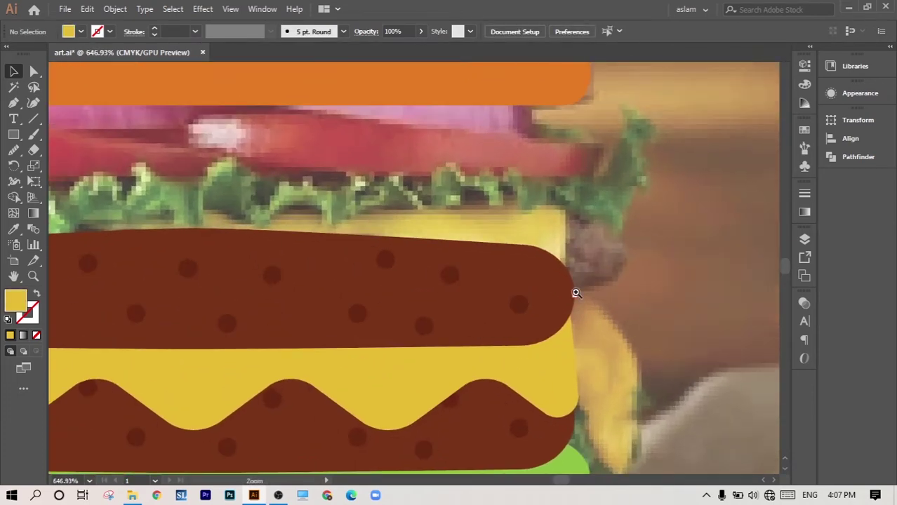
scroll(577, 292, down, 3)
click(450, 274)
right_click(450, 270)
click(705, 321)
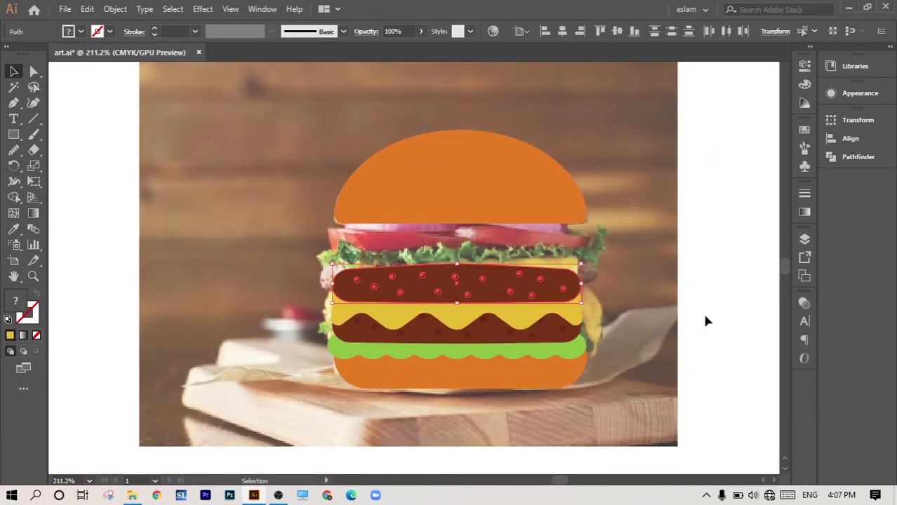
click(705, 321)
scroll(517, 344, up, 2)
scroll(507, 353, up, 1)
click(452, 299)
drag(450, 288, 451, 279)
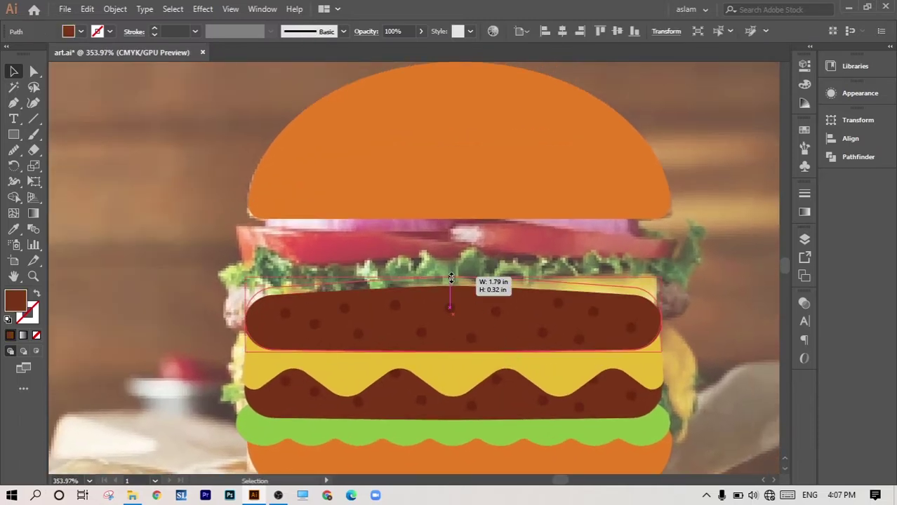
scroll(491, 295, down, 2)
click(634, 319)
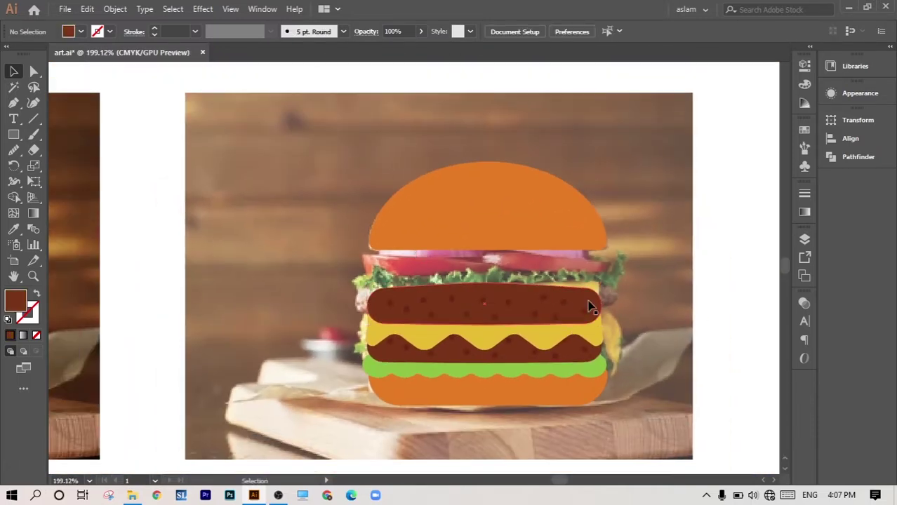
Step: Select the burger layers, try moving the top patty up over the bun, then undo it
click(330, 404)
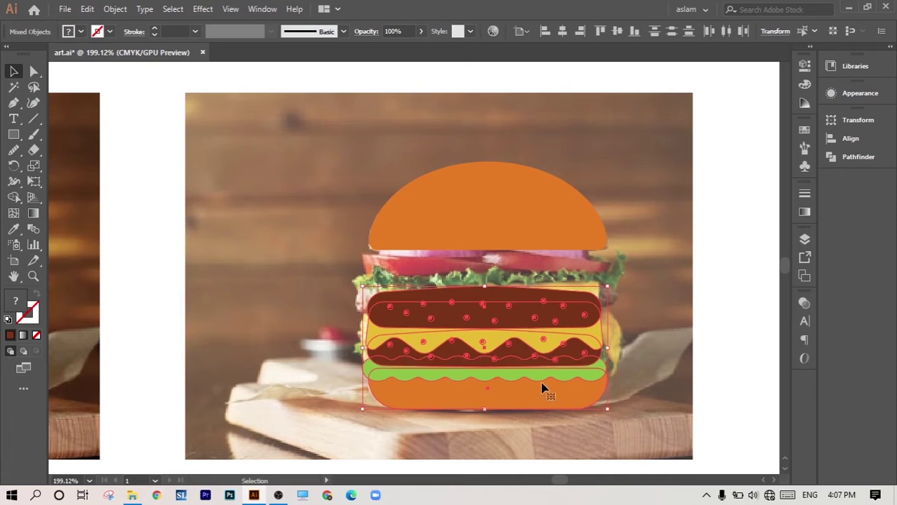
click(753, 320)
scroll(486, 282, down, 1)
scroll(487, 282, down, 1)
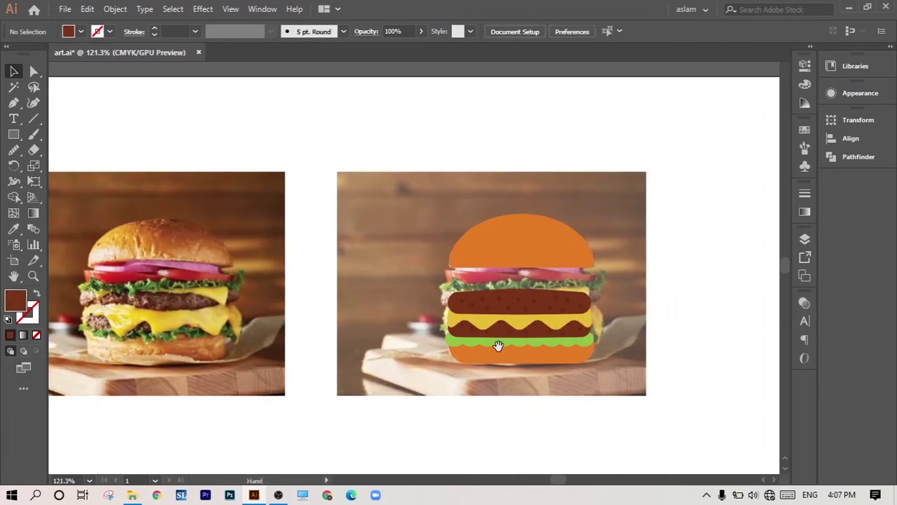
scroll(539, 311, up, 3)
scroll(524, 300, up, 2)
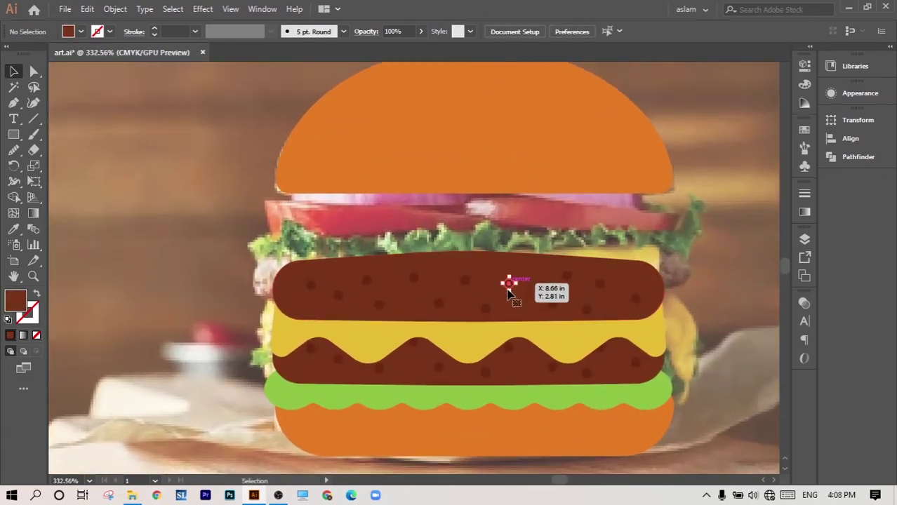
click(511, 291)
scroll(488, 280, down, 1)
scroll(488, 281, up, 1)
scroll(509, 281, down, 3)
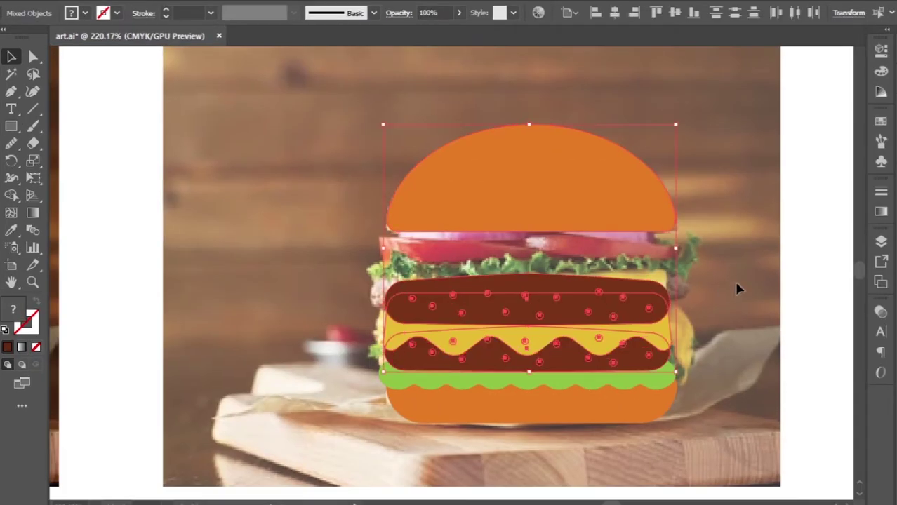
scroll(741, 274, right, 1)
key(ctrl+z)
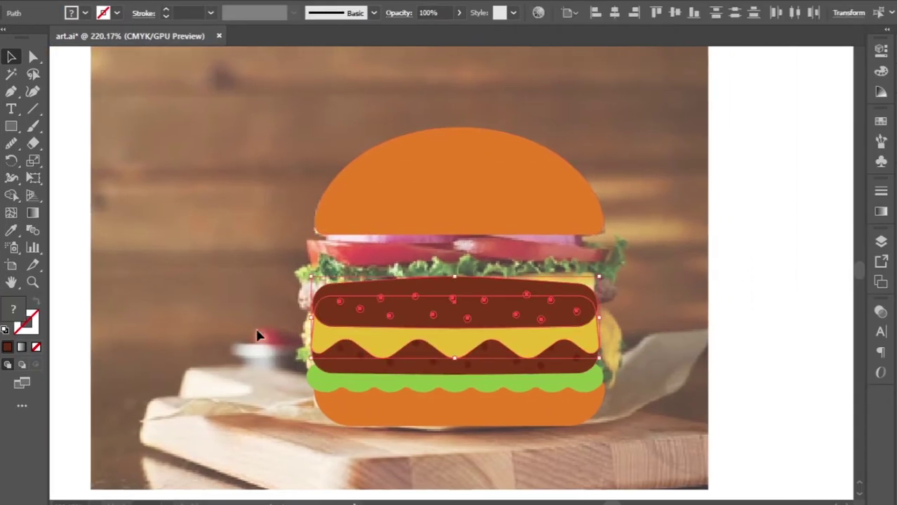
drag(478, 332, 417, 241)
key(ctrl+z)
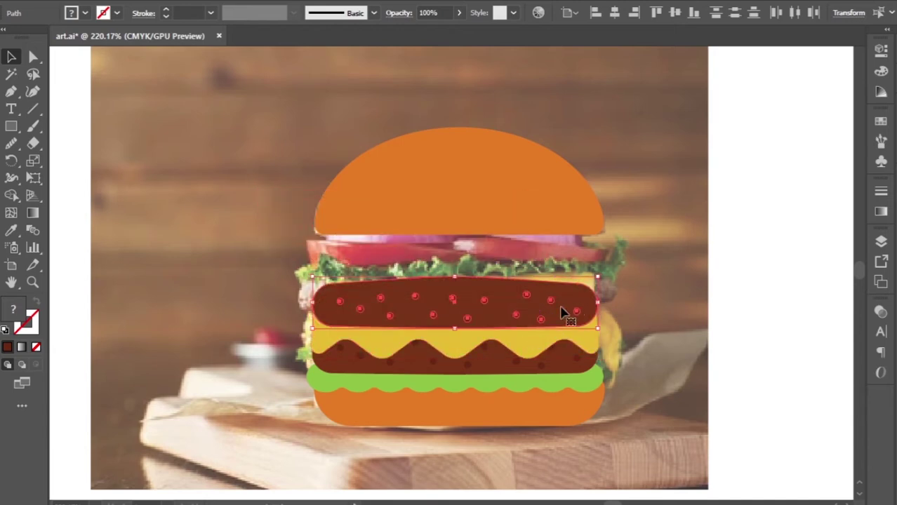
Step: Place a copy of the wavy cheese above the top patty and bring it in front
key(ctrl+shift+a)
scroll(459, 346, up, 2)
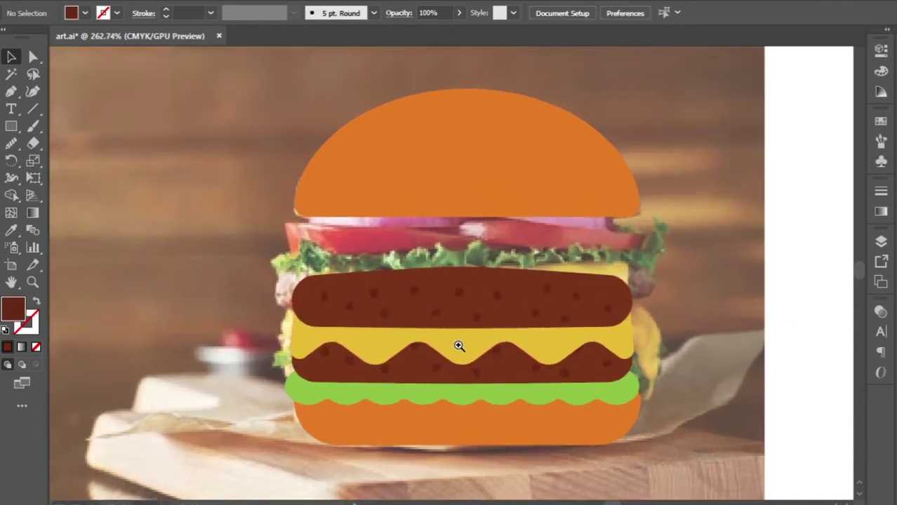
scroll(459, 346, up, 1)
click(506, 305)
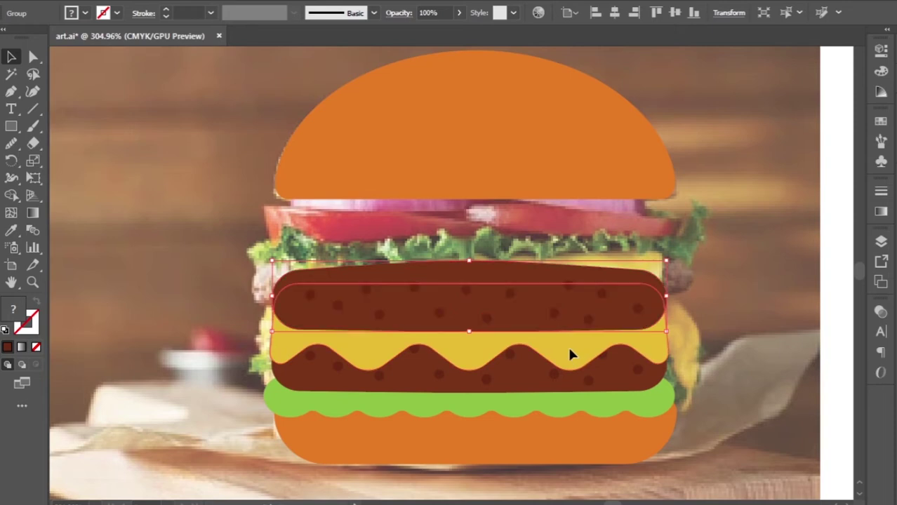
drag(568, 354, 570, 277)
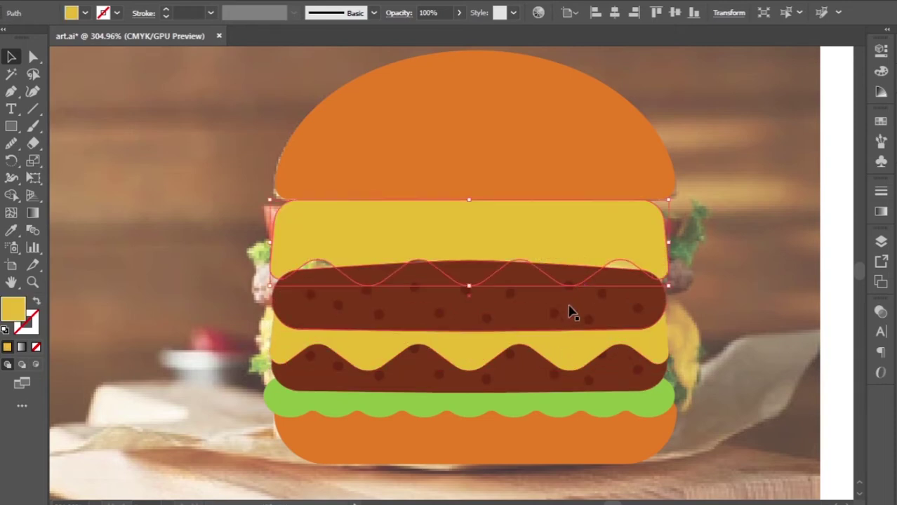
key(ctrl+bracketright)
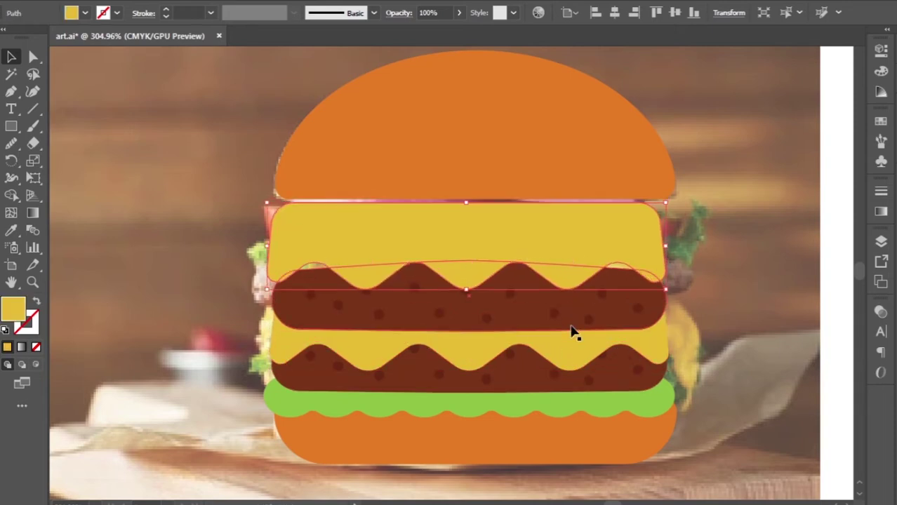
Step: Reduce the upper cheese slice's height by pulling its top-middle handle down
scroll(582, 302, down, 3)
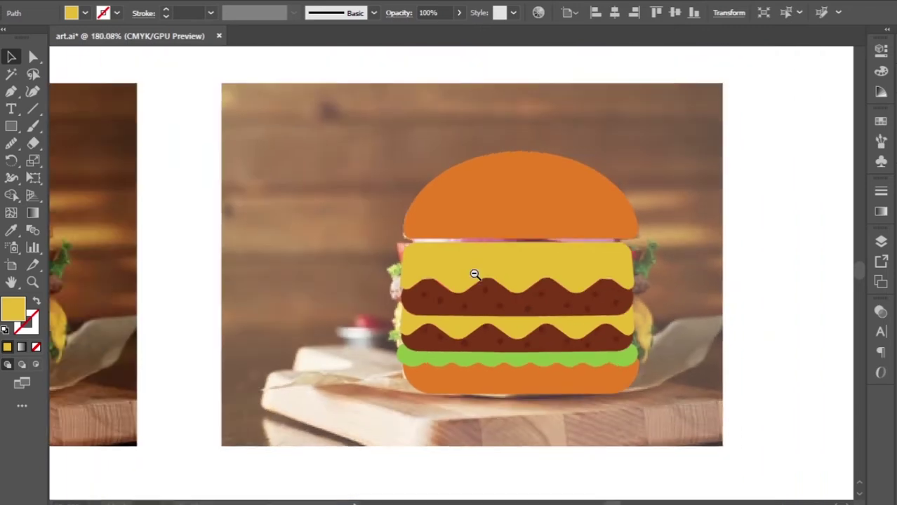
scroll(437, 275, down, 1)
scroll(494, 280, up, 1)
scroll(571, 276, up, 2)
scroll(610, 348, up, 2)
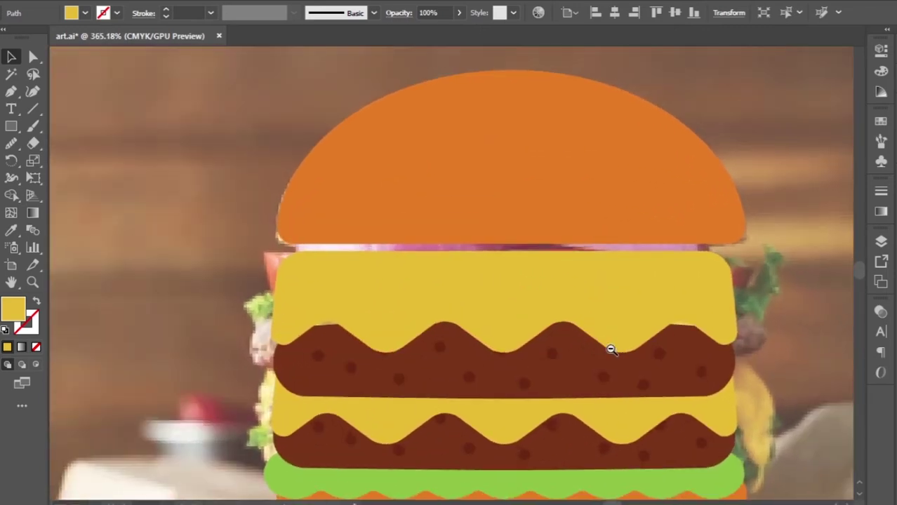
click(532, 287)
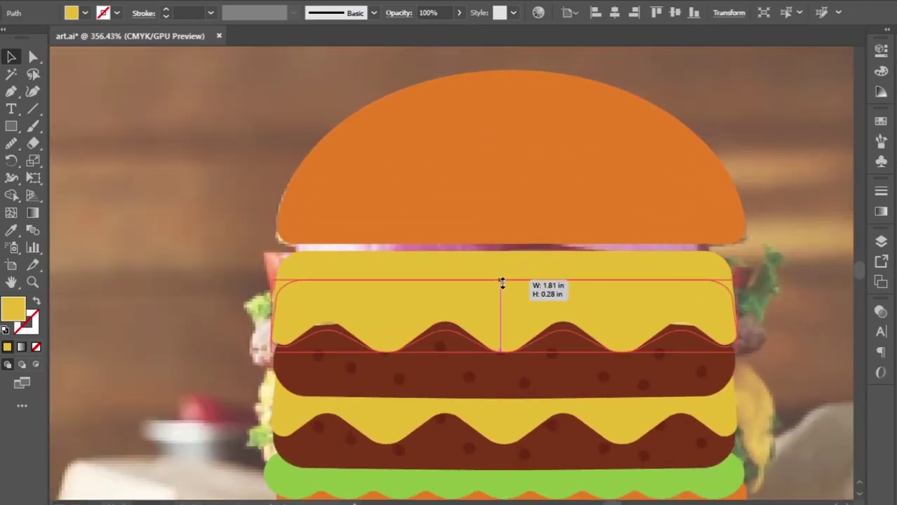
drag(502, 252, 502, 281)
scroll(497, 290, down, 2)
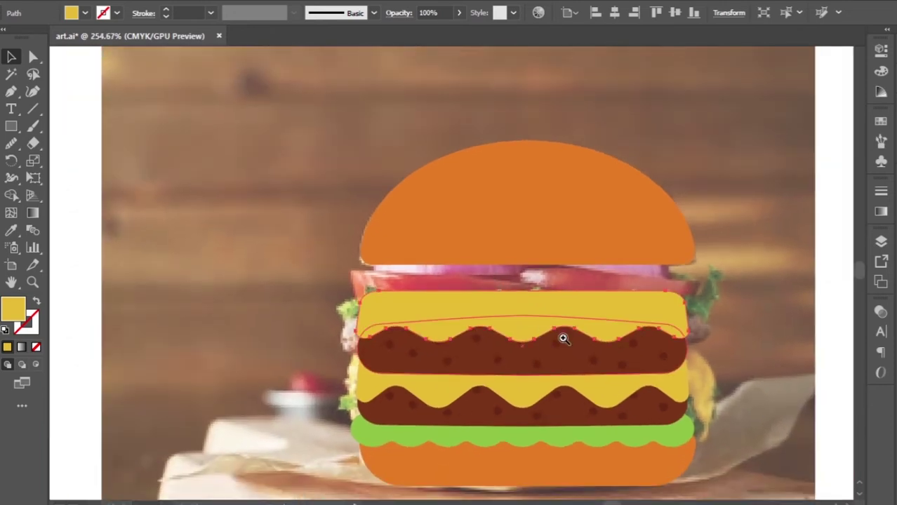
scroll(561, 336, up, 3)
scroll(662, 366, down, 1)
scroll(631, 307, down, 2)
scroll(544, 259, down, 5)
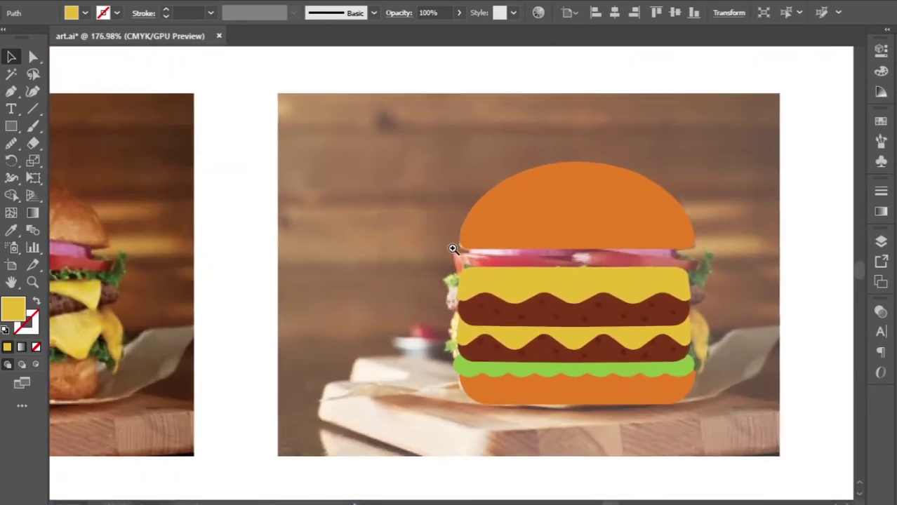
scroll(457, 250, up, 4)
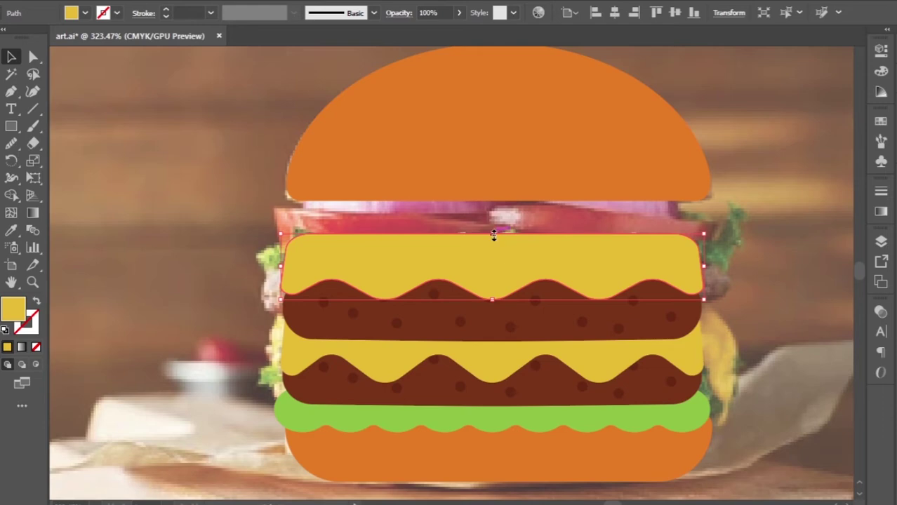
Step: Place a copy of the lime lettuce above the upper cheese and deselect
drag(626, 425, 621, 256)
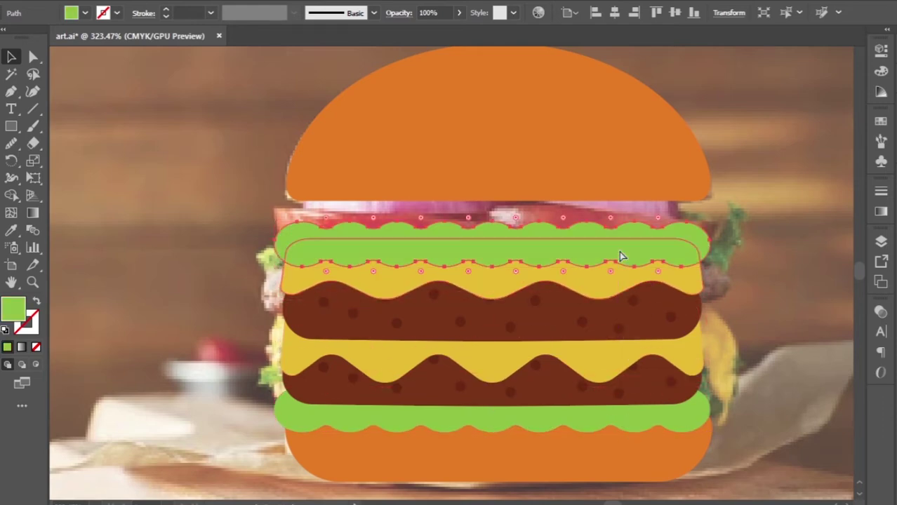
alt+click(462, 204)
click(632, 467)
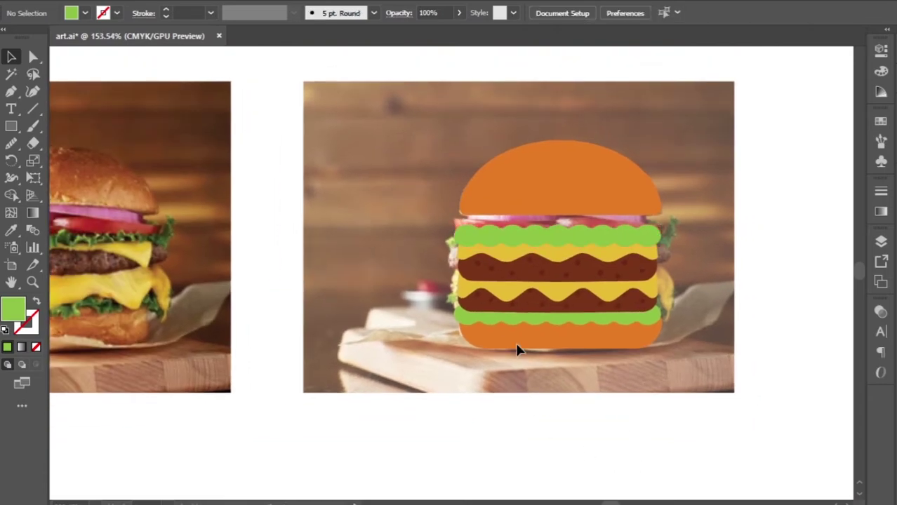
Step: Pan and zoom to bring the reference burger photo into view
drag(517, 349, 566, 362)
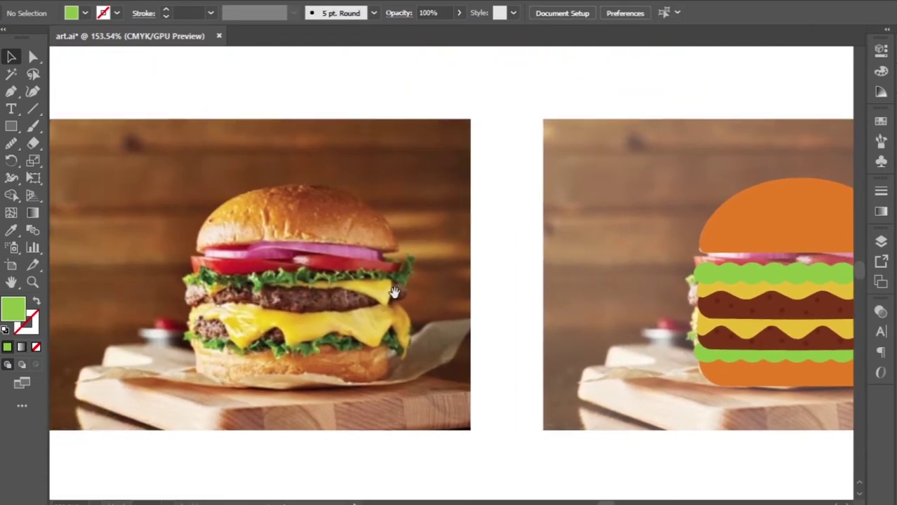
scroll(394, 293, up, 3)
scroll(394, 293, down, 1)
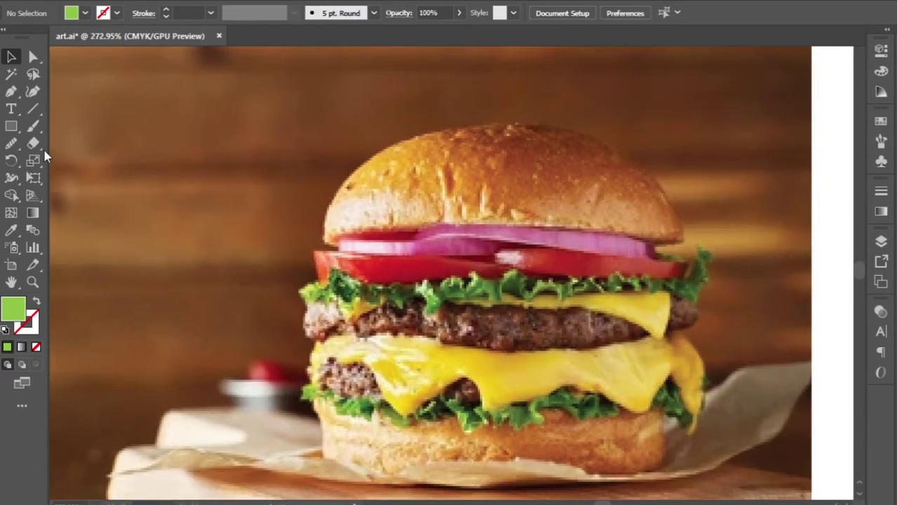
Step: Draw a bar over the photo's left tomato slice and slant its top-right corner down
key(p)
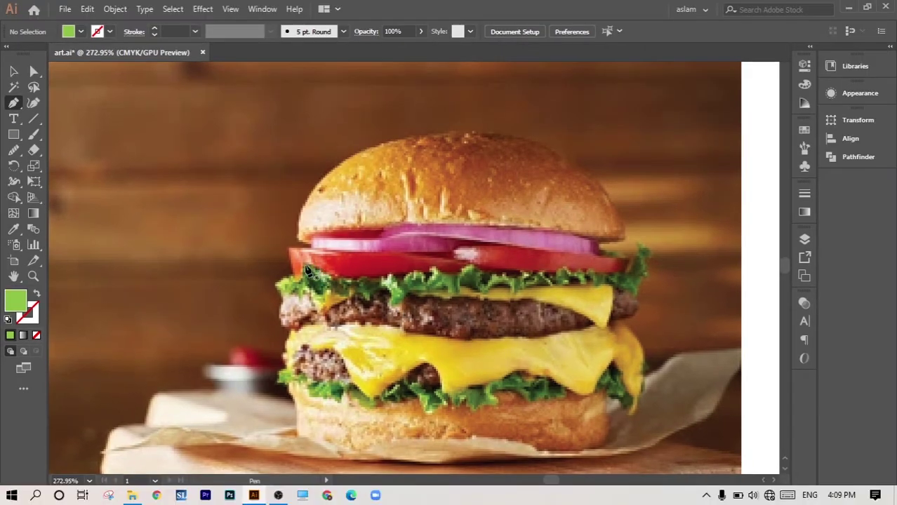
scroll(307, 270, up, 2)
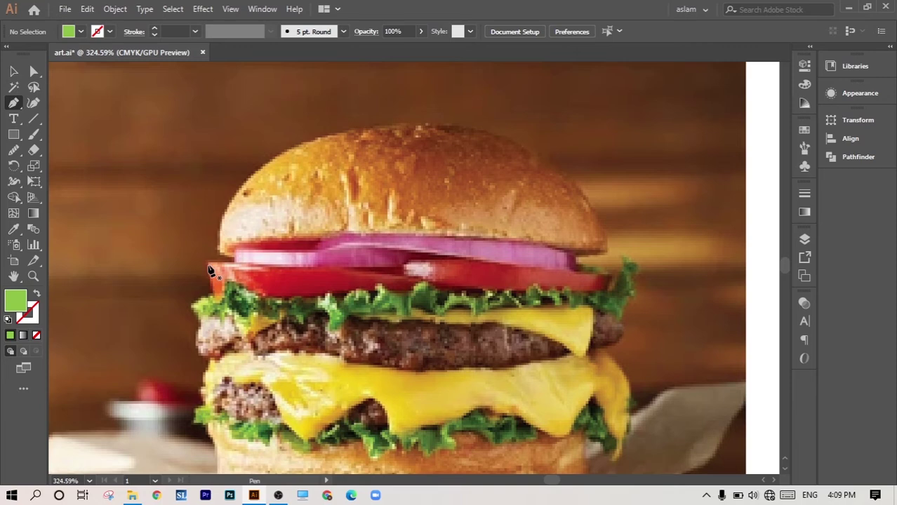
key(m)
drag(208, 264, 409, 296)
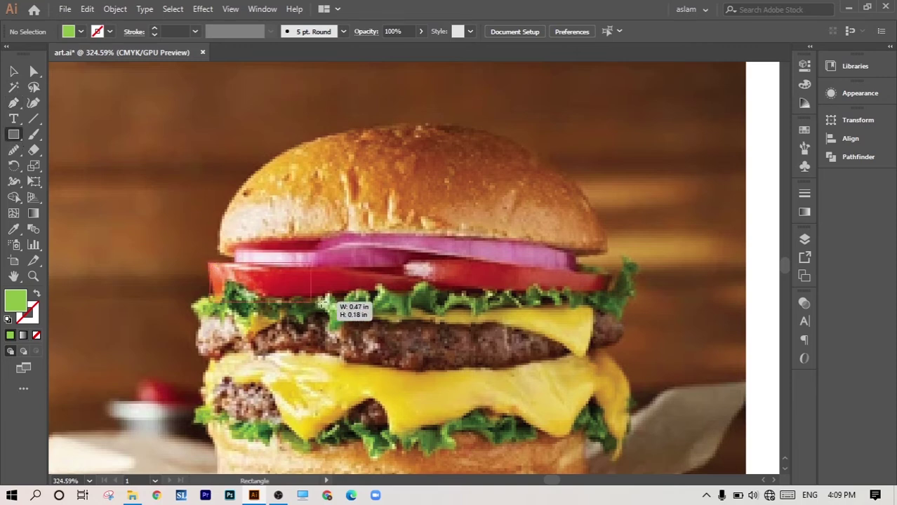
click(13, 71)
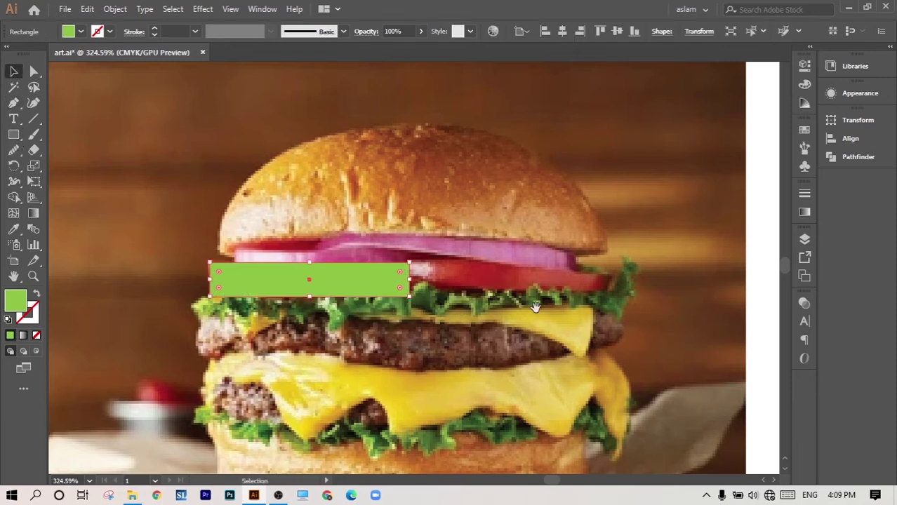
click(35, 72)
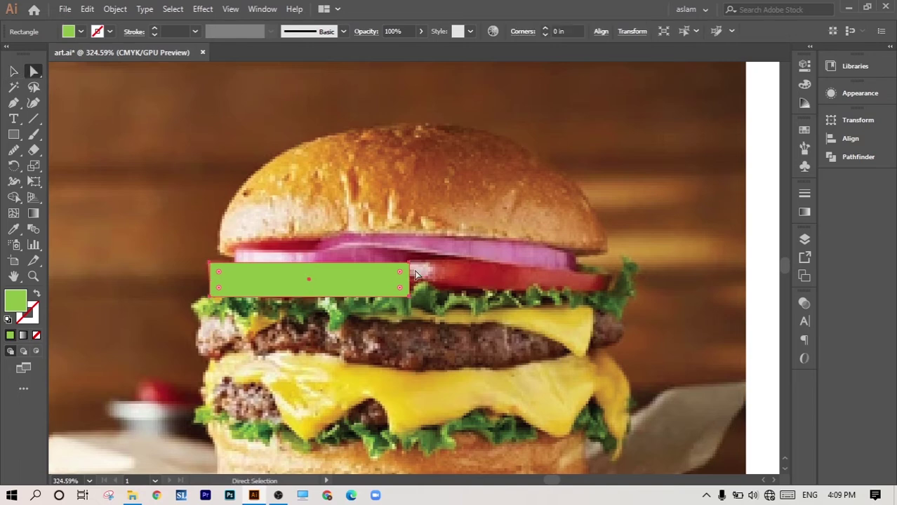
drag(409, 265, 411, 303)
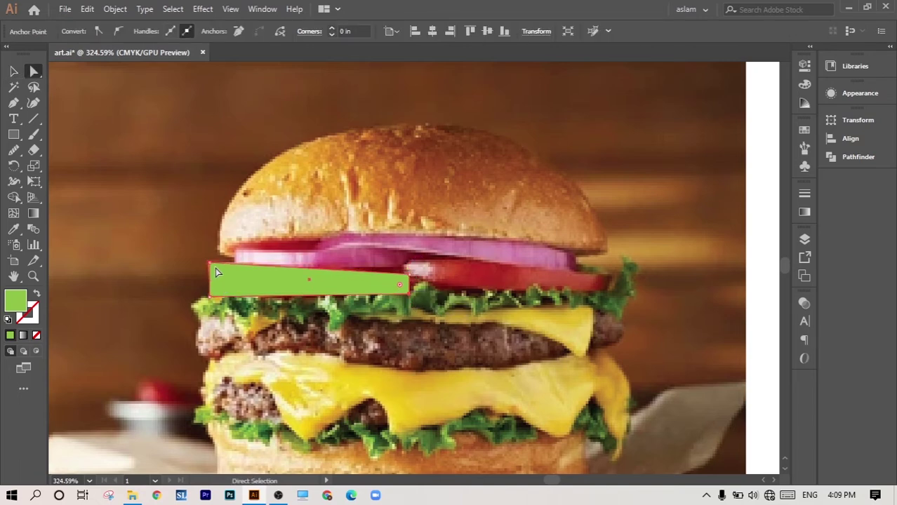
drag(214, 266, 214, 268)
Step: Fill the tomato bar with the red swatch colour
click(13, 71)
click(380, 226)
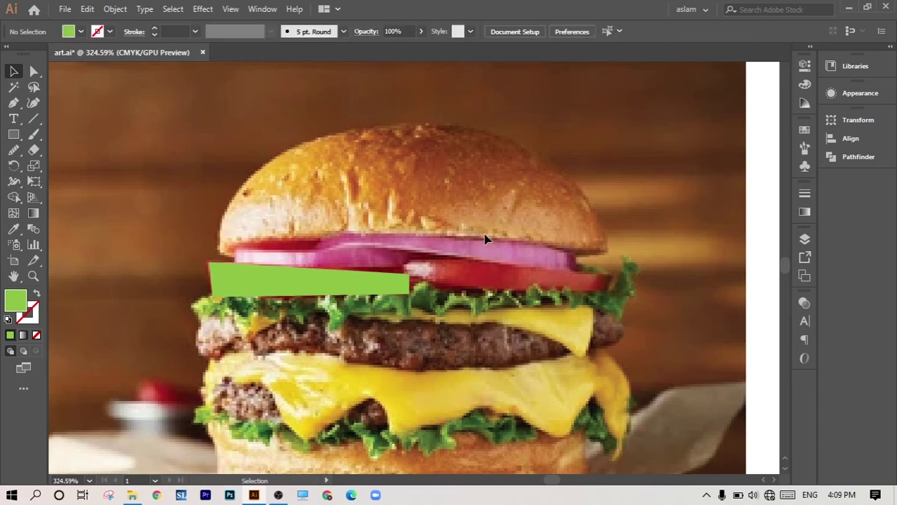
scroll(318, 284, down, 5)
scroll(318, 284, up, 2)
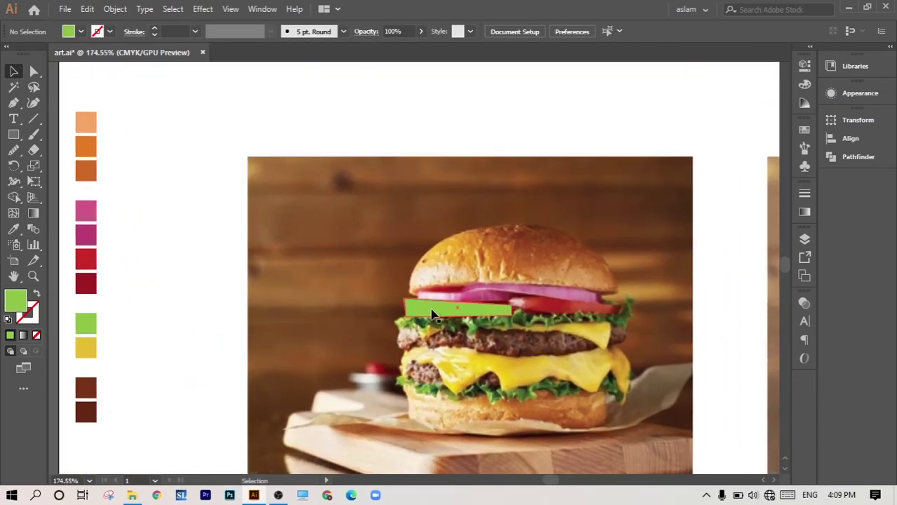
click(97, 262)
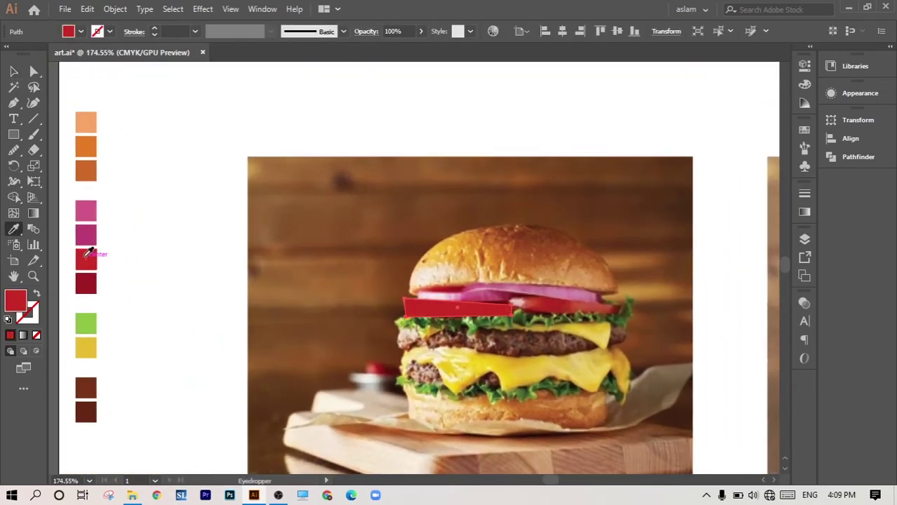
click(165, 218)
scroll(450, 297, up, 4)
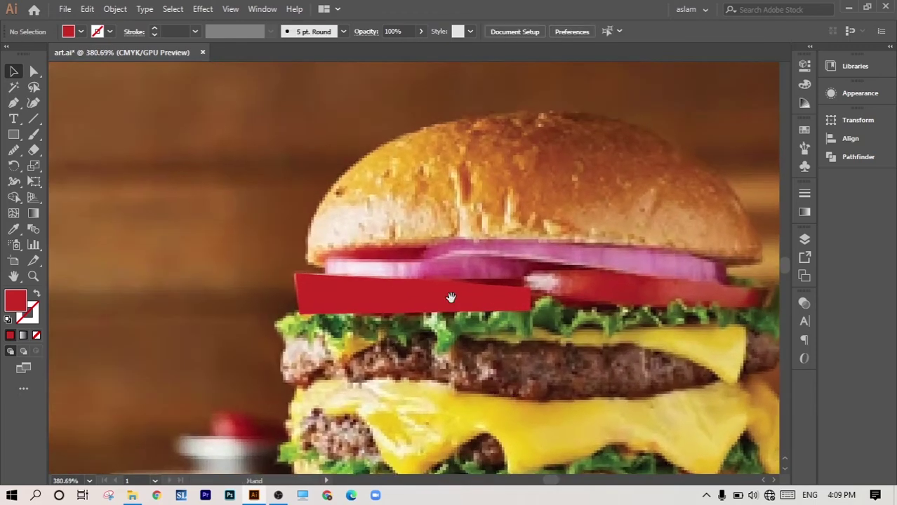
Step: Round the red bar's corners with the corner widgets
click(309, 288)
click(31, 71)
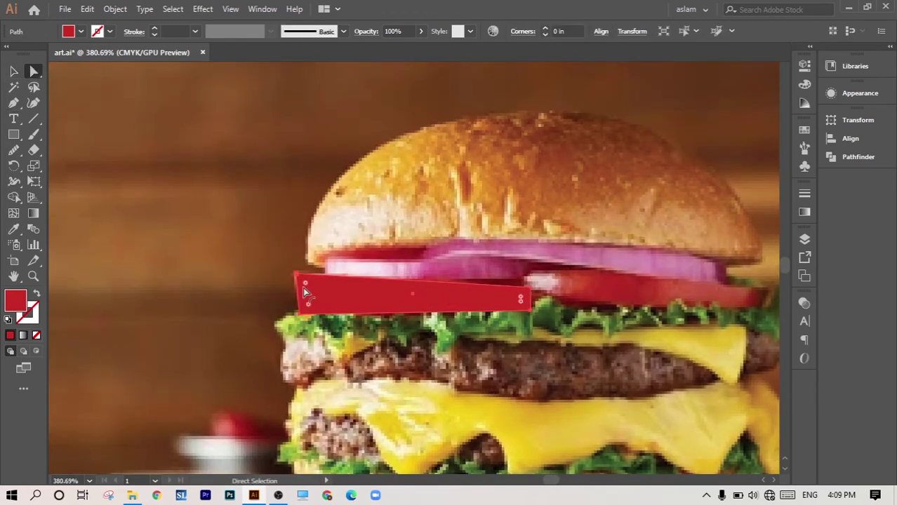
drag(305, 284, 337, 315)
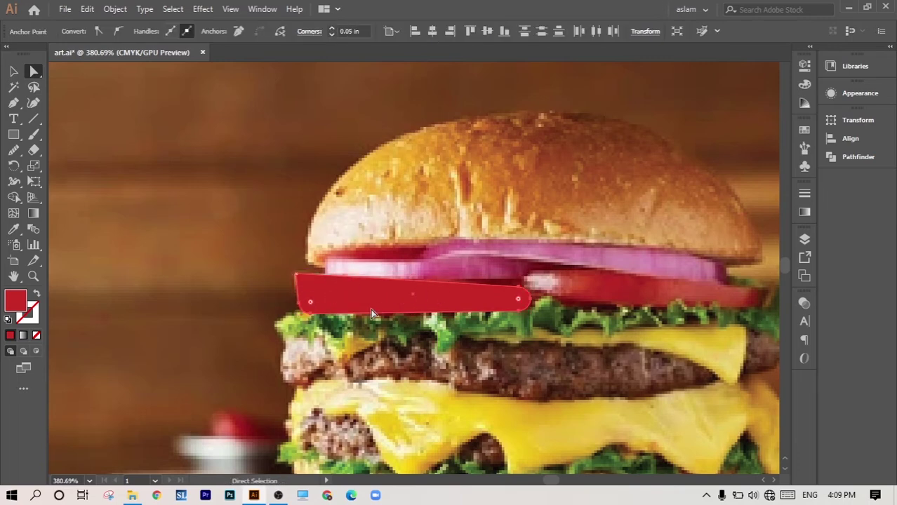
mouse_move(300, 283)
mouse_down()
mouse_move(316, 306)
mouse_move(330, 302)
mouse_up()
click(279, 339)
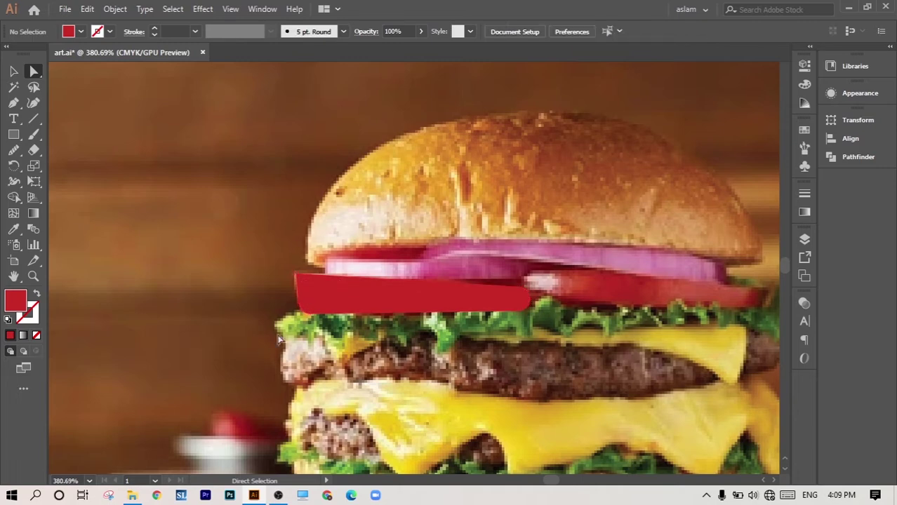
Step: Nudge the red tomato bar slightly to the right
click(309, 306)
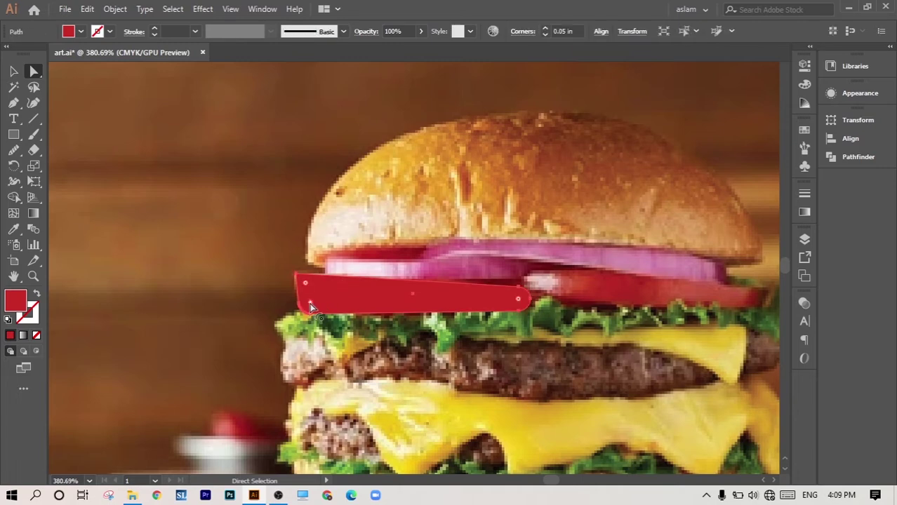
click(13, 70)
scroll(347, 296, down, 3)
scroll(346, 296, down, 2)
drag(347, 314, 460, 313)
Step: Give the tomato copy the darker red swatch and move it down onto the burger
scroll(343, 284, down, 2)
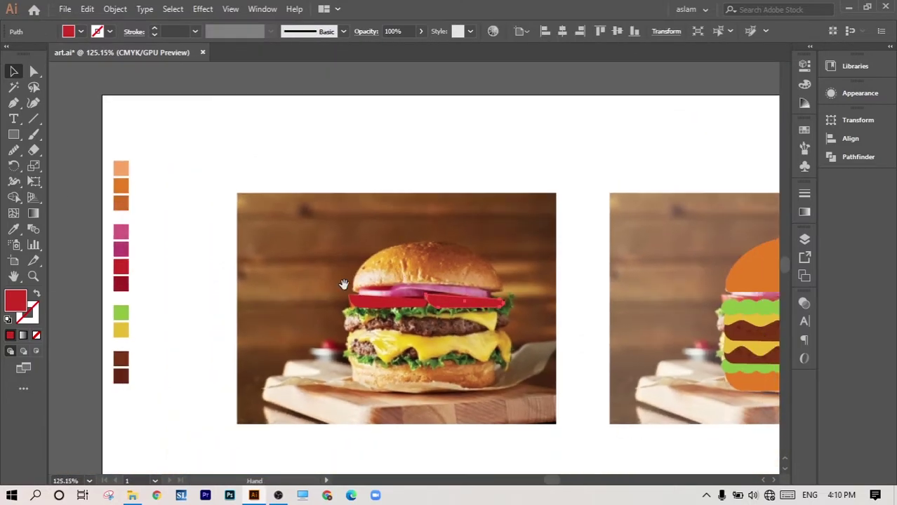
scroll(343, 284, up, 1)
click(14, 228)
click(74, 291)
key(v)
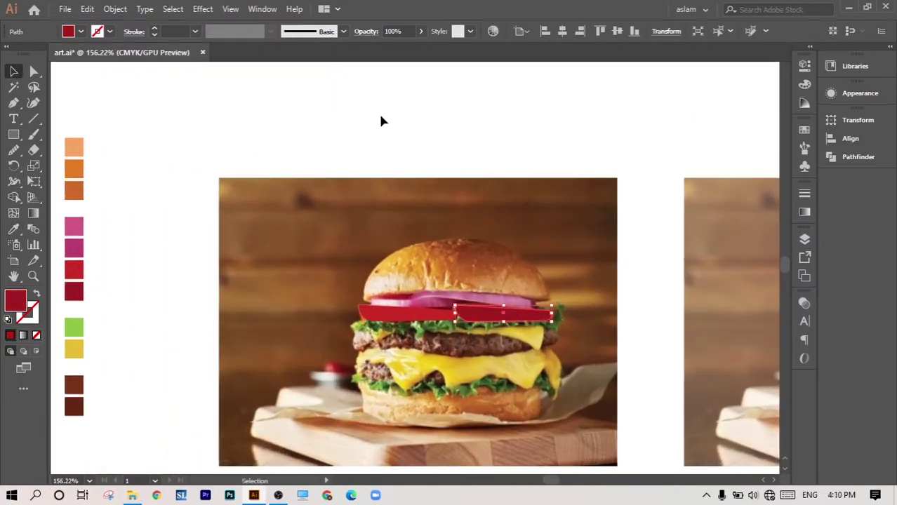
scroll(553, 322, up, 3)
drag(484, 302, 483, 340)
Step: Flip the darker red bar vertically and place it beside the first tomato slice
right_click(503, 341)
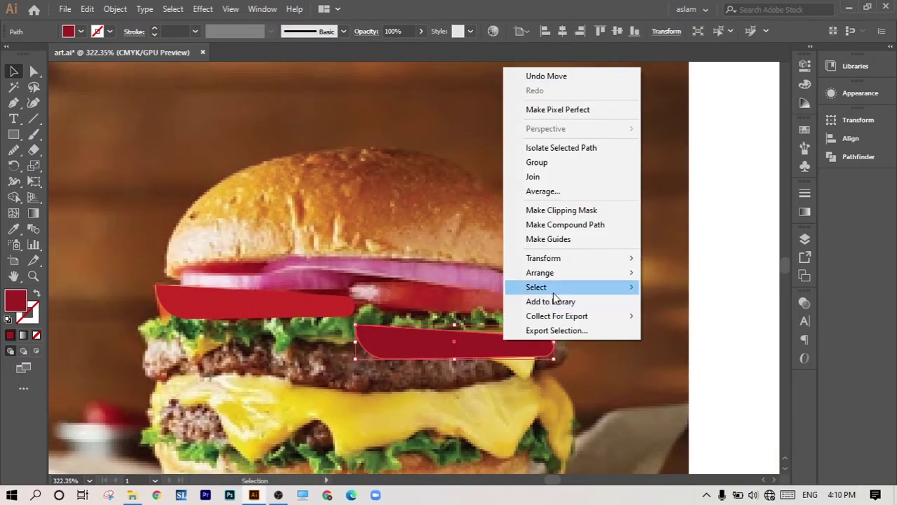
click(737, 305)
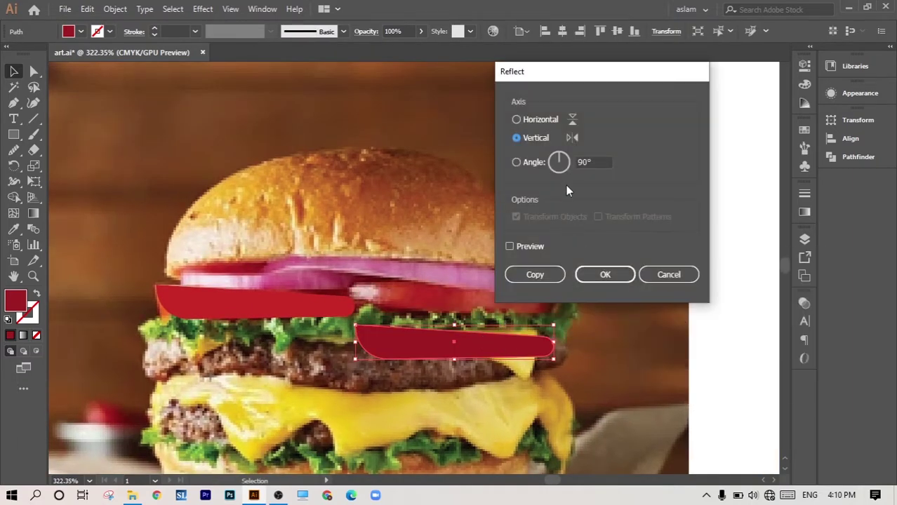
click(510, 246)
click(605, 274)
mouse_move(550, 330)
mouse_down()
mouse_move(549, 292)
mouse_move(552, 303)
mouse_up()
click(597, 302)
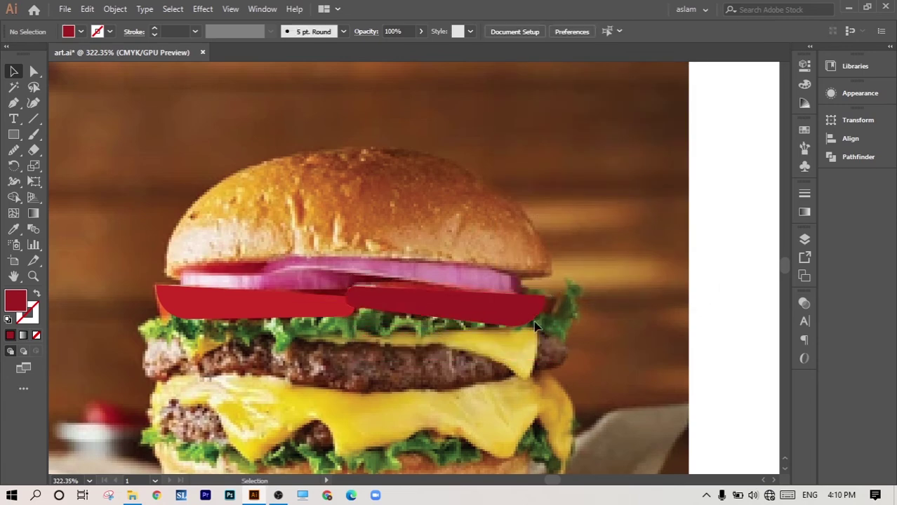
Step: Widen the right tomato bar to overlap the left one and fit its corner, then deselect
click(357, 294)
drag(357, 293, 334, 292)
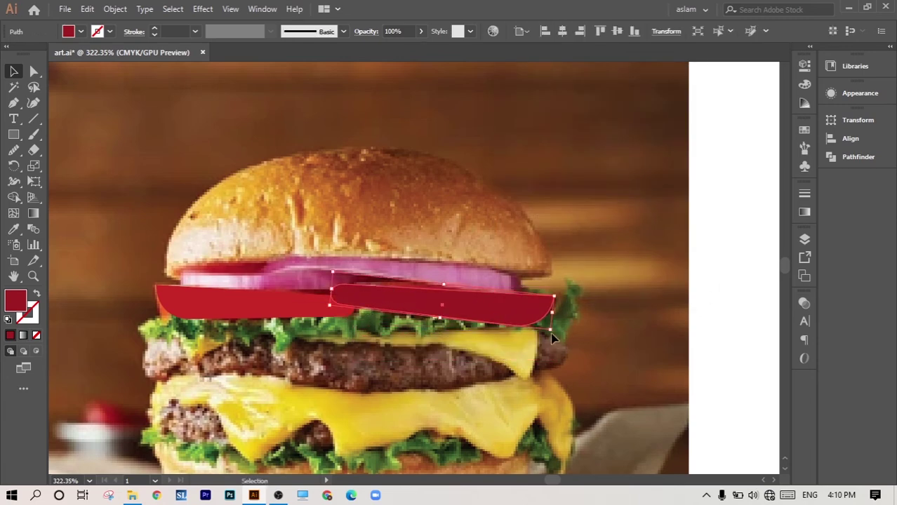
drag(552, 330, 562, 319)
click(597, 302)
click(302, 312)
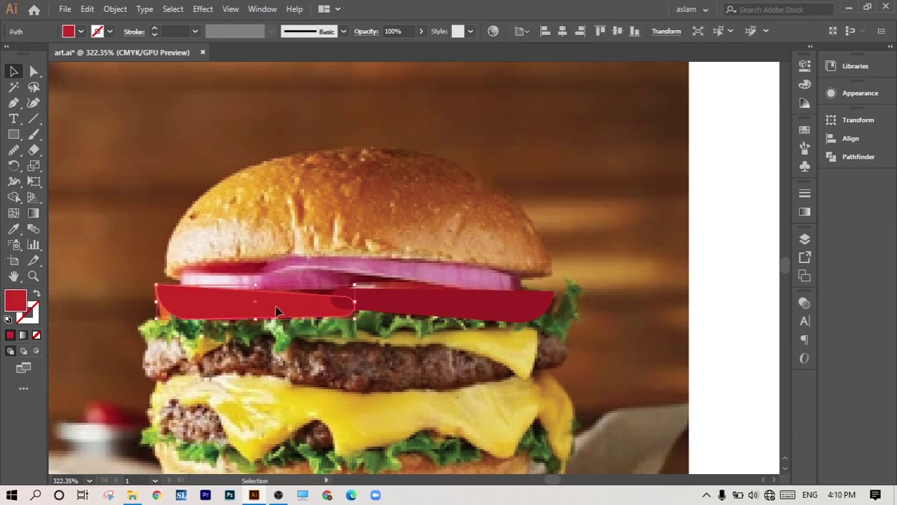
click(719, 310)
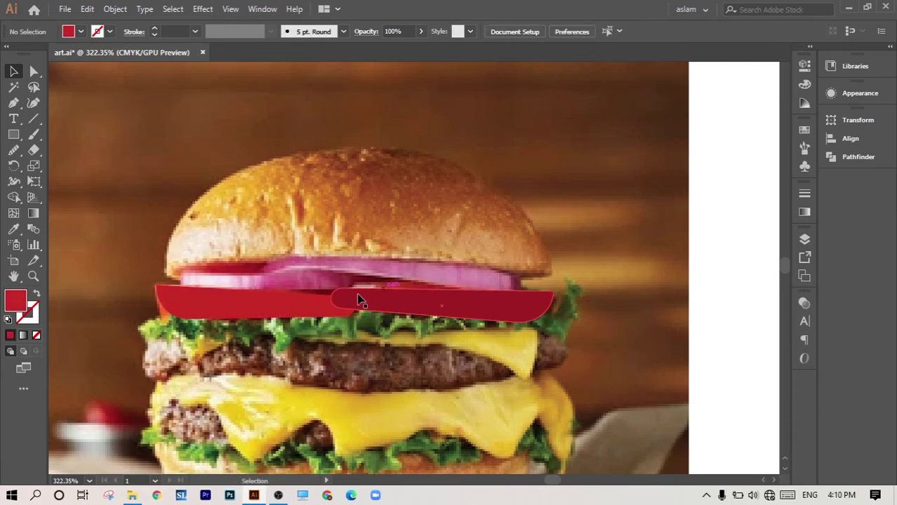
Step: Draw a rectangle across the onion and fill it with the pink swatch
click(14, 134)
drag(180, 270, 352, 291)
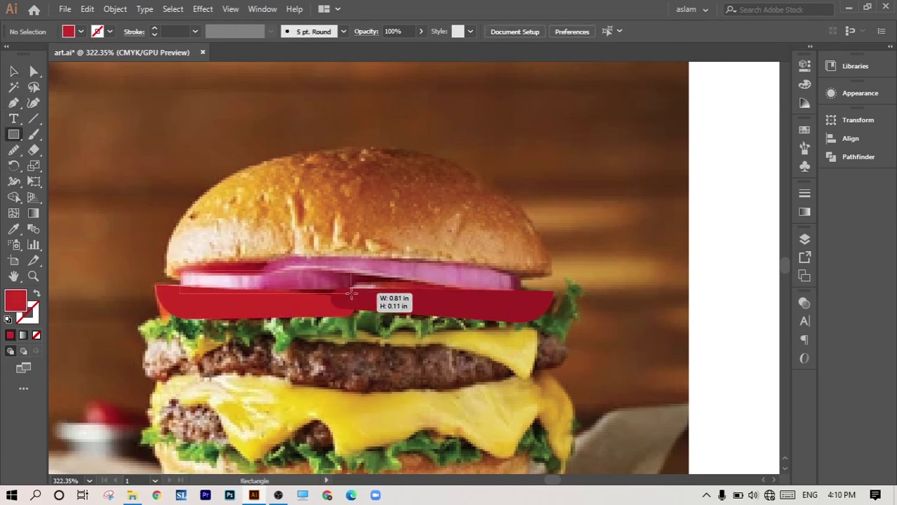
key(v)
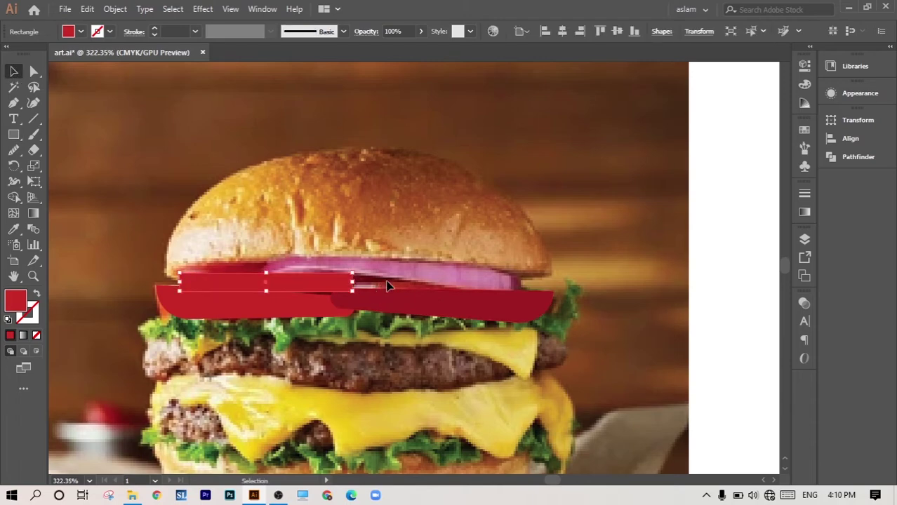
scroll(346, 206, down, 5)
scroll(346, 206, up, 2)
key(i)
click(92, 214)
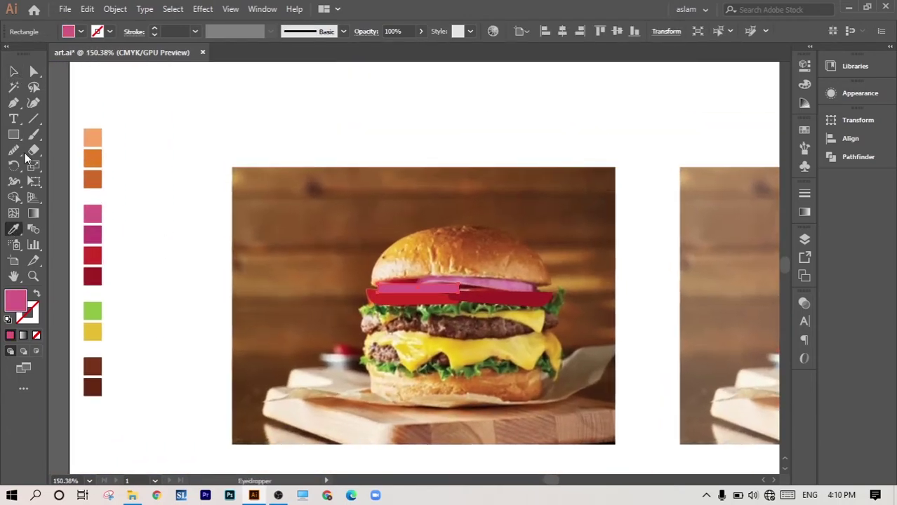
key(v)
Step: Tilt the pink rectangle's right end down and fully round its ends
scroll(452, 285, up, 4)
key(a)
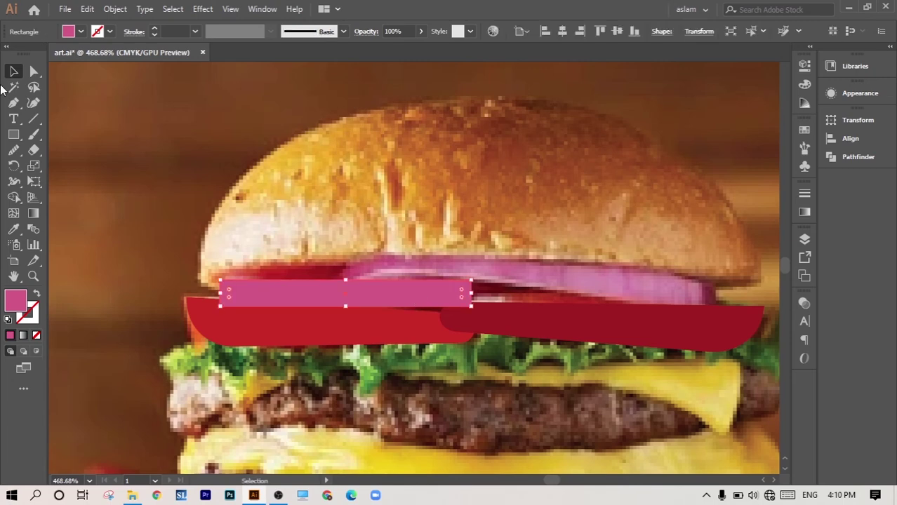
drag(471, 286, 470, 290)
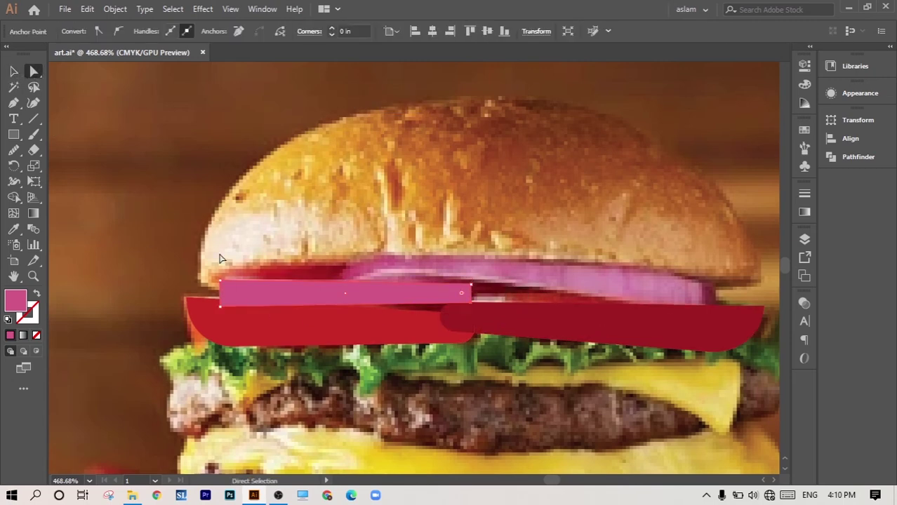
click(278, 343)
click(245, 300)
drag(245, 300, 330, 295)
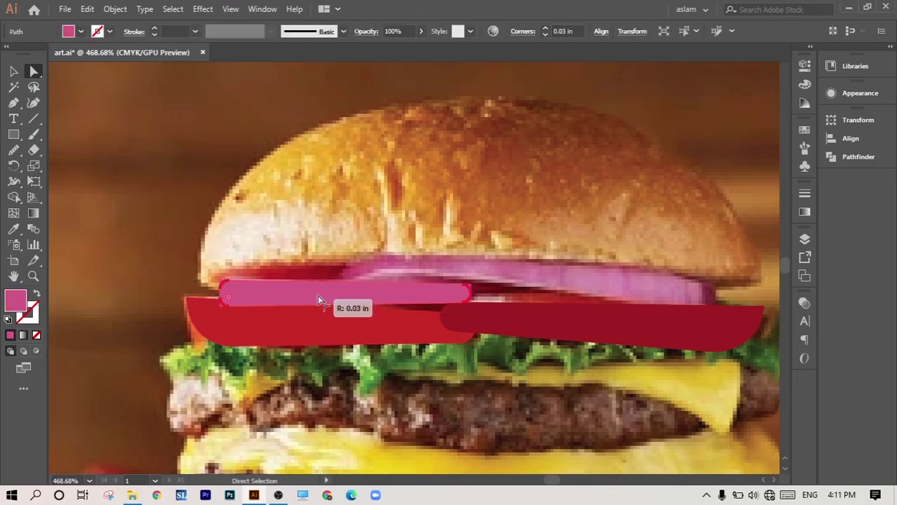
key(v)
click(415, 257)
Step: Place a mirrored copy of the pink slice over the onion's right half
scroll(416, 257, down, 2)
click(393, 281)
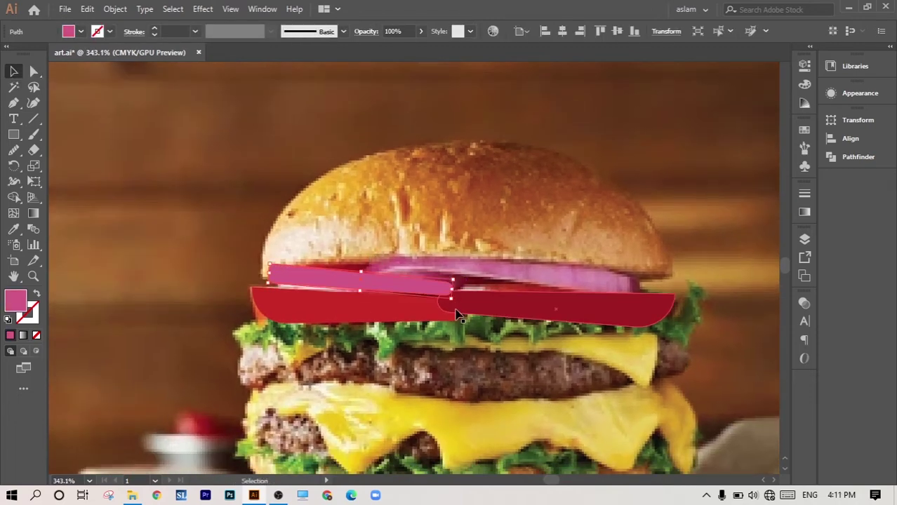
scroll(491, 320, up, 2)
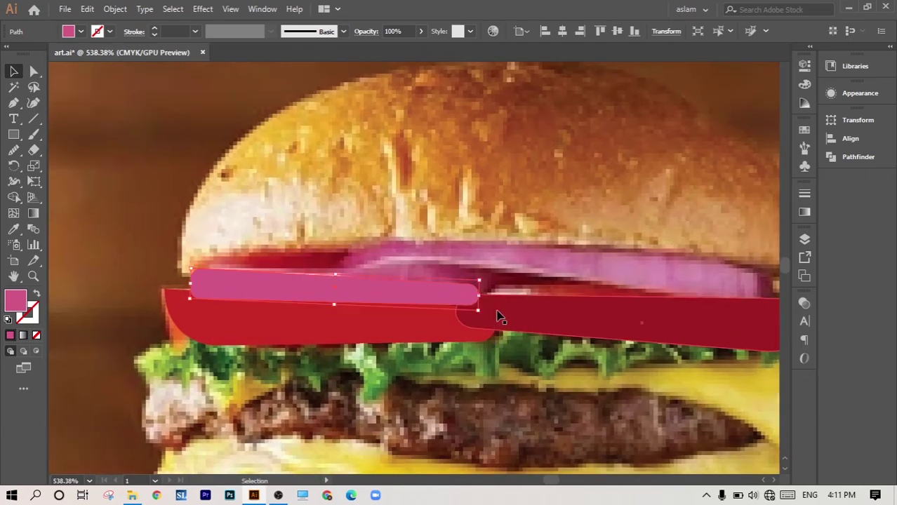
click(563, 256)
scroll(359, 312, down, 2)
drag(359, 309, 489, 284)
right_click(489, 283)
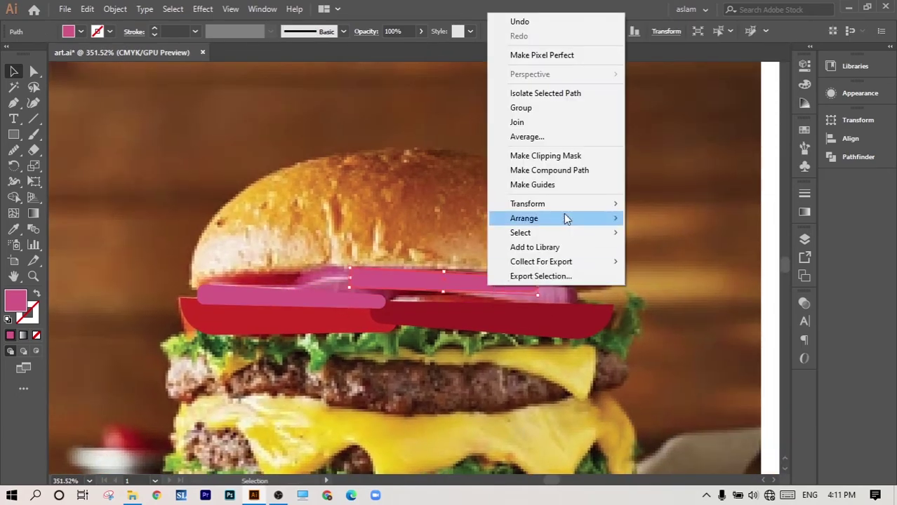
click(658, 251)
click(603, 273)
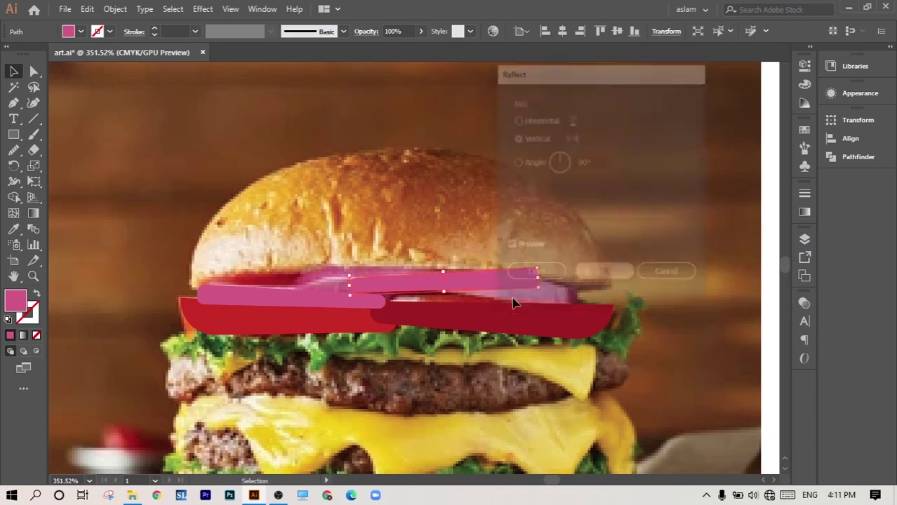
mouse_move(512, 300)
mouse_down()
mouse_move(594, 292)
mouse_move(580, 301)
mouse_up()
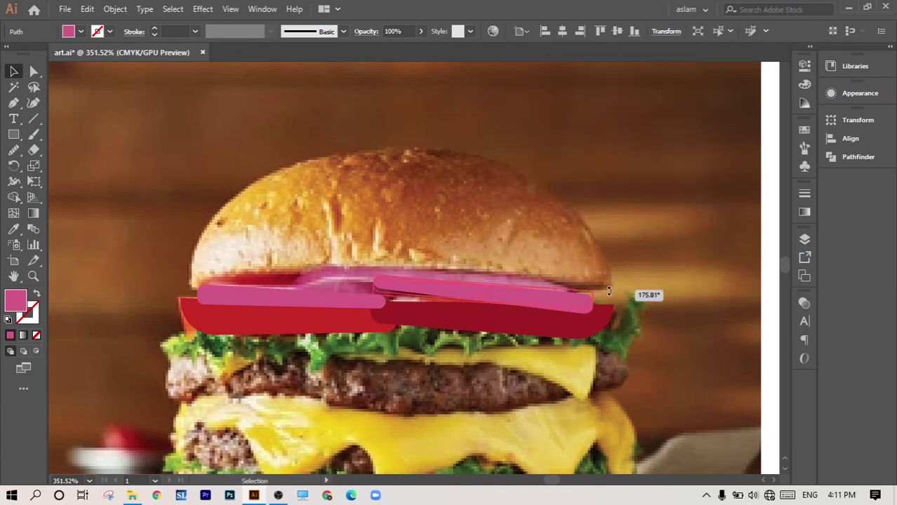
Step: Lengthen the pink copy leftward, adjust its height, and zoom out to both burgers
drag(372, 288, 317, 286)
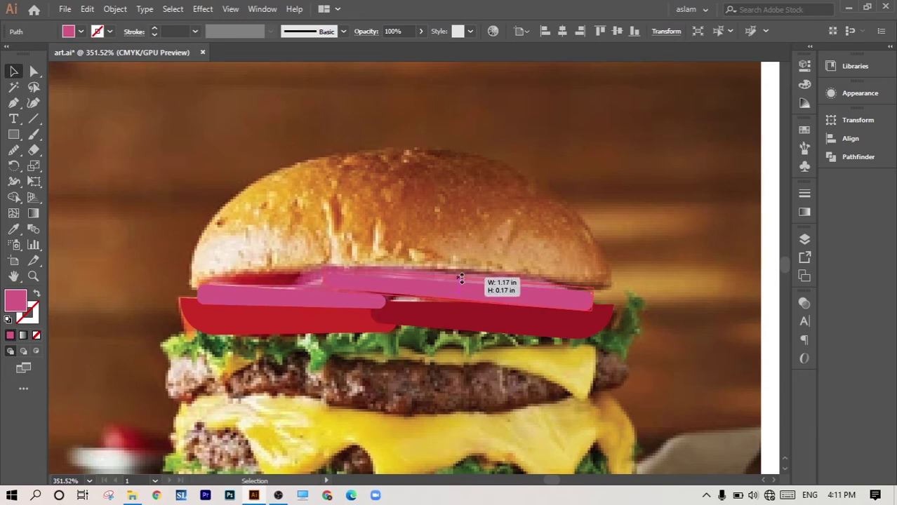
drag(460, 278, 462, 281)
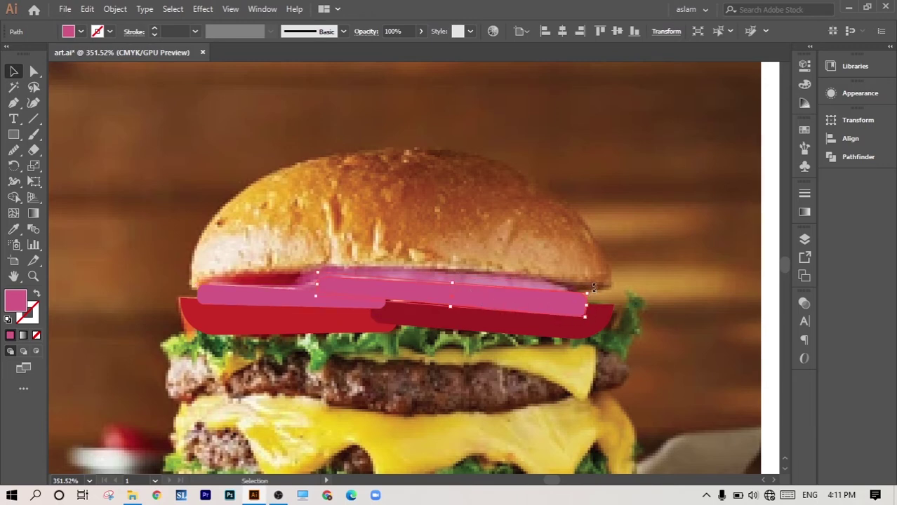
drag(582, 249, 447, 245)
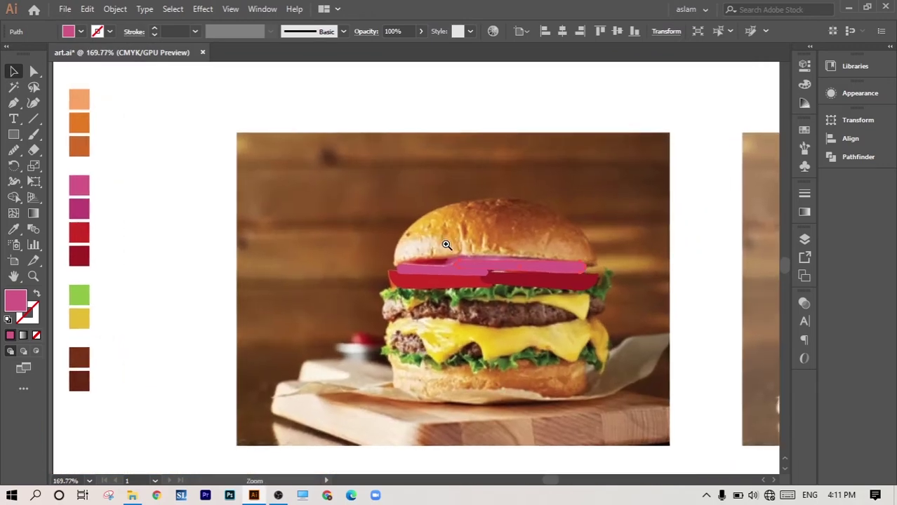
key(v)
click(427, 283)
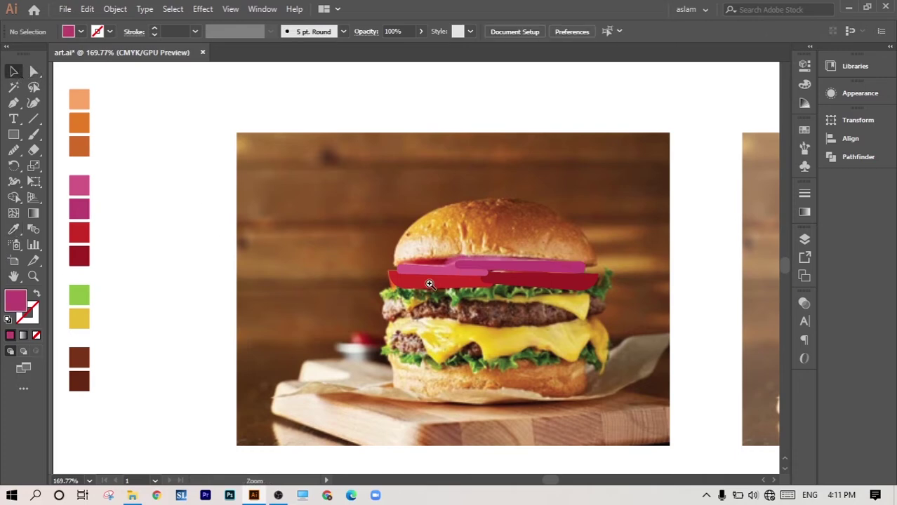
key(ctrl+alt+0)
Step: Move the onion and tomato slices onto the flat burger and nudge them into position
drag(351, 261, 657, 266)
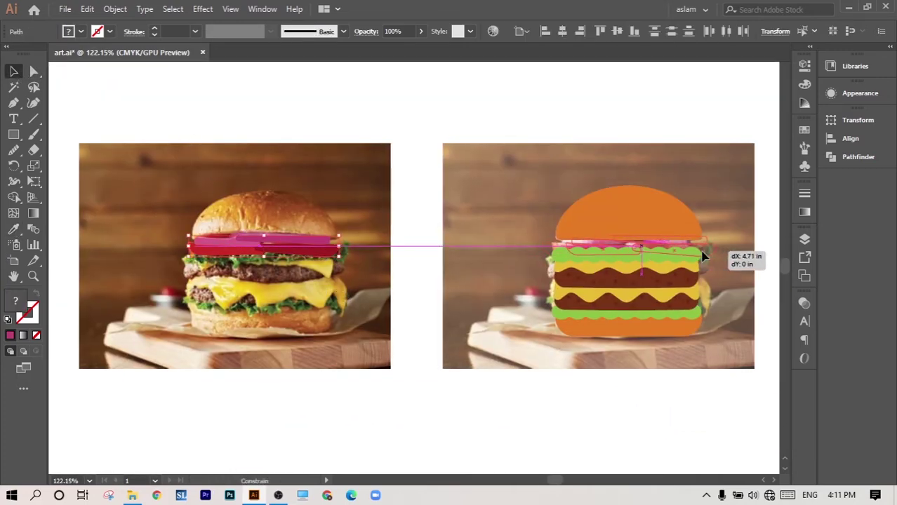
scroll(625, 291, up, 3)
scroll(625, 291, up, 2)
scroll(600, 286, down, 4)
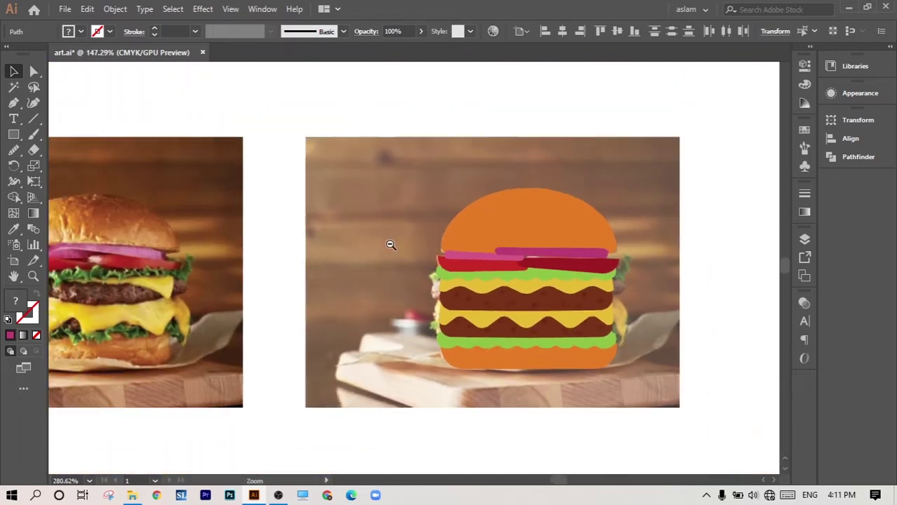
key(Down)
key(Down)
key(Down)
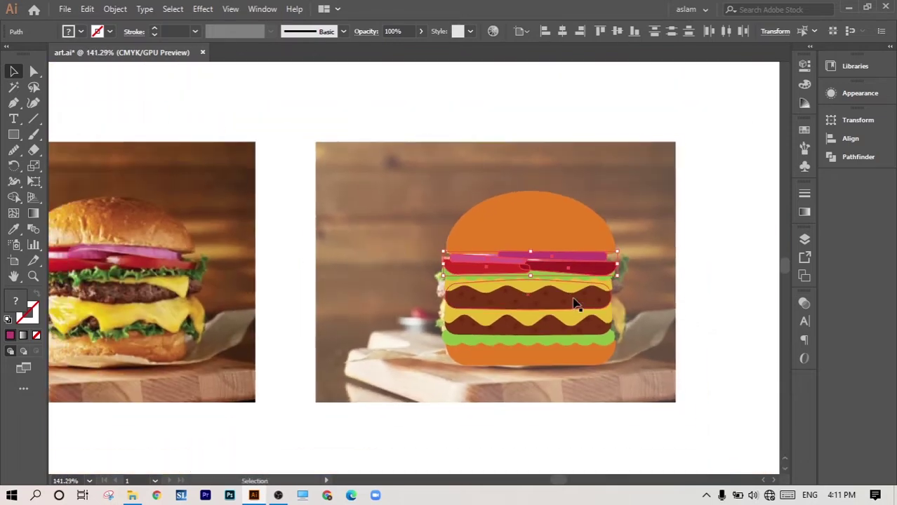
scroll(574, 303, up, 4)
scroll(631, 316, right, 3)
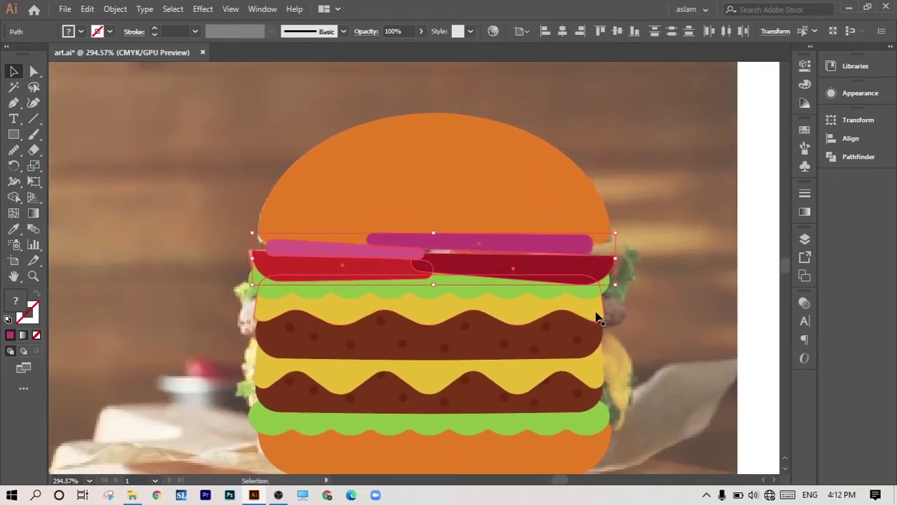
key(Up)
key(Left)
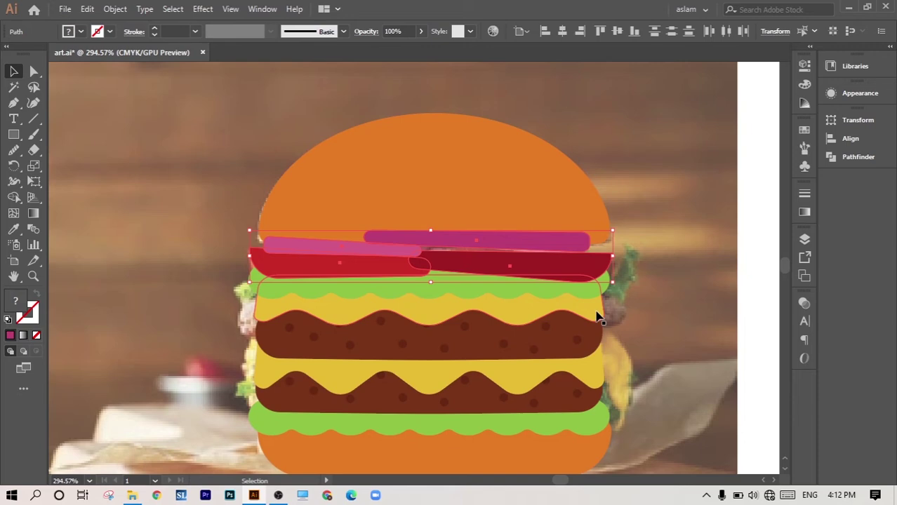
mouse_move(598, 317)
mouse_down()
mouse_move(372, 222)
mouse_move(519, 281)
mouse_up()
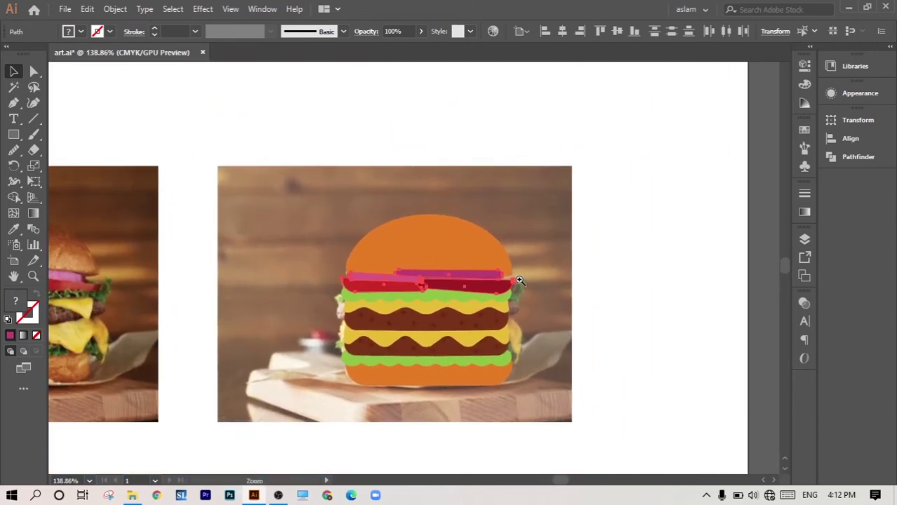
Step: Raise the top bun slightly and nudge the dark red tomato slice up
click(638, 297)
click(433, 266)
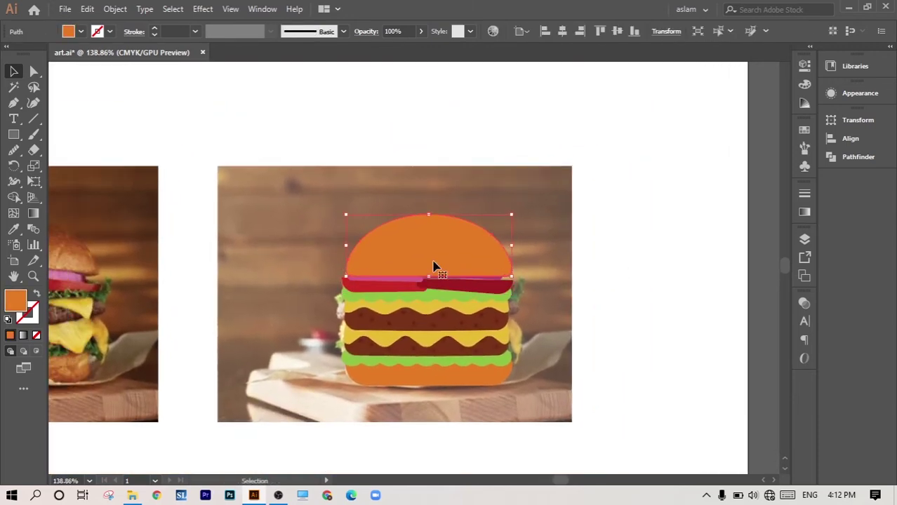
key(Up)
key(Up)
key(Up)
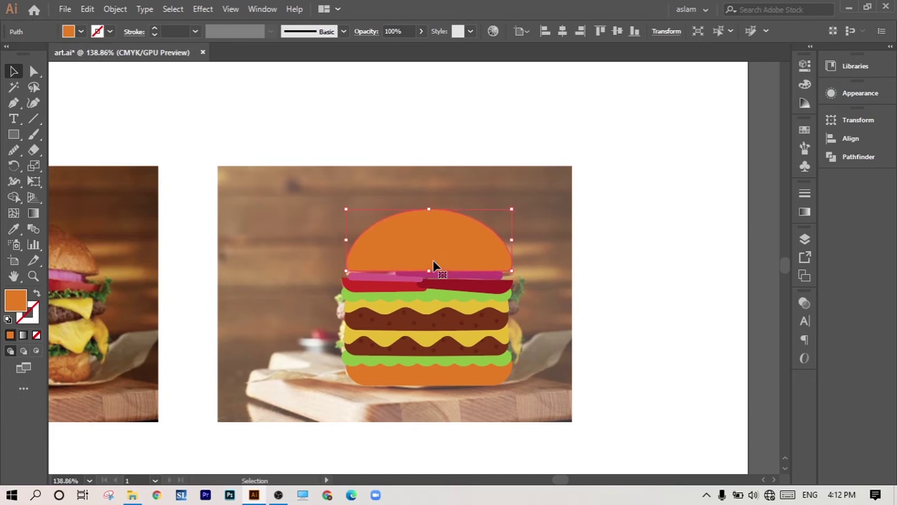
click(577, 341)
scroll(468, 290, up, 3)
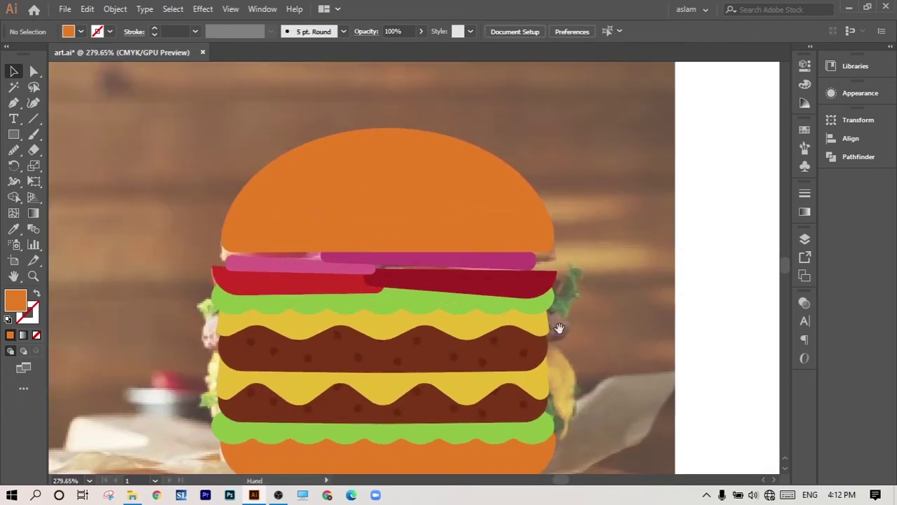
click(520, 292)
key(Up)
click(703, 326)
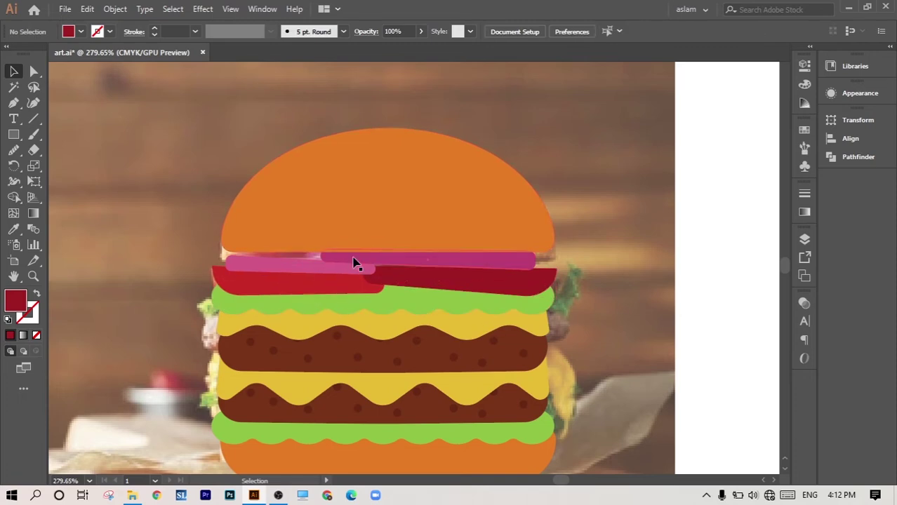
Step: Move the left pink onion slice slightly up and deselect
click(295, 269)
click(302, 260)
click(292, 271)
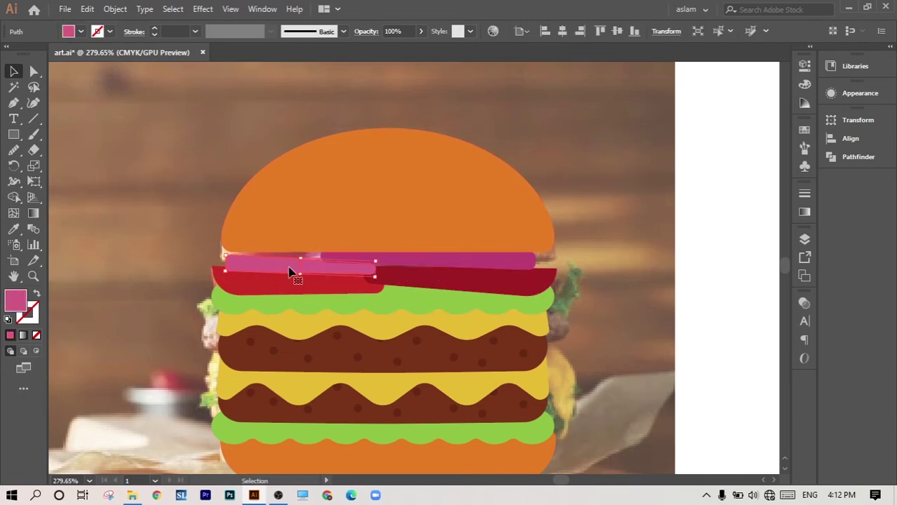
scroll(348, 284, up, 2)
drag(325, 263, 325, 256)
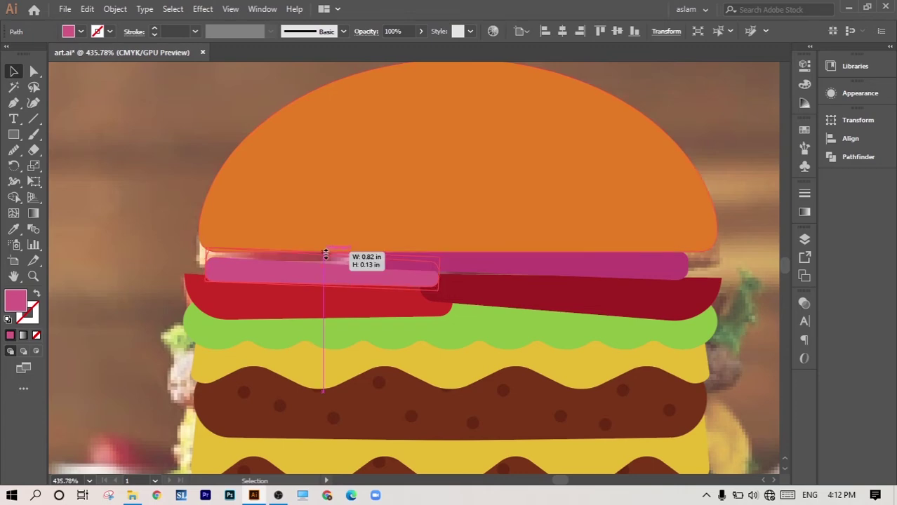
click(459, 224)
scroll(371, 184, down, 3)
scroll(502, 253, down, 2)
click(635, 291)
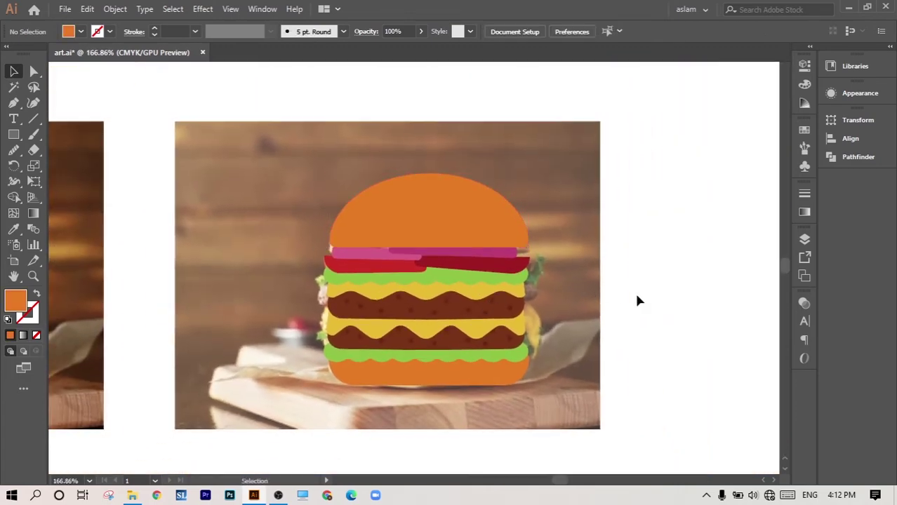
scroll(562, 296, down, 2)
Step: Marquee-select the whole flat burger illustration
drag(390, 233, 383, 214)
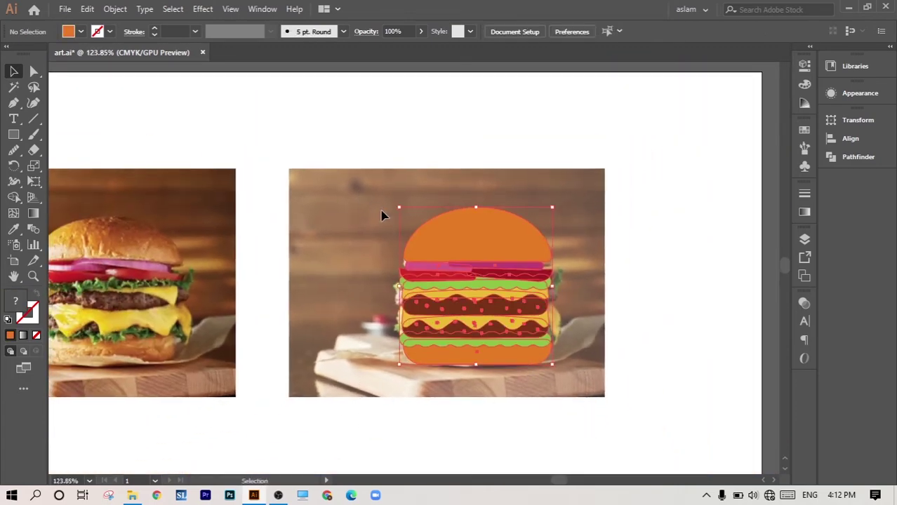
scroll(423, 266, down, 3)
scroll(463, 224, down, 2)
Step: Move the burger below the reference photos and zoom in on the tomato slices
drag(516, 183, 381, 318)
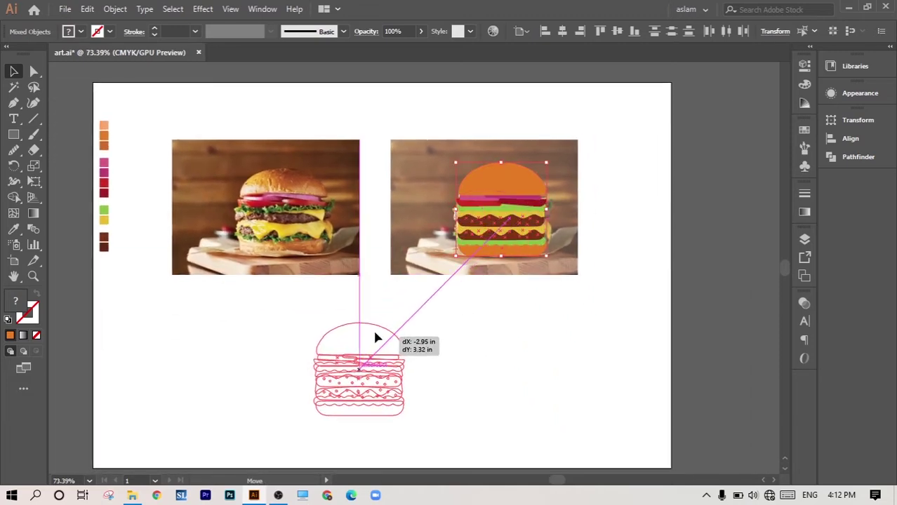
click(472, 354)
scroll(473, 357, up, 2)
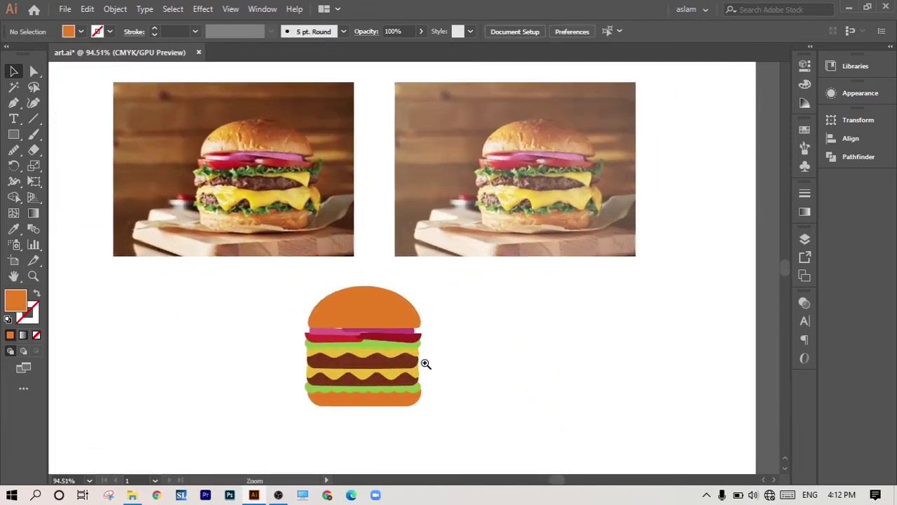
scroll(455, 373, up, 1)
scroll(441, 427, up, 2)
scroll(395, 308, up, 2)
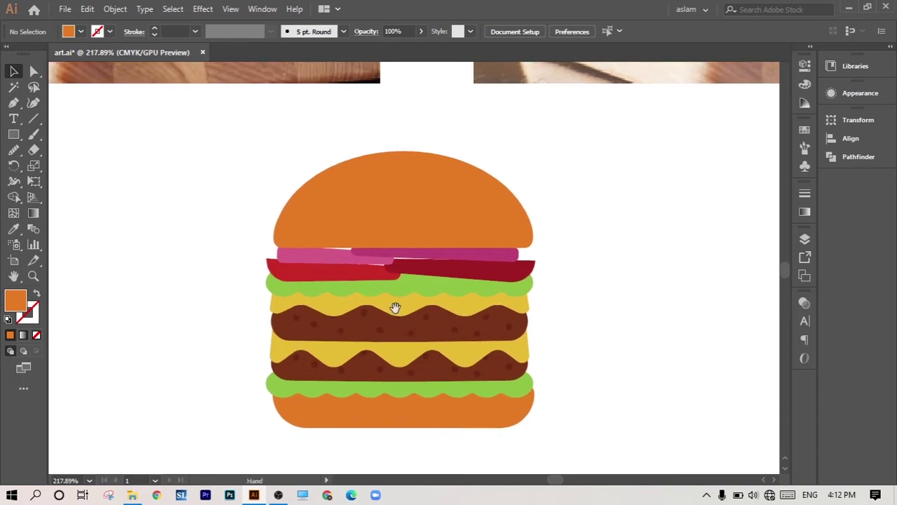
scroll(437, 279, up, 3)
click(435, 298)
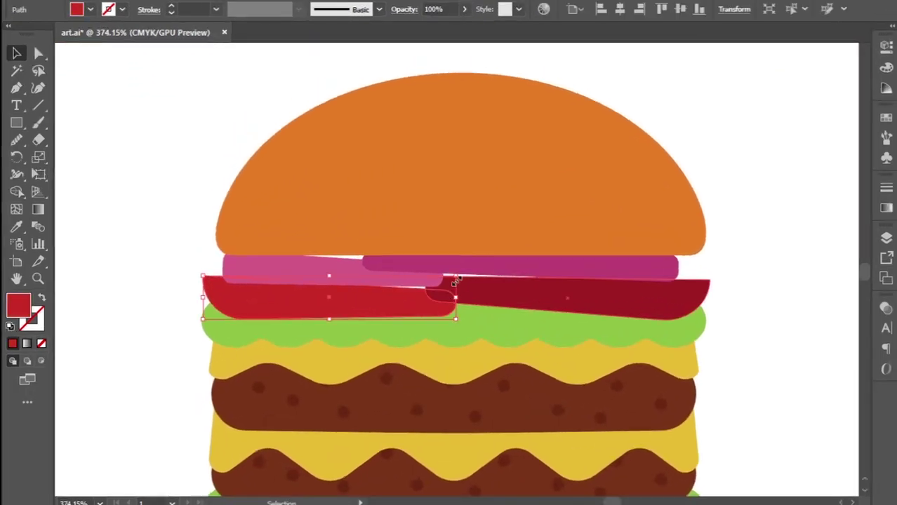
click(139, 244)
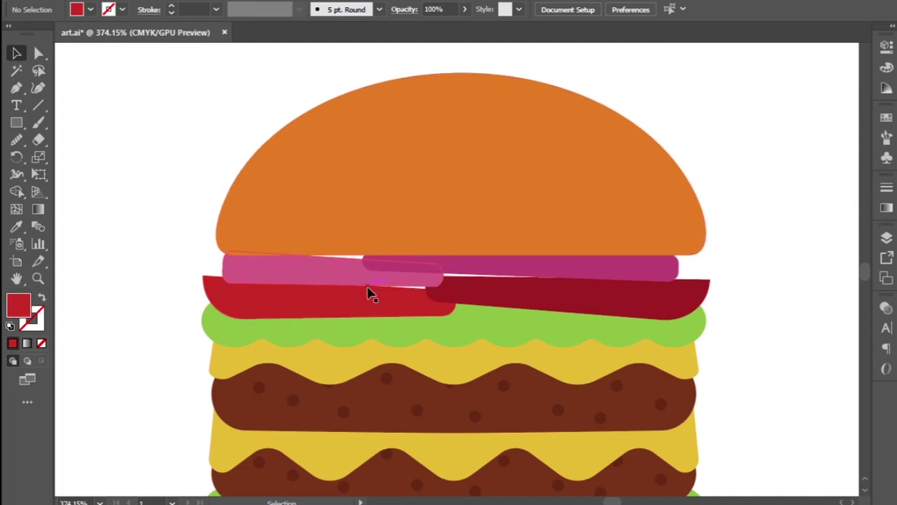
Step: Draw a new closed slice shape across the burger with the Pen tool
click(16, 88)
click(286, 243)
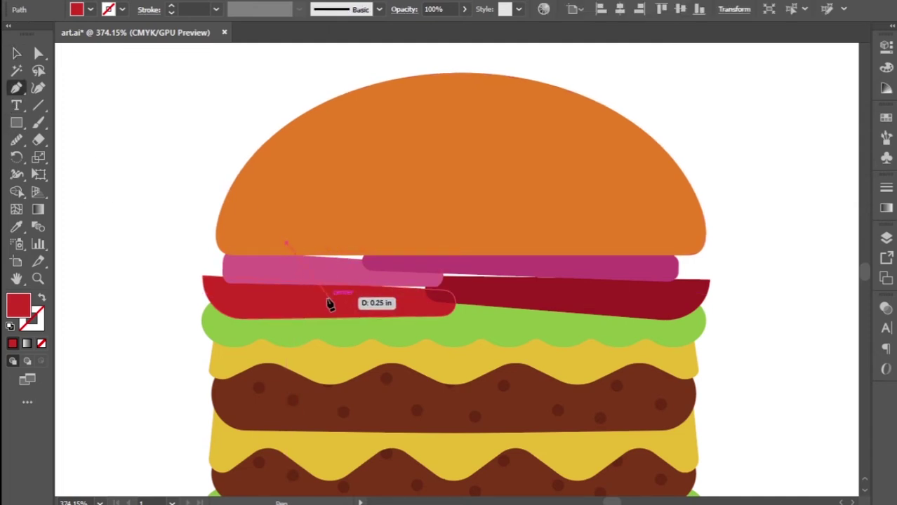
click(329, 299)
click(417, 304)
click(595, 290)
click(588, 244)
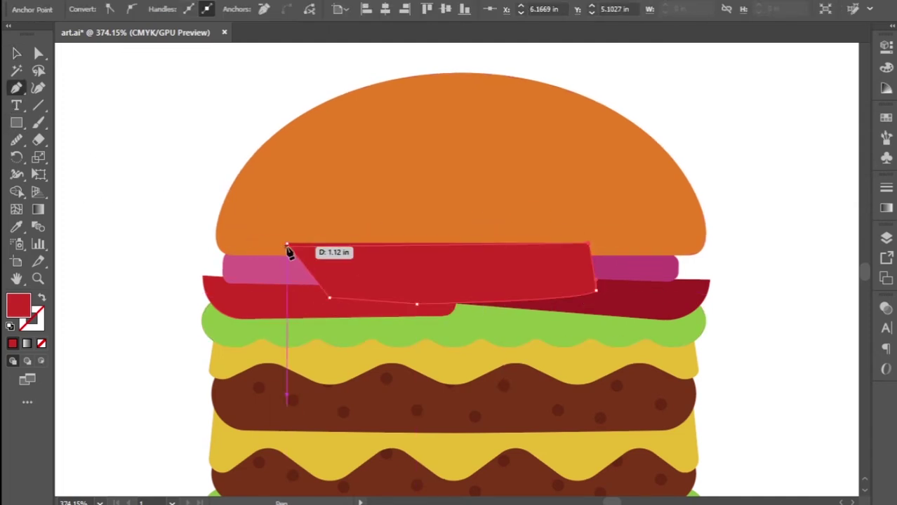
click(287, 246)
key(v)
Step: Send the new slice behind the onion and tomatoes and give it the pink onion colour
key(ctrl+shift+bracketleft)
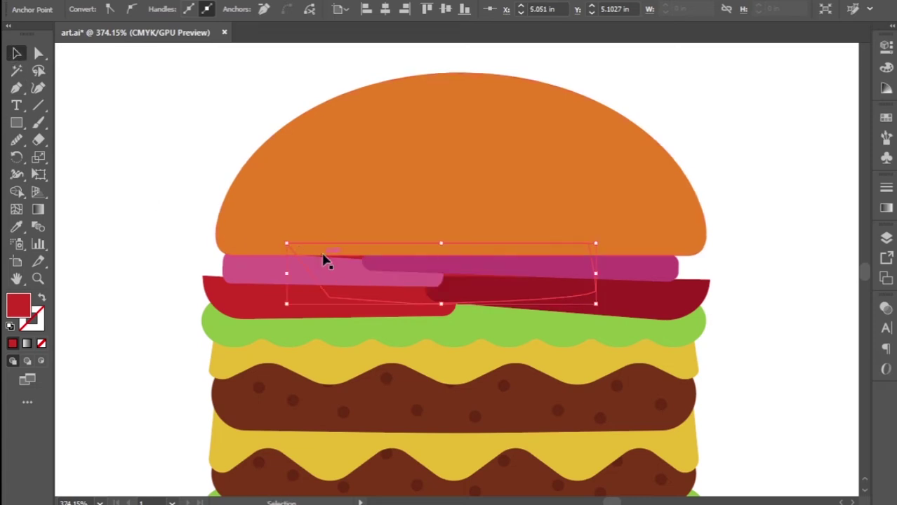
scroll(476, 252, down, 2)
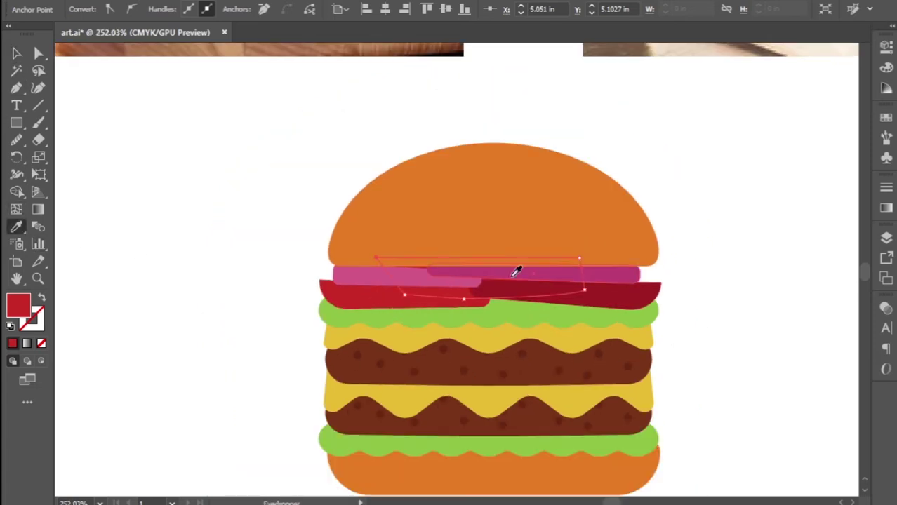
click(516, 271)
click(16, 53)
click(210, 211)
scroll(517, 207, down, 1)
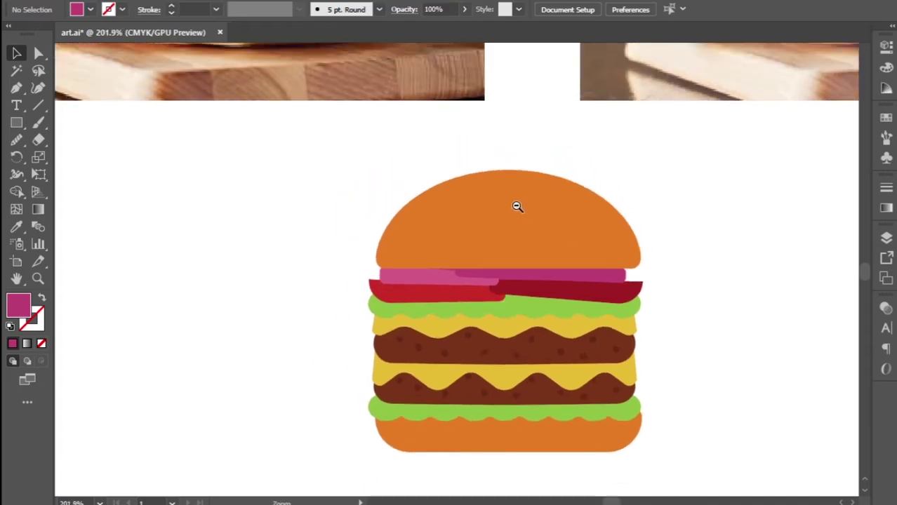
scroll(551, 334, down, 1)
scroll(545, 372, up, 1)
scroll(574, 309, up, 3)
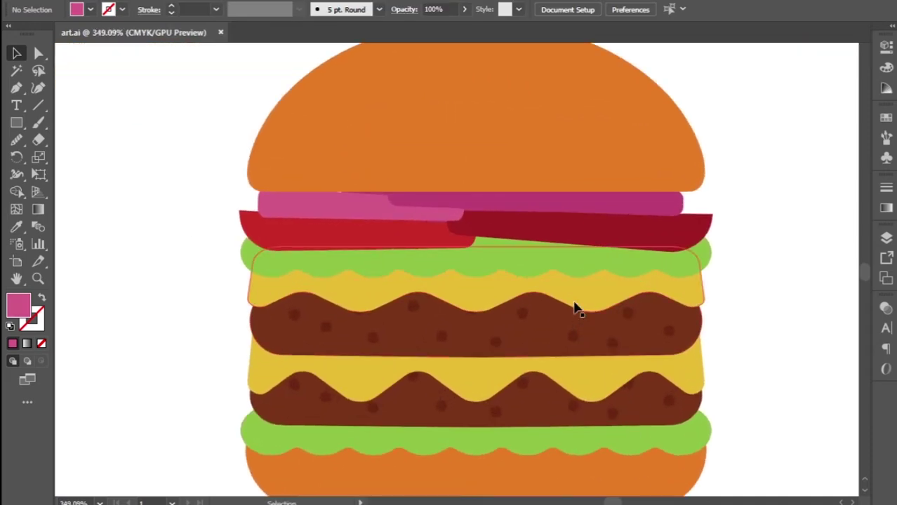
Step: Pull a wave of the upper cheese edge down into a drip and smooth it
drag(481, 314, 481, 305)
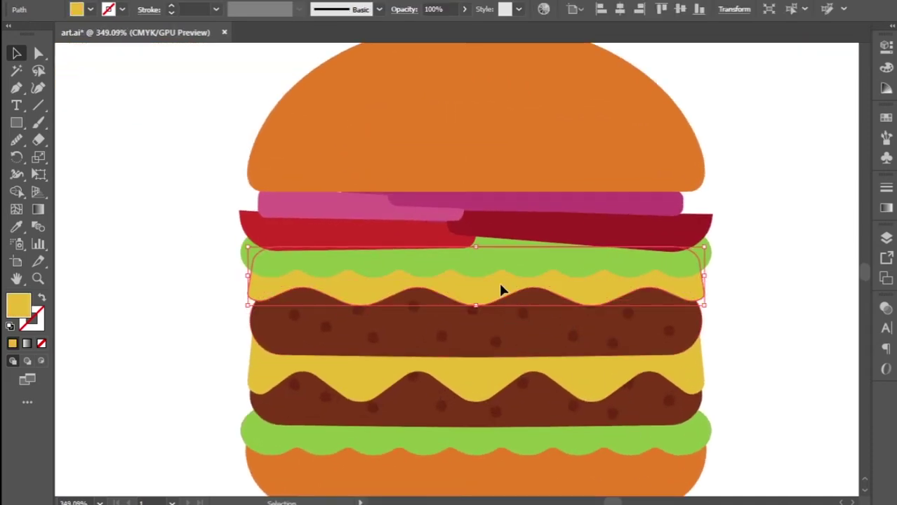
double_click(500, 289)
click(39, 53)
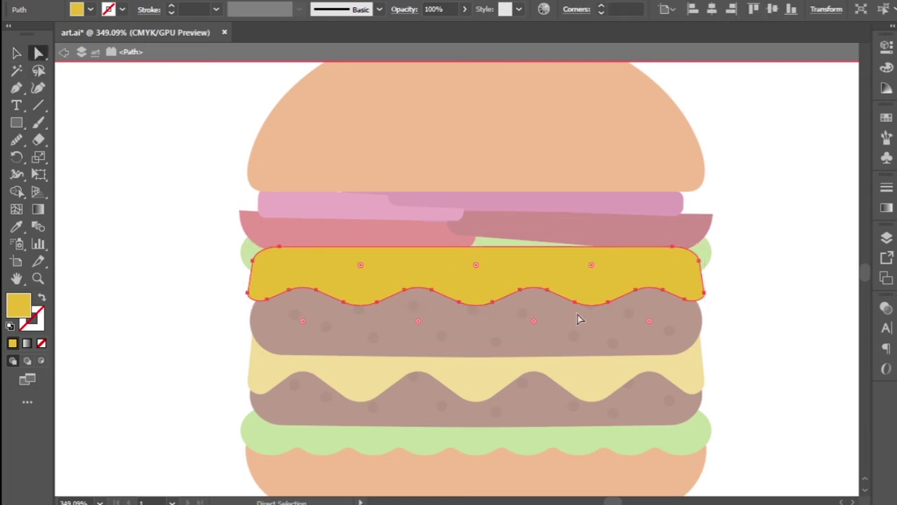
mouse_move(577, 296)
mouse_down()
mouse_move(601, 316)
mouse_move(608, 306)
mouse_move(601, 320)
mouse_up()
key(ctrl+z)
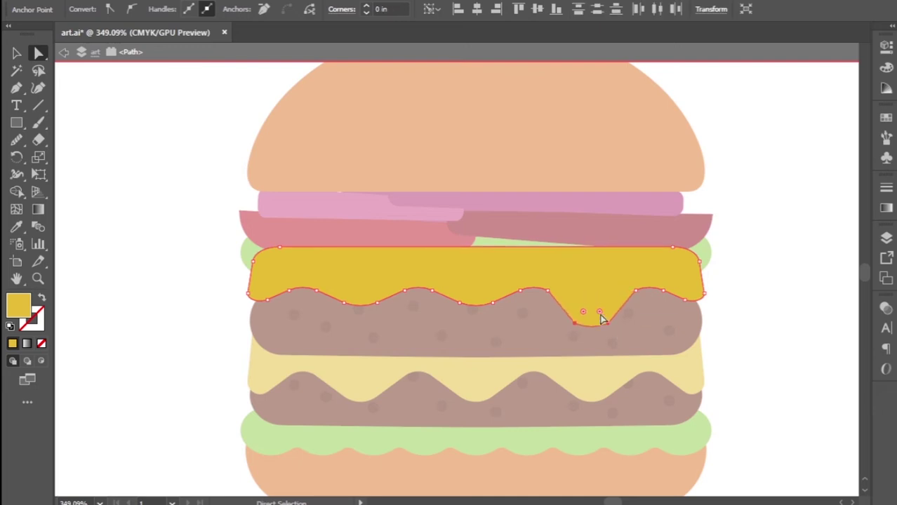
drag(492, 307, 463, 304)
click(16, 140)
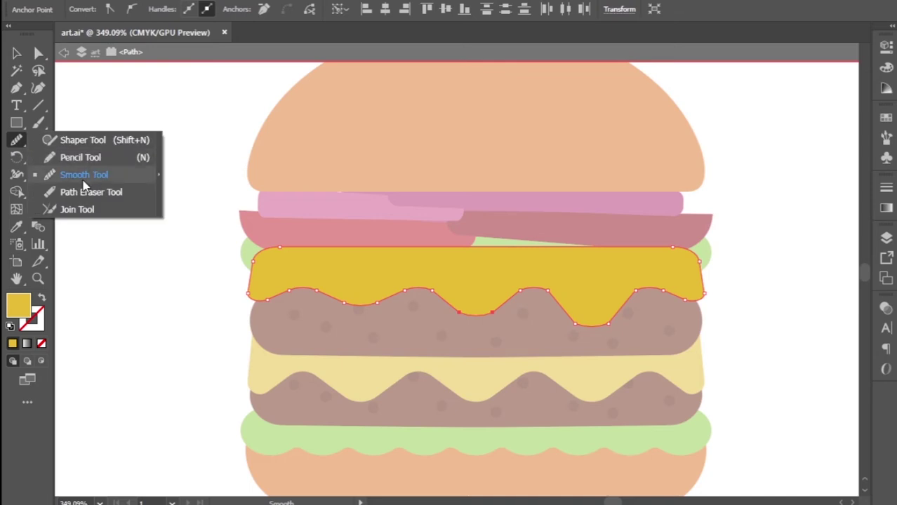
click(91, 172)
drag(435, 297, 584, 304)
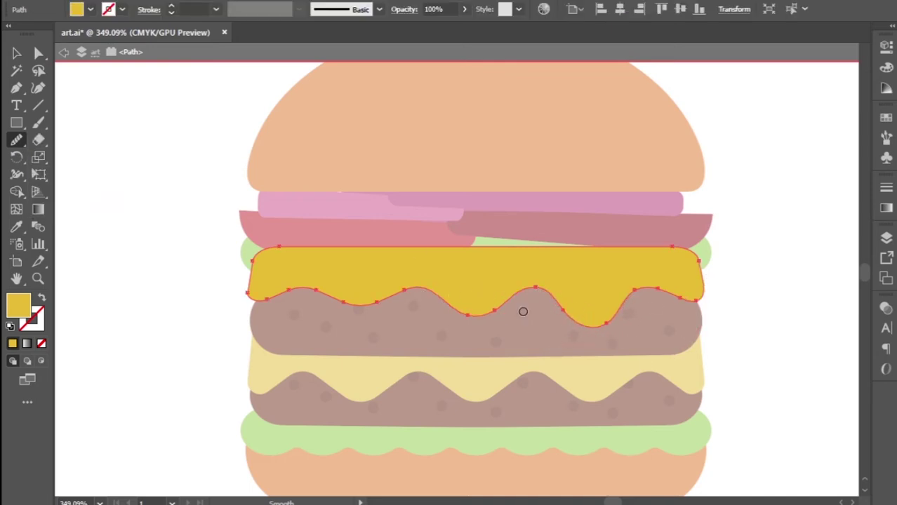
key(v)
double_click(106, 189)
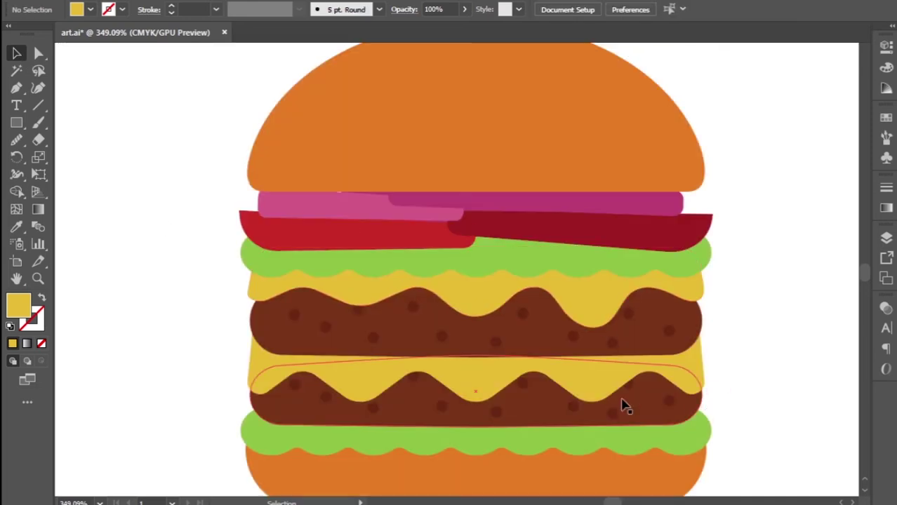
Step: Select the trough and right-end anchors on the lower cheese slice's wavy edge
double_click(479, 369)
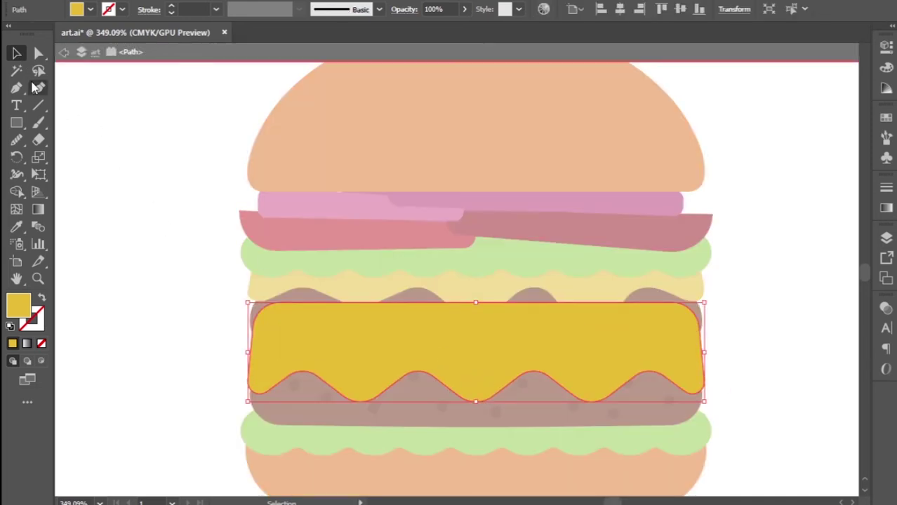
click(34, 55)
click(492, 397)
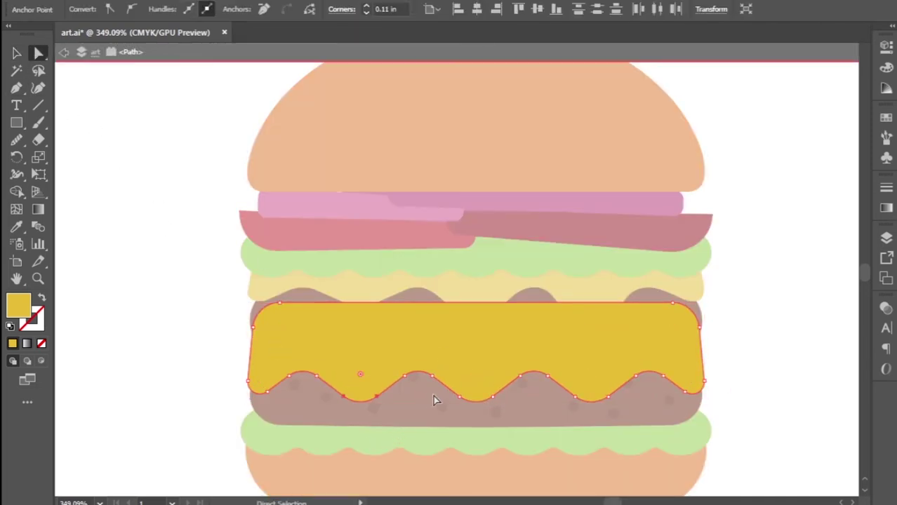
shift+click(458, 398)
click(575, 388)
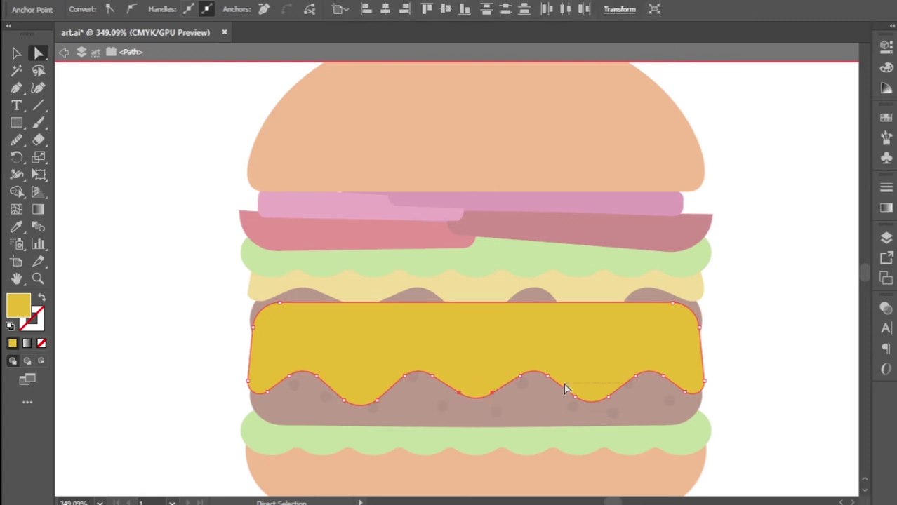
shift+click(608, 389)
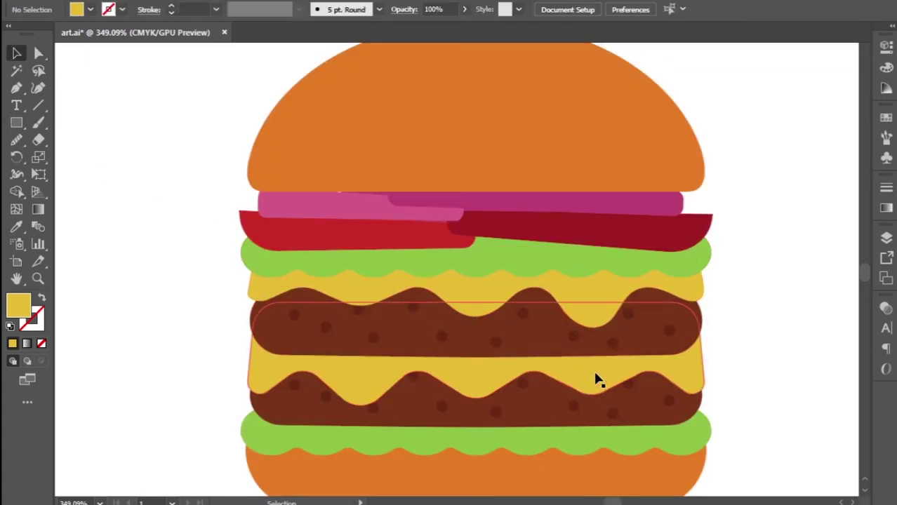
alt+click(517, 245)
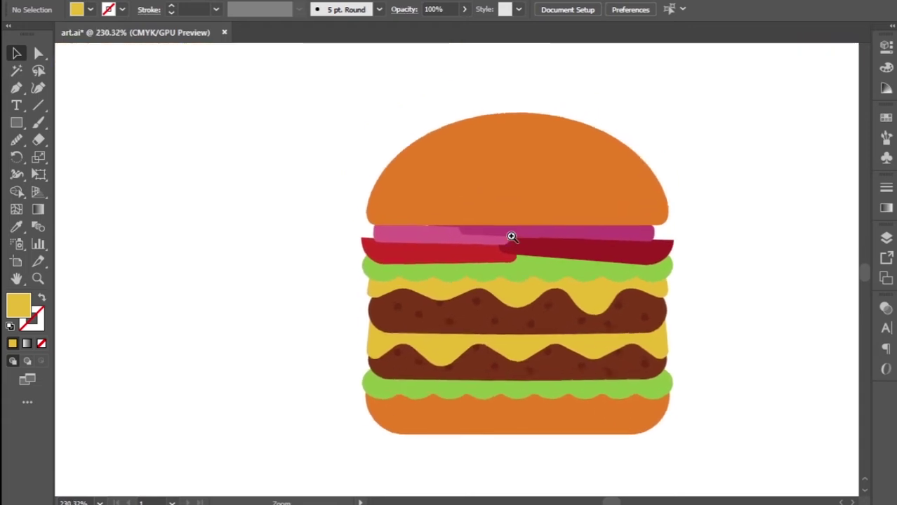
scroll(565, 360, up, 2)
scroll(562, 360, down, 2)
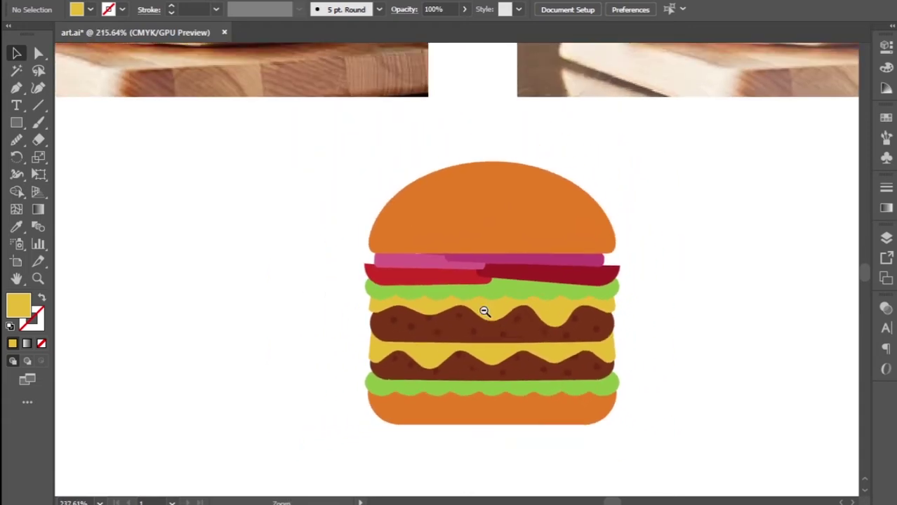
scroll(445, 292, up, 4)
click(562, 361)
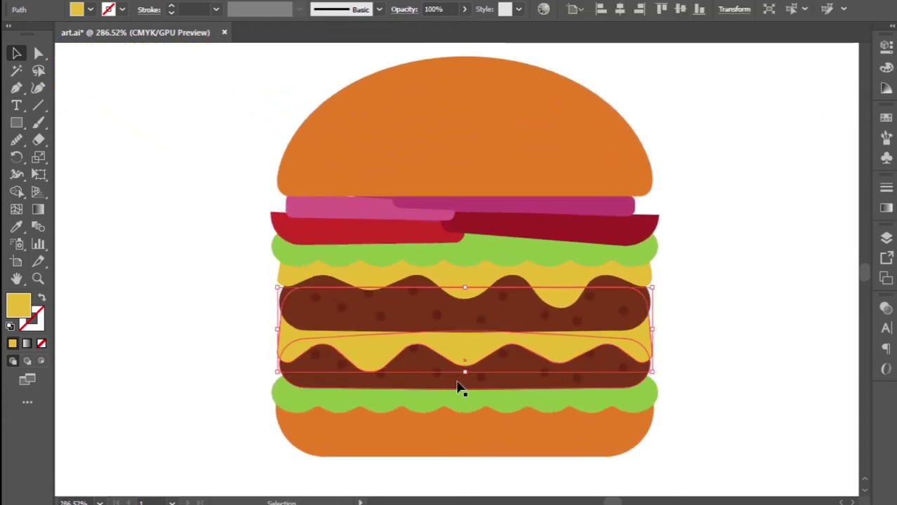
mouse_move(460, 386)
mouse_down()
mouse_move(466, 370)
mouse_move(484, 379)
mouse_up()
click(699, 355)
scroll(626, 335, down, 3)
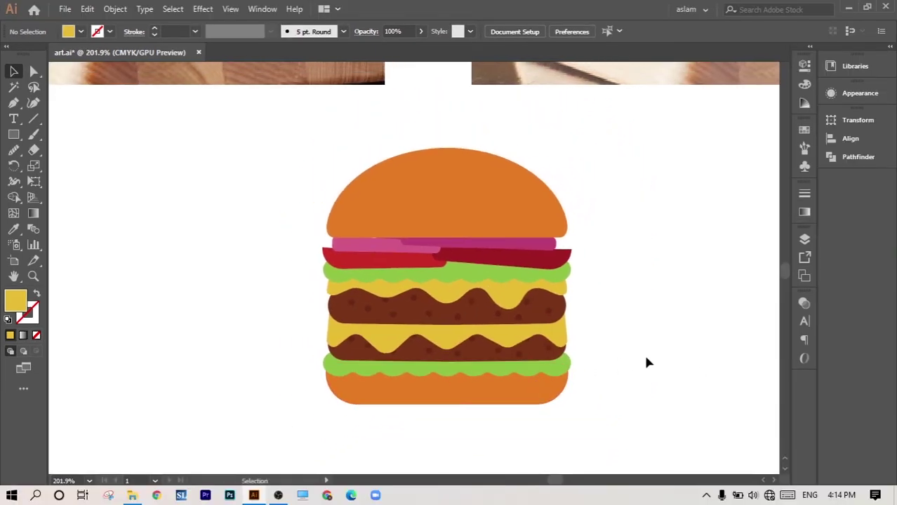
scroll(523, 404, down, 5)
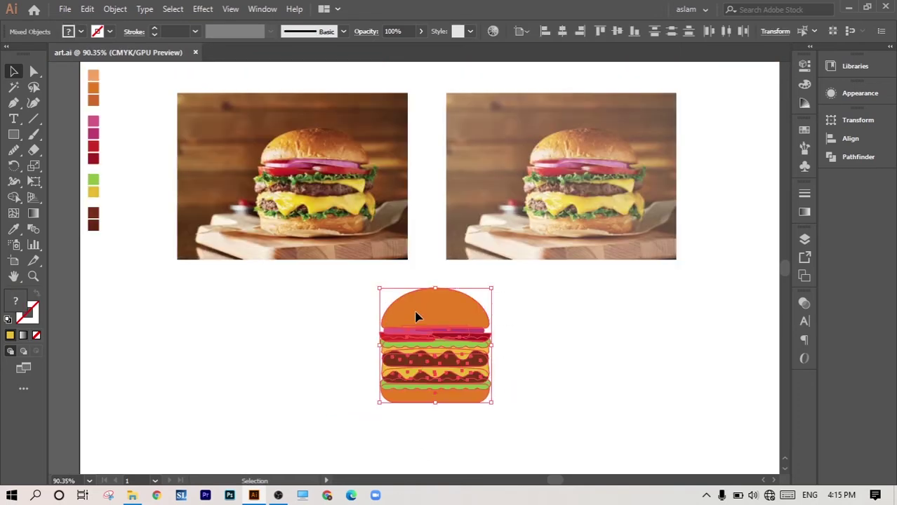
Step: Duplicate the burger to the right of the original and ungroup the copy
drag(435, 313, 578, 309)
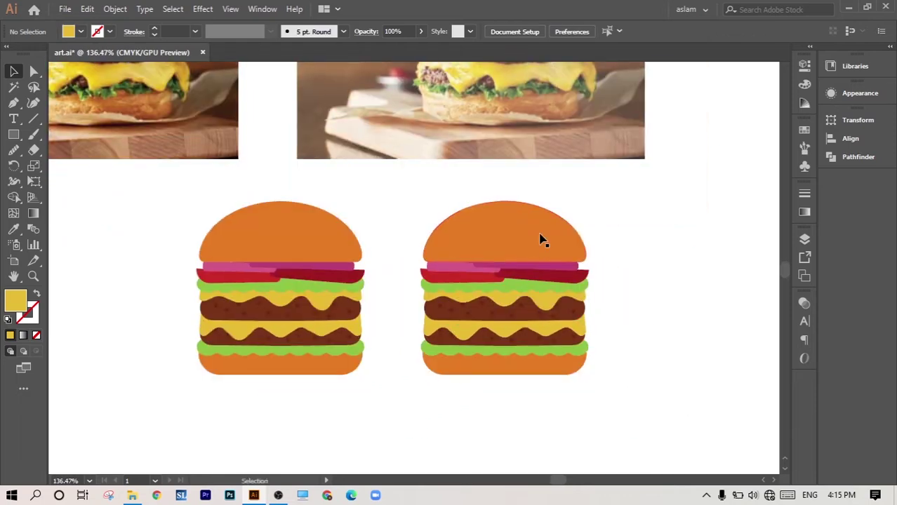
right_click(540, 241)
click(580, 341)
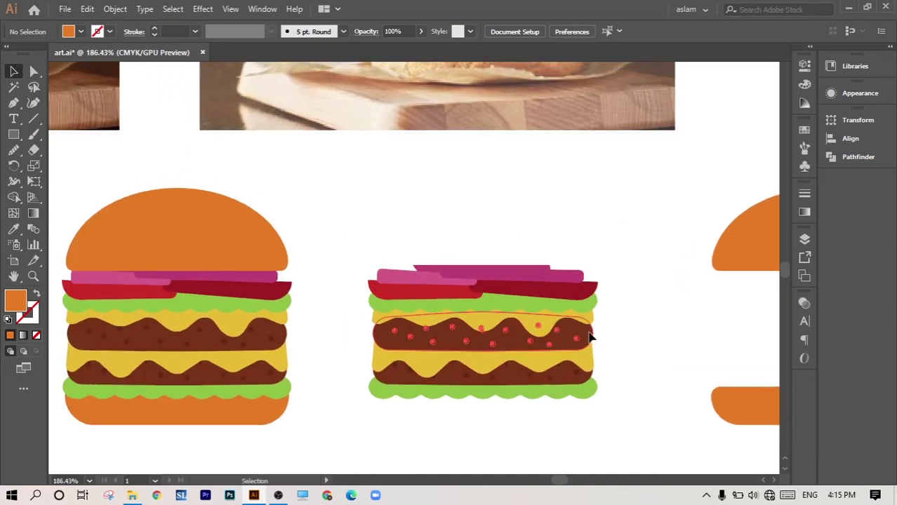
Step: Ungroup the patty group in the copied burger
click(592, 337)
right_click(592, 338)
click(640, 230)
right_click(577, 364)
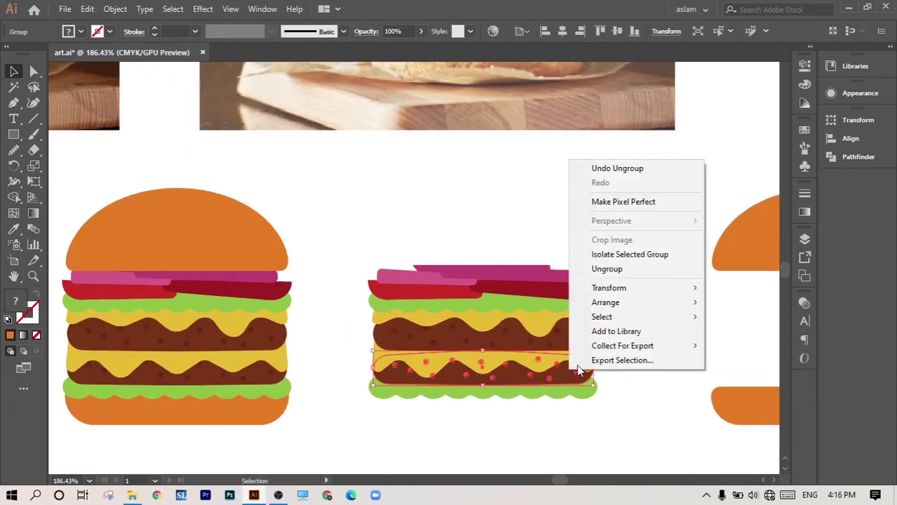
key(Escape)
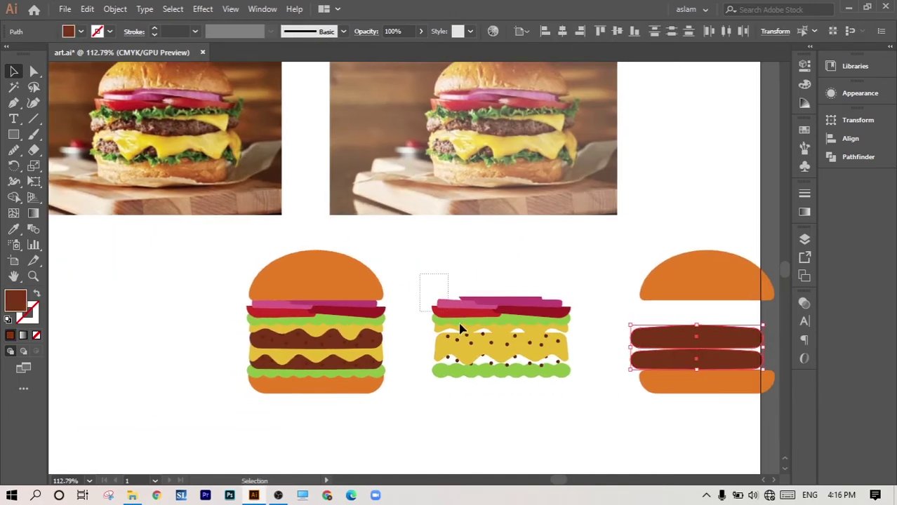
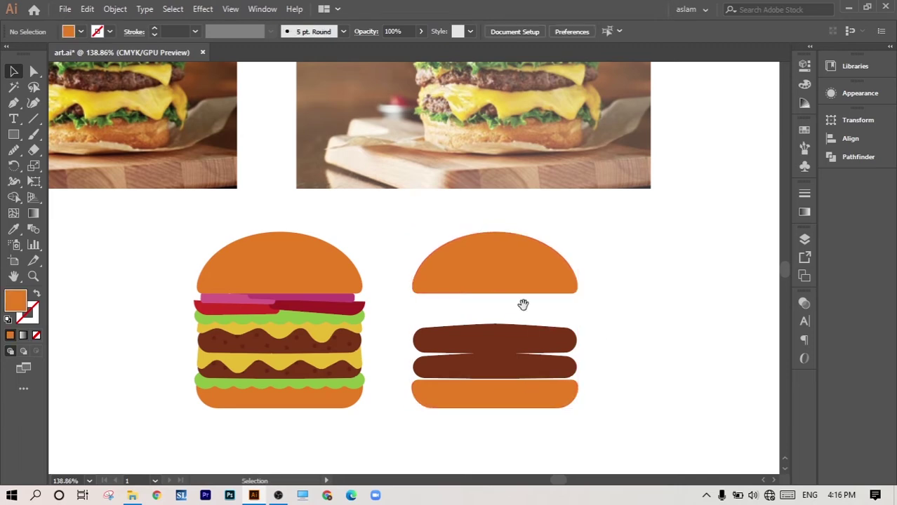
Step: Duplicate the separated bun and patties and turn the copy into dark brown, unfilled outlines
scroll(523, 303, up, 1)
drag(519, 246, 536, 248)
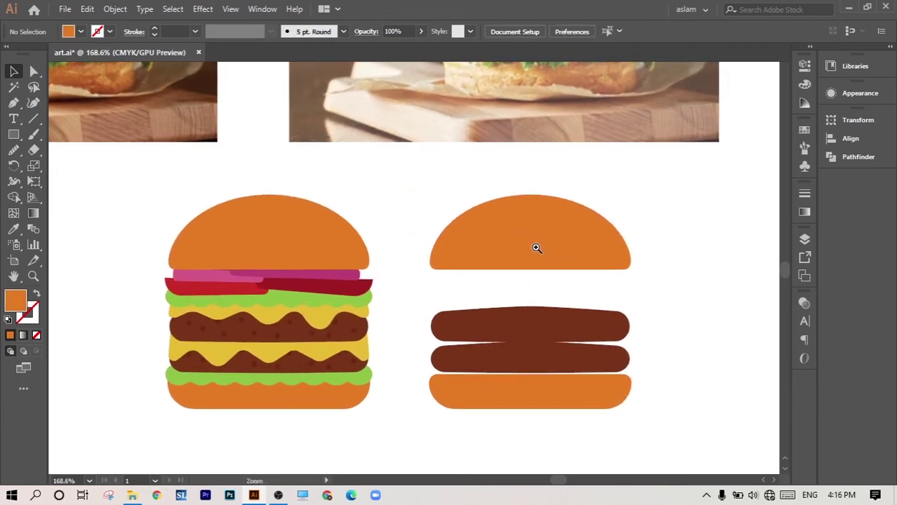
drag(350, 170, 591, 386)
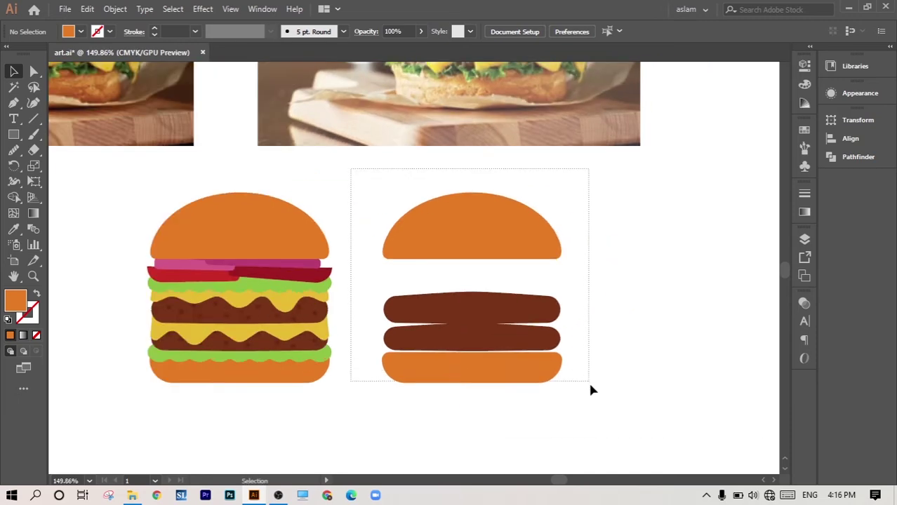
drag(467, 217, 528, 219)
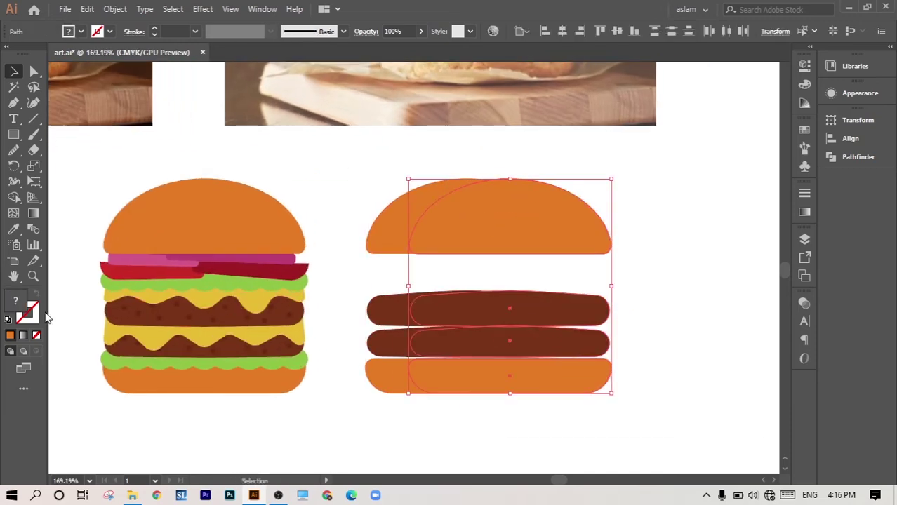
double_click(32, 306)
click(639, 357)
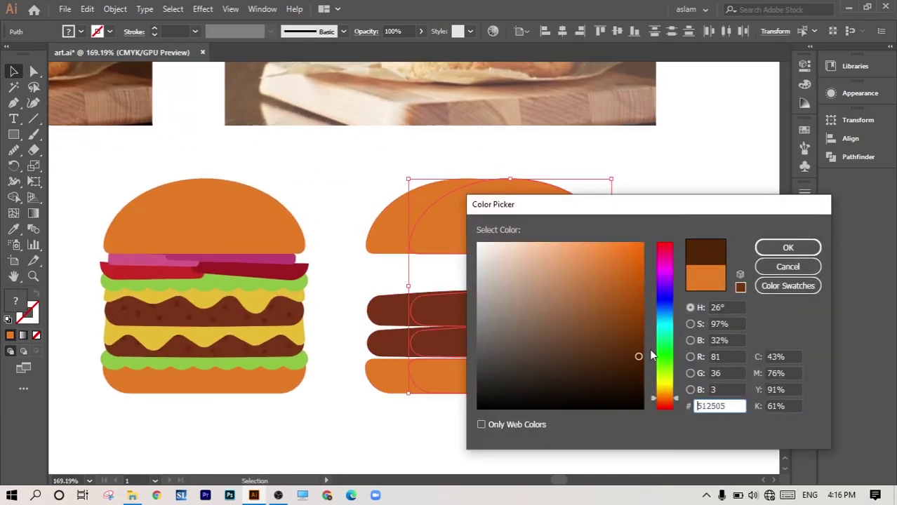
click(773, 247)
click(37, 294)
Step: Nudge the brown outline copy slightly up and left over the original shapes
key(shift+Left)
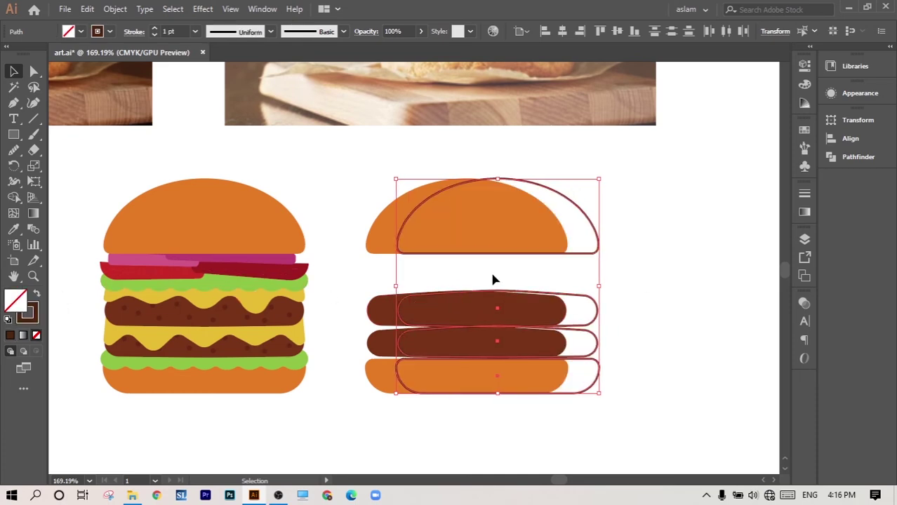
key(shift+Left)
key(shift+Left)
key(shift+Left)
key(shift+Left)
key(Up)
key(Up)
key(Up)
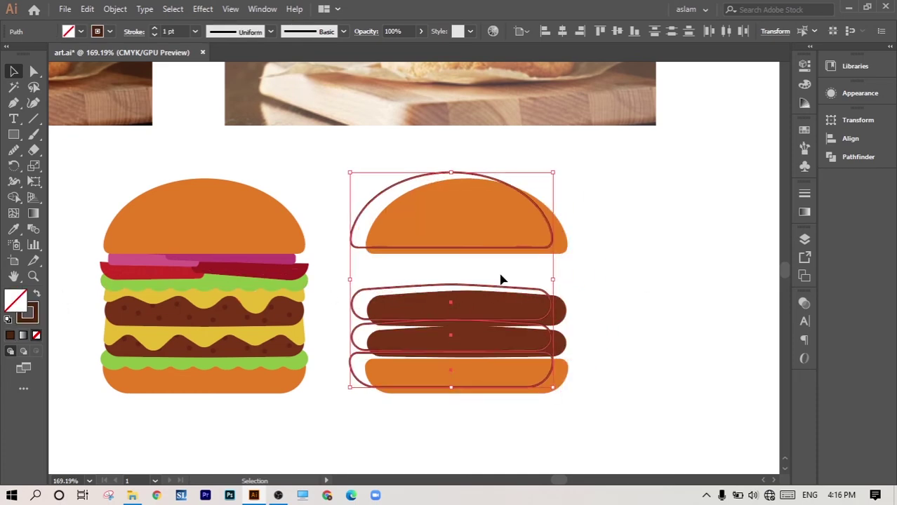
key(Up)
key(Up)
key(Up)
key(Up)
key(Down)
key(Up)
key(Right)
key(Left)
key(Left)
key(Left)
key(Left)
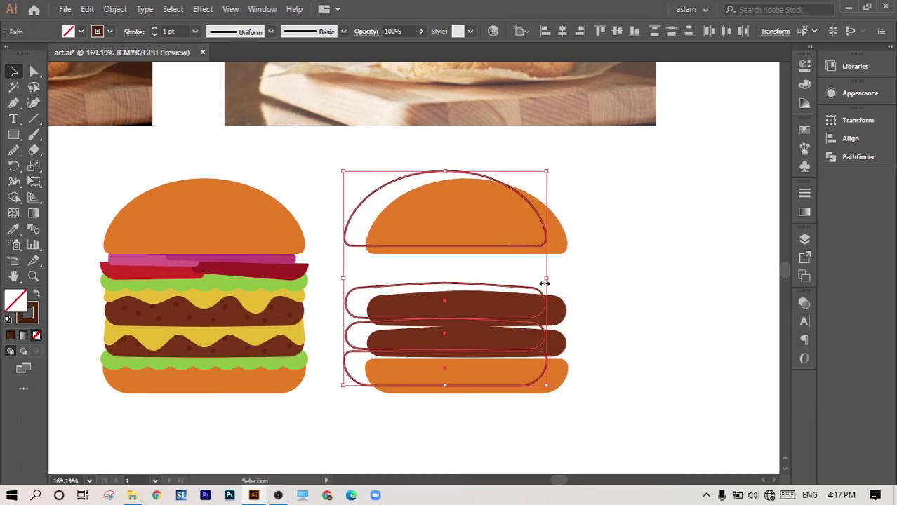
key(Left)
click(606, 280)
click(531, 248)
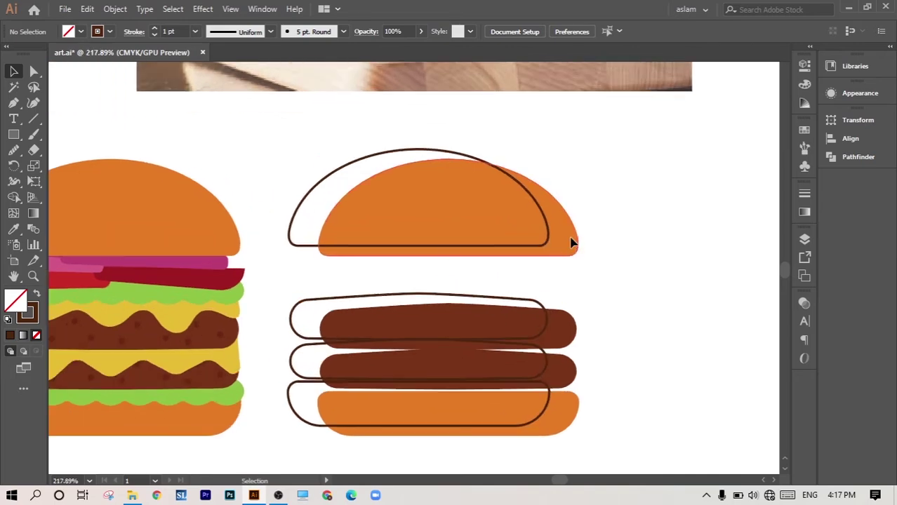
Step: Trim the top bun with Shape Builder, removing the area inside its outline
click(411, 160)
drag(301, 147, 574, 249)
click(14, 198)
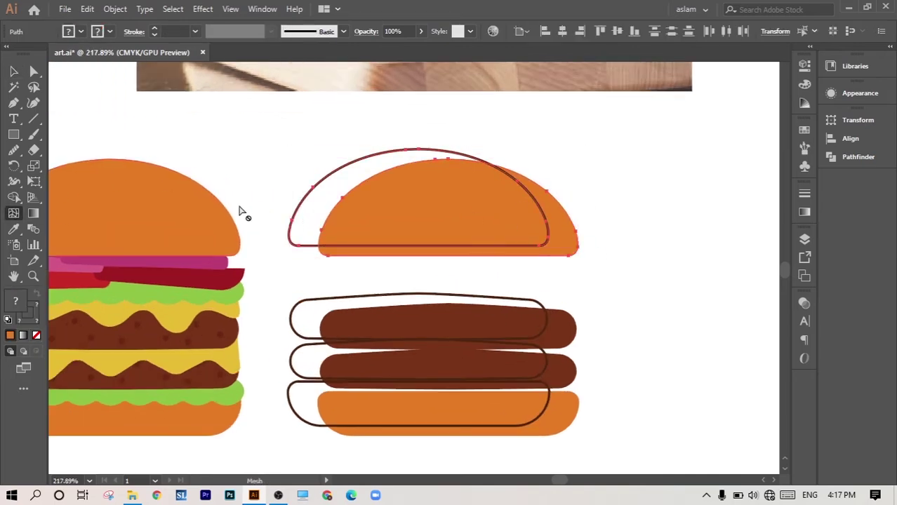
drag(340, 140, 444, 207)
key(v)
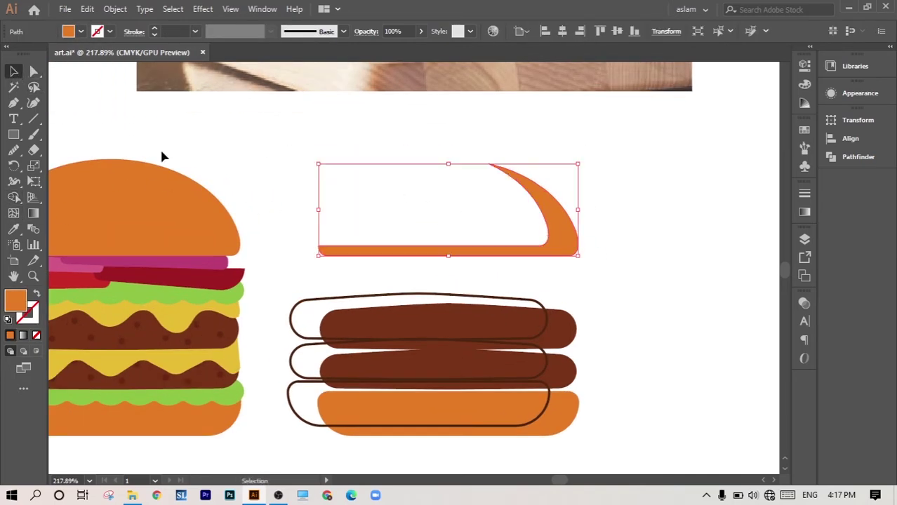
Step: Cut the outline region out of the top patty, undoing an accidental move
click(162, 154)
click(575, 321)
shift+click(574, 322)
click(13, 197)
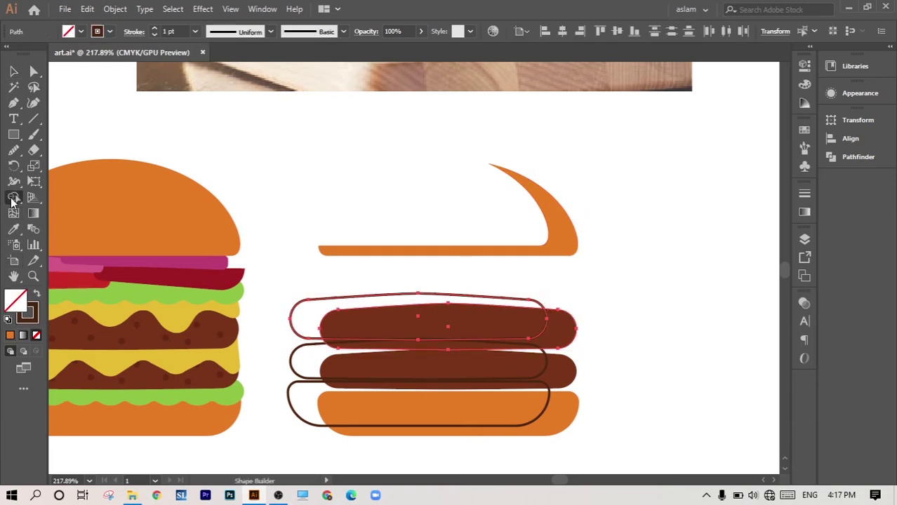
click(422, 302)
key(v)
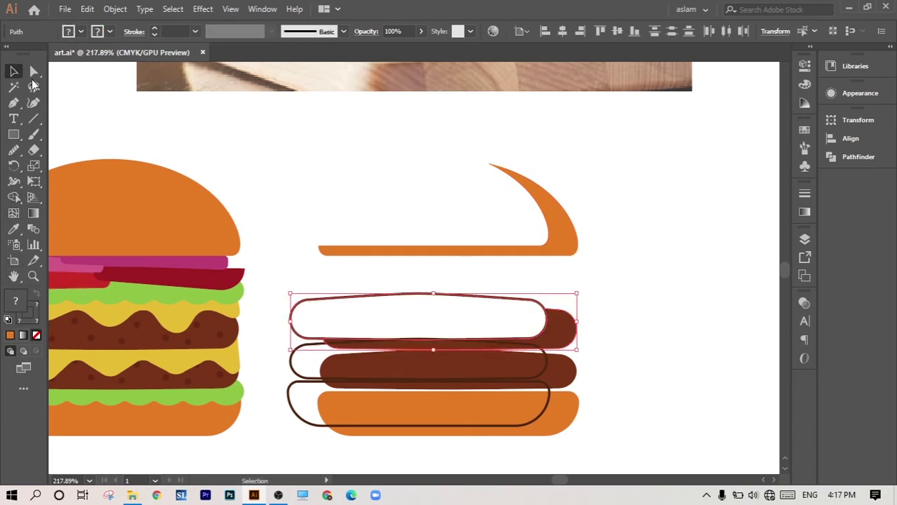
click(604, 365)
mouse_move(547, 358)
mouse_down()
mouse_move(534, 335)
mouse_move(514, 332)
mouse_move(892, 334)
mouse_up()
key(ctrl+z)
click(515, 330)
Step: Cut the outline region out of the middle patty and move the brown strip back into place
drag(483, 295, 567, 379)
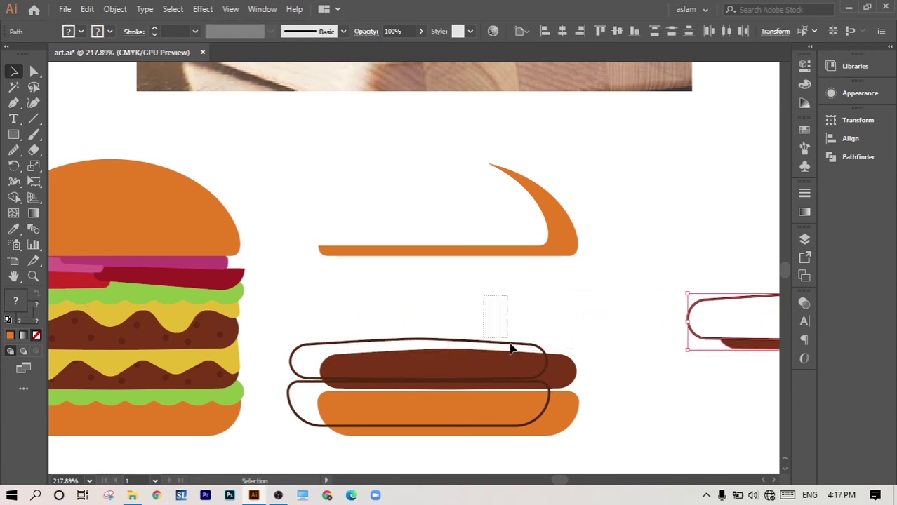
click(13, 197)
alt+click(435, 351)
click(13, 72)
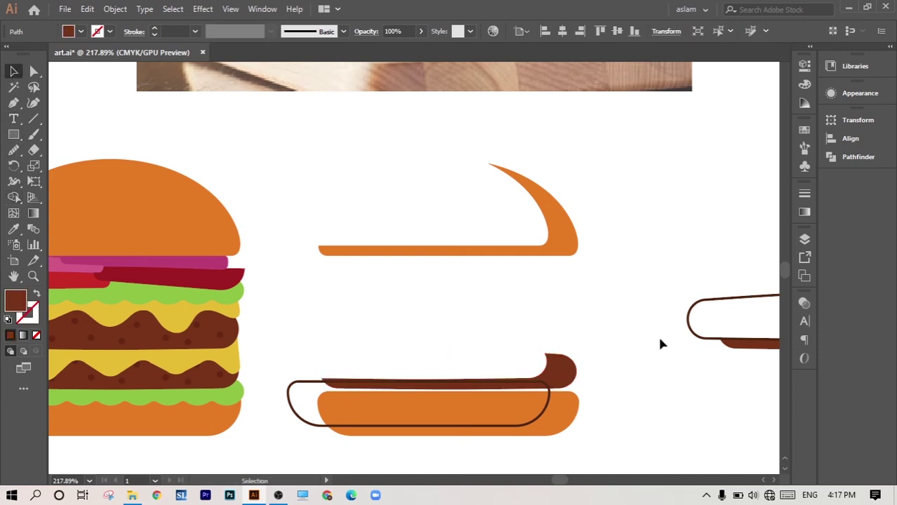
click(697, 337)
click(735, 344)
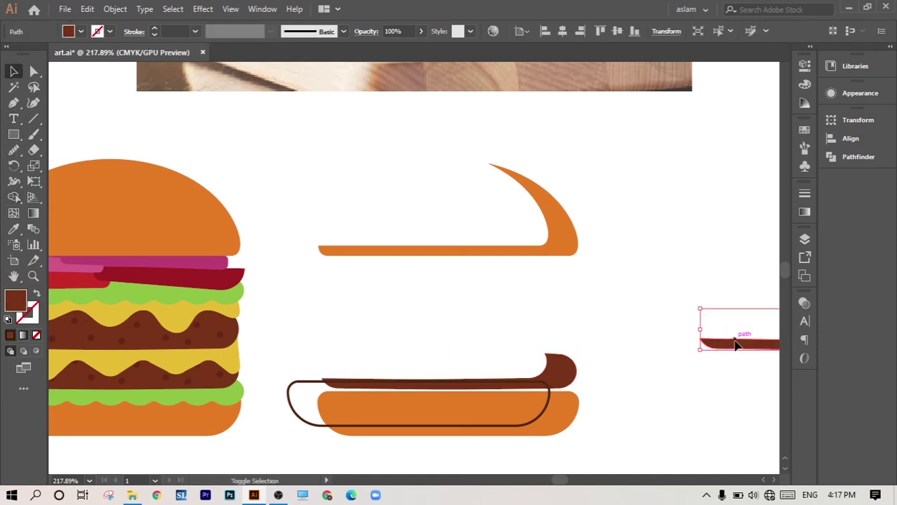
drag(735, 344, 357, 344)
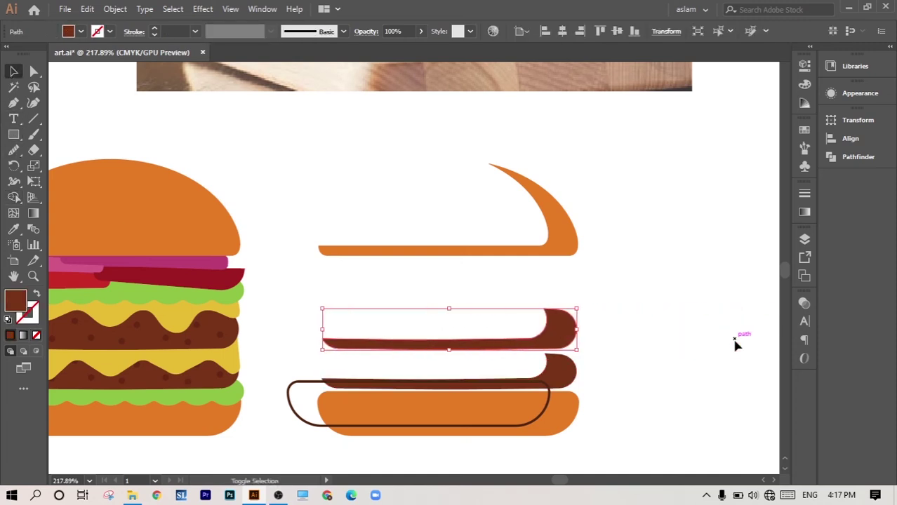
Step: Remove the inner region from the bottom bun, leaving a thin curved strip
click(551, 394)
shift+click(566, 407)
click(17, 202)
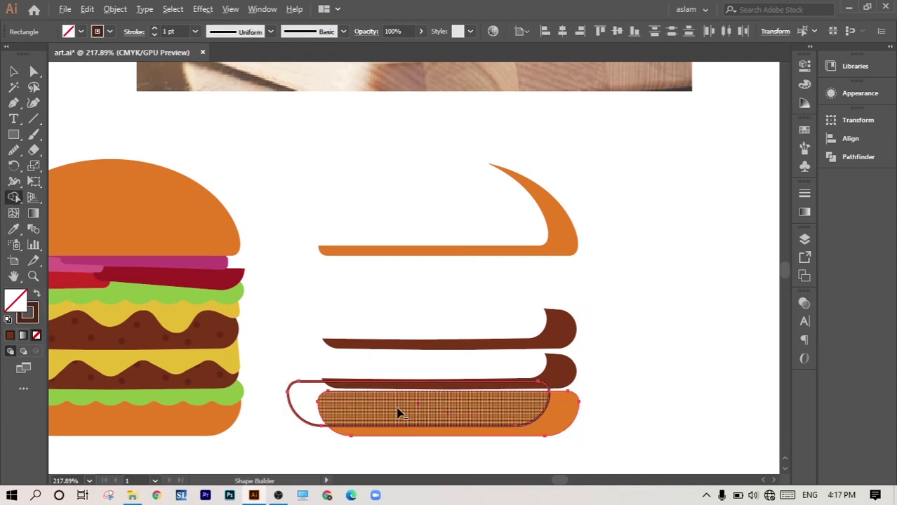
drag(400, 410, 296, 416)
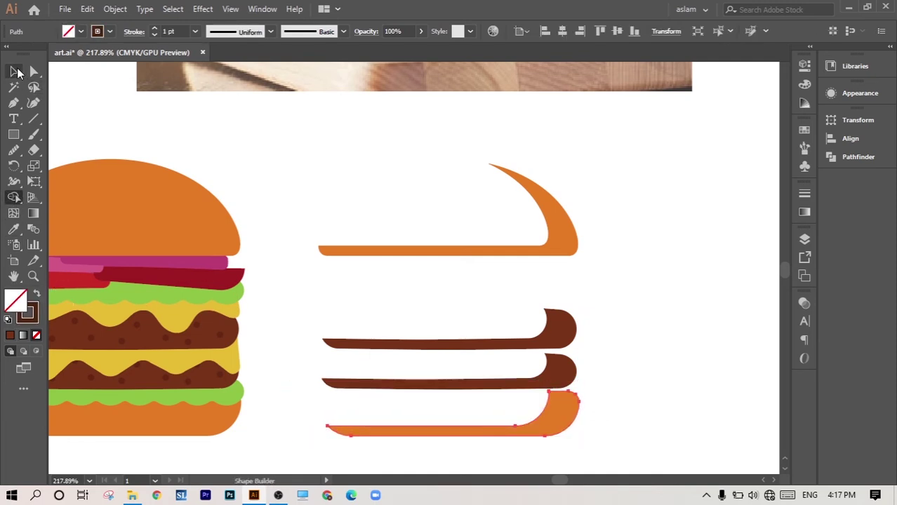
click(15, 71)
click(435, 227)
scroll(541, 250, down, 2)
Step: Refill the top and bottom bun strips with a darker orange sampled by Eyedropper
drag(590, 374, 636, 406)
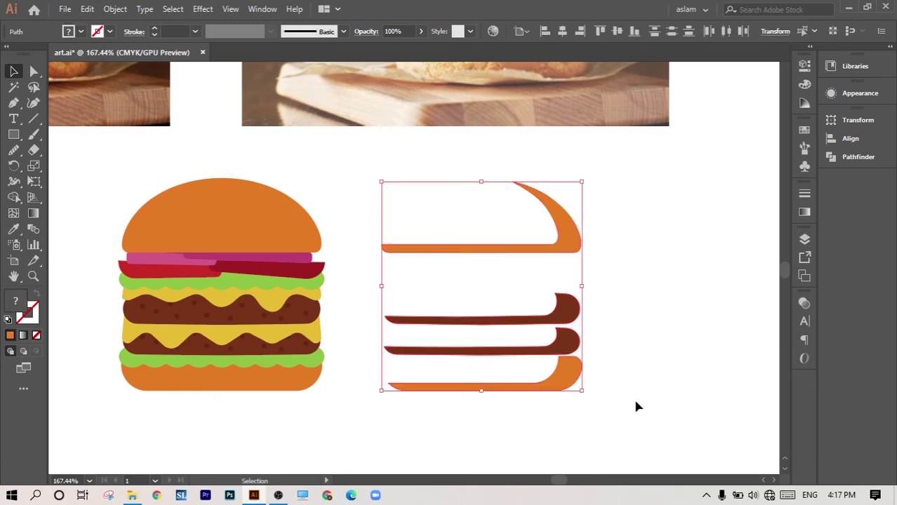
click(608, 387)
click(562, 247)
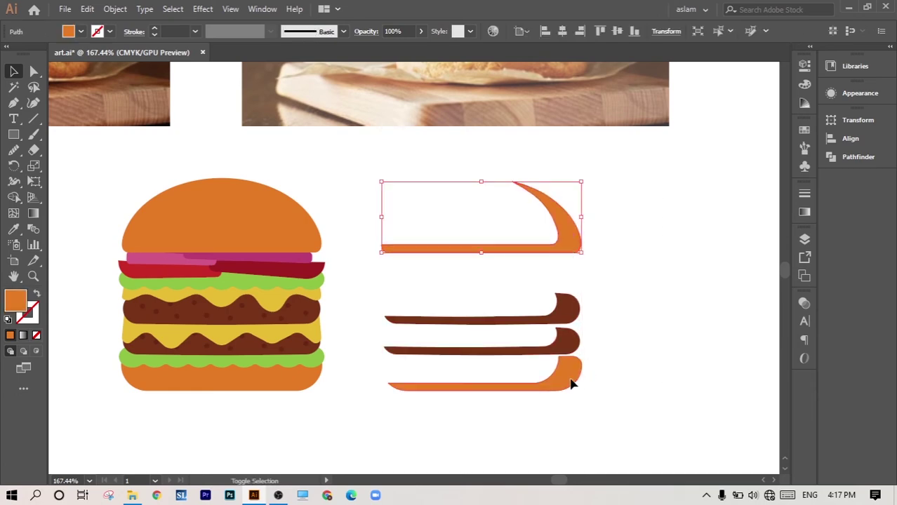
shift+click(571, 381)
scroll(533, 240, down, 2)
scroll(477, 217, down, 1)
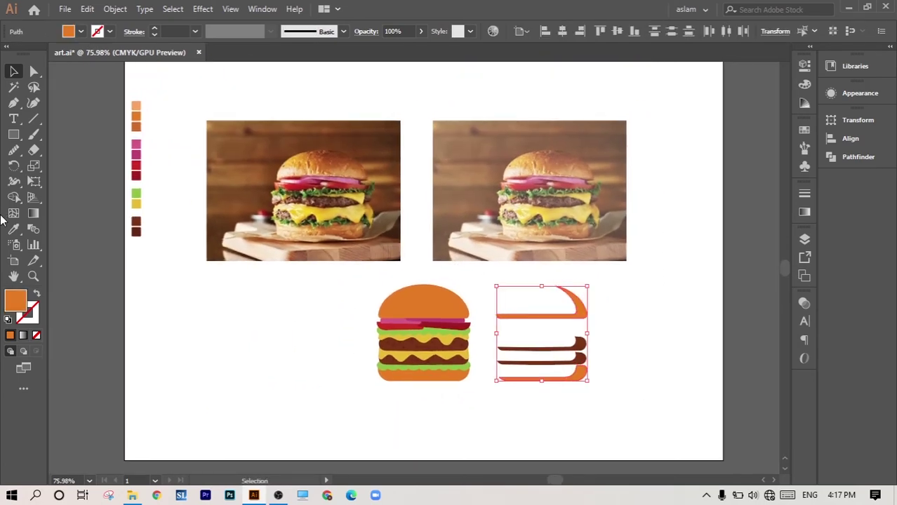
click(13, 229)
click(13, 71)
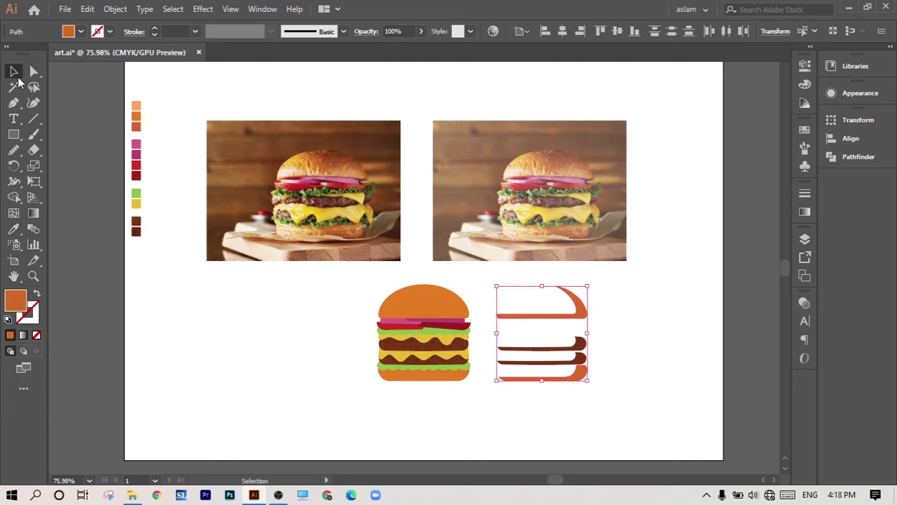
click(337, 358)
Step: Fill the two patty strips with dark brown from the swatches
click(578, 352)
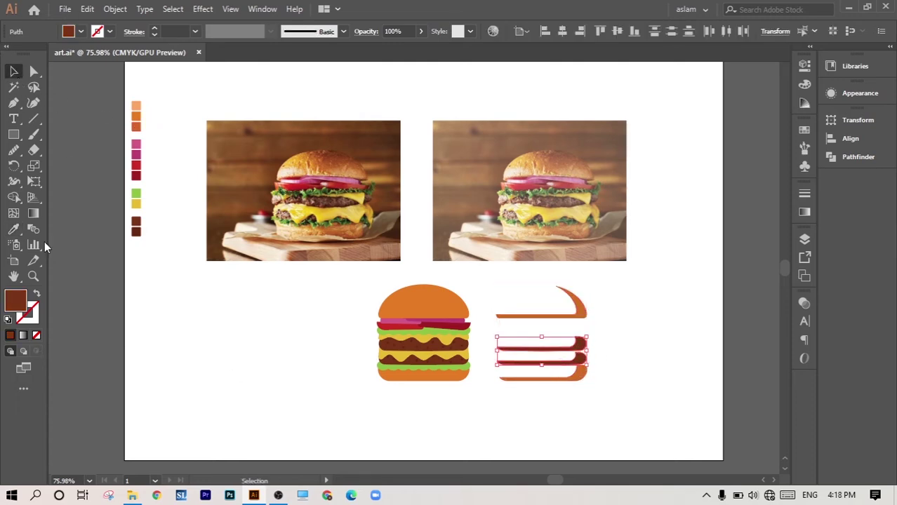
click(13, 229)
click(136, 223)
key(v)
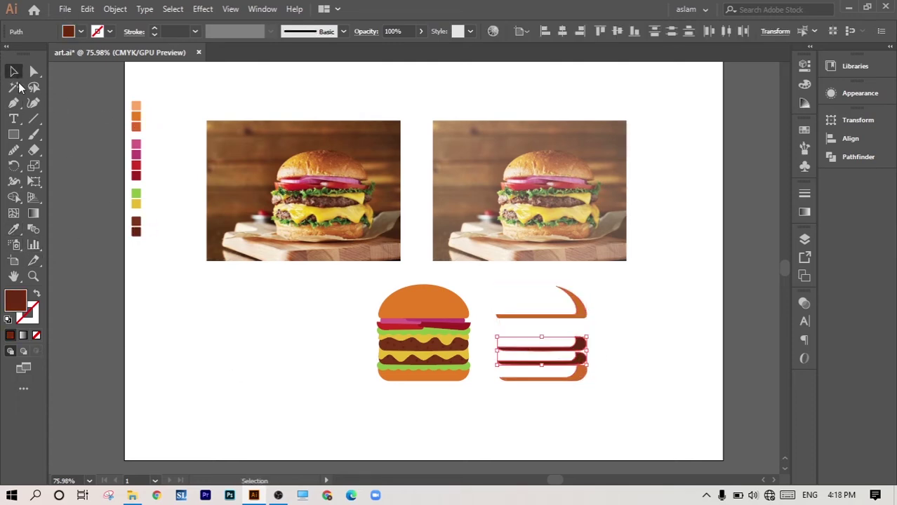
click(597, 345)
Step: Slide the group of shadow strips left onto the left burger
scroll(571, 354, up, 3)
click(542, 341)
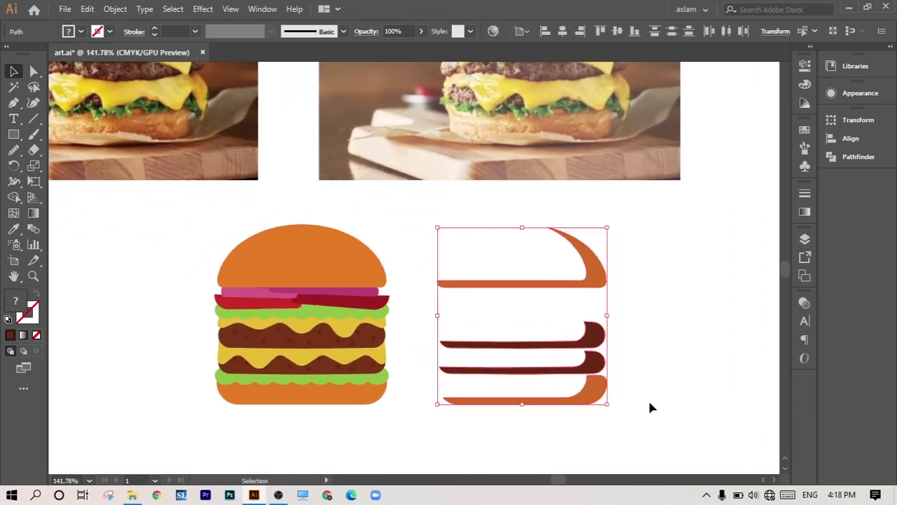
key(shift+Left)
key(shift+Left)
key(shift+Left)
key(shift+Left)
key(ctrl+plus)
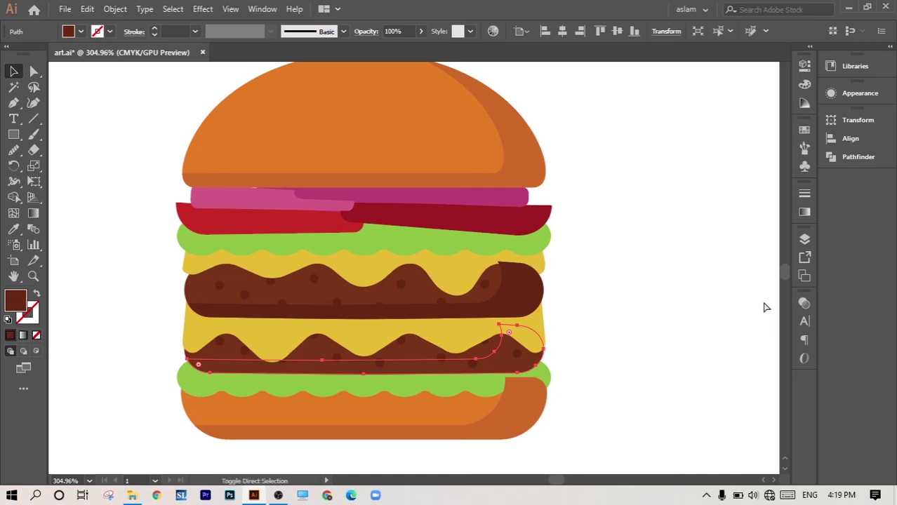
Step: Bring the lower patty shadow to front and move the cheese group above the patty paths in Layers
key(ctrl+shift+bracketright)
key(v)
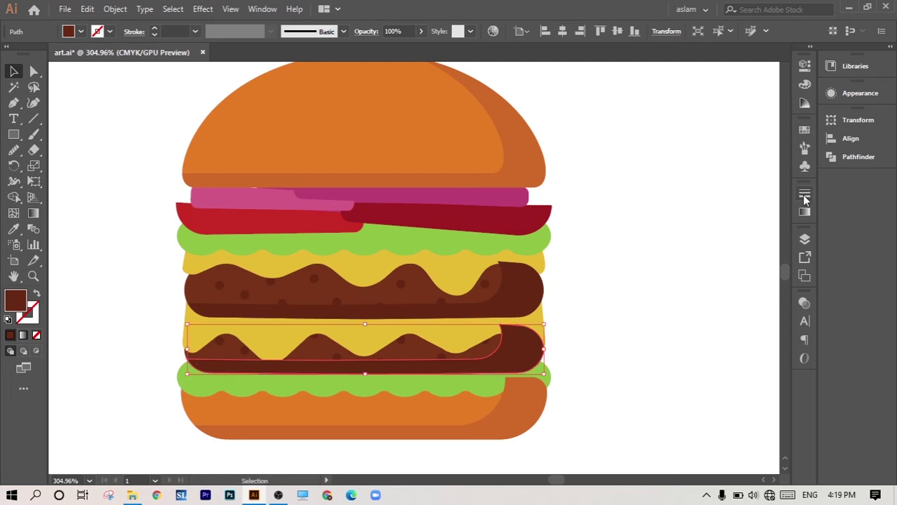
click(805, 240)
click(657, 254)
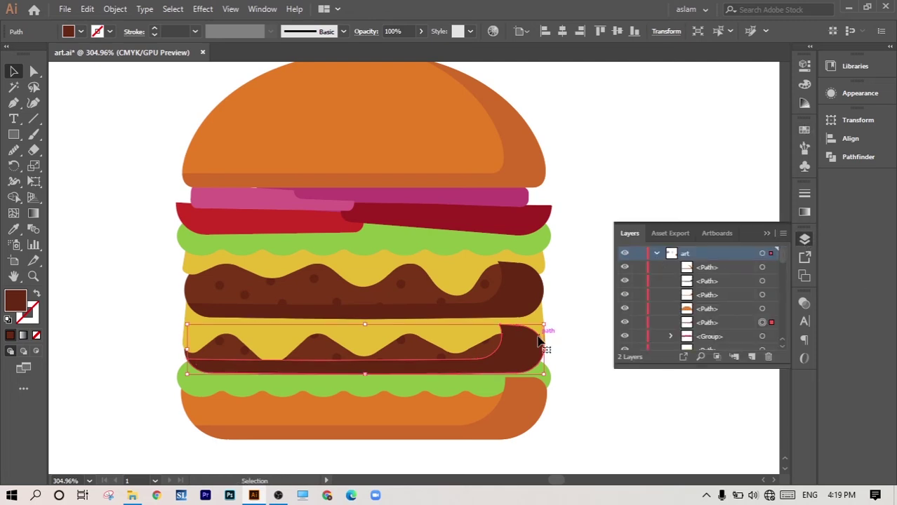
drag(700, 327, 700, 343)
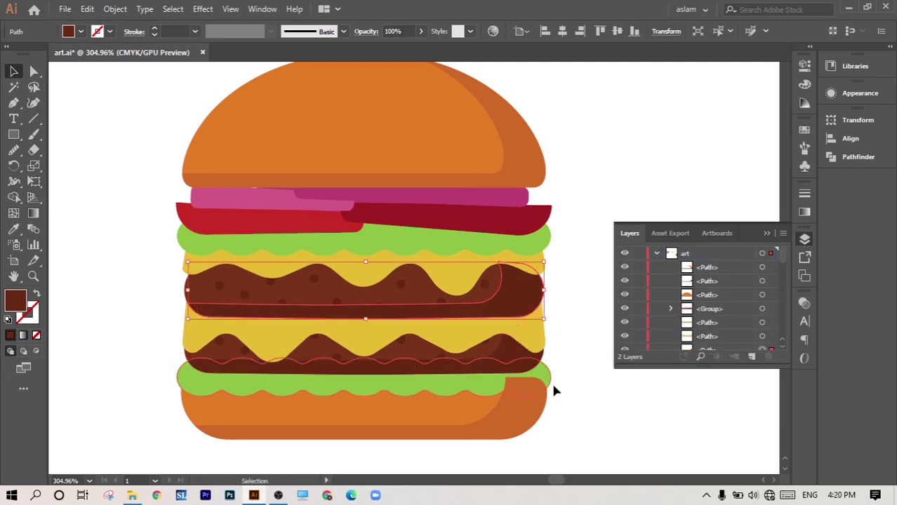
click(575, 394)
Step: Give both patty shadows 55% opacity and a #541E0D dark brown fill
click(525, 304)
shift+click(517, 361)
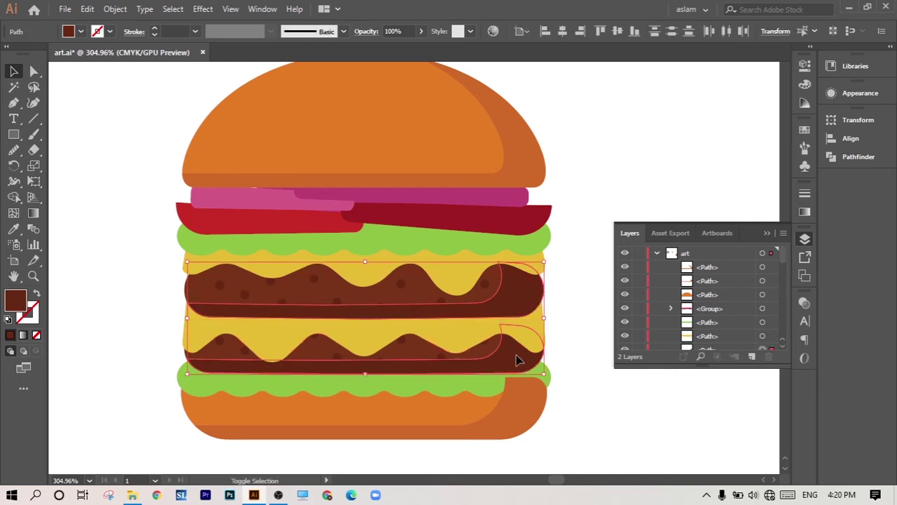
click(804, 306)
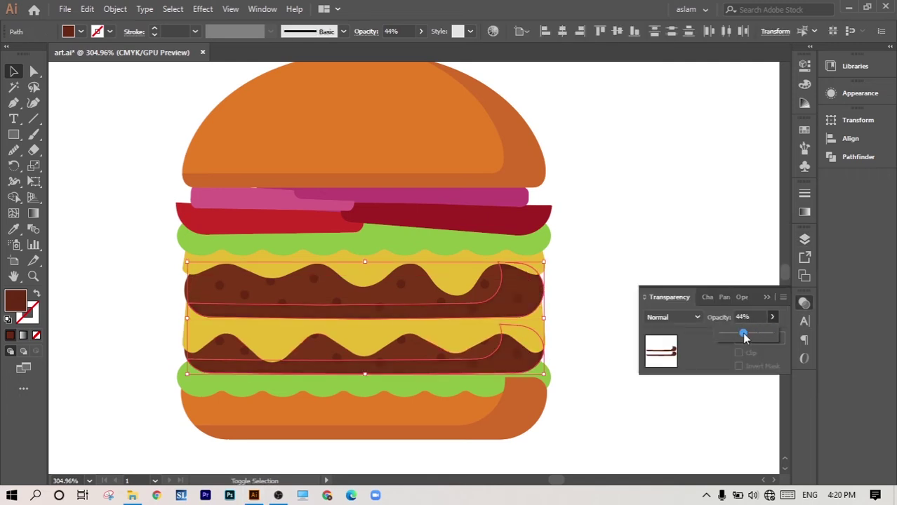
click(804, 306)
double_click(23, 304)
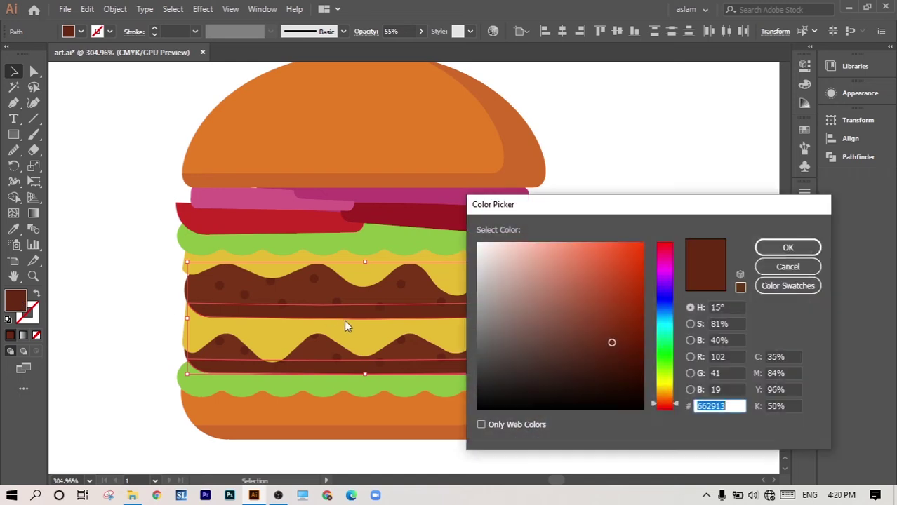
click(620, 355)
key(Return)
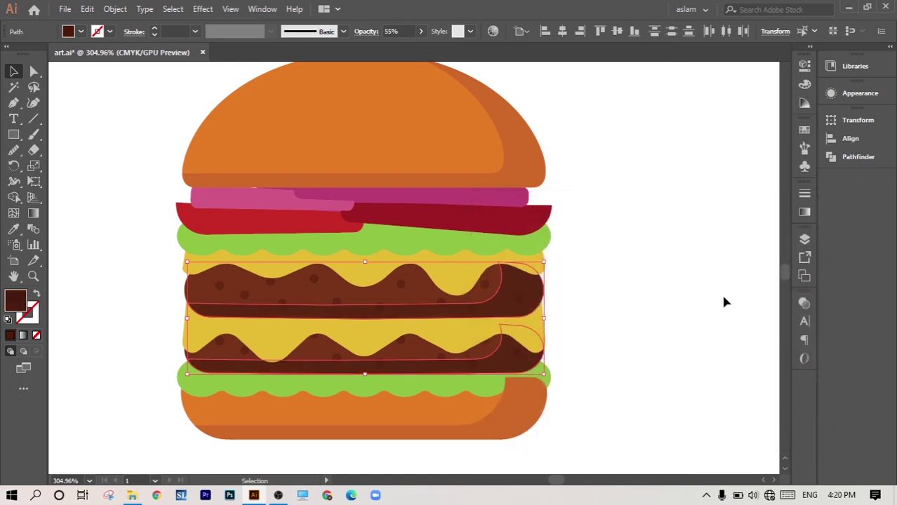
click(805, 303)
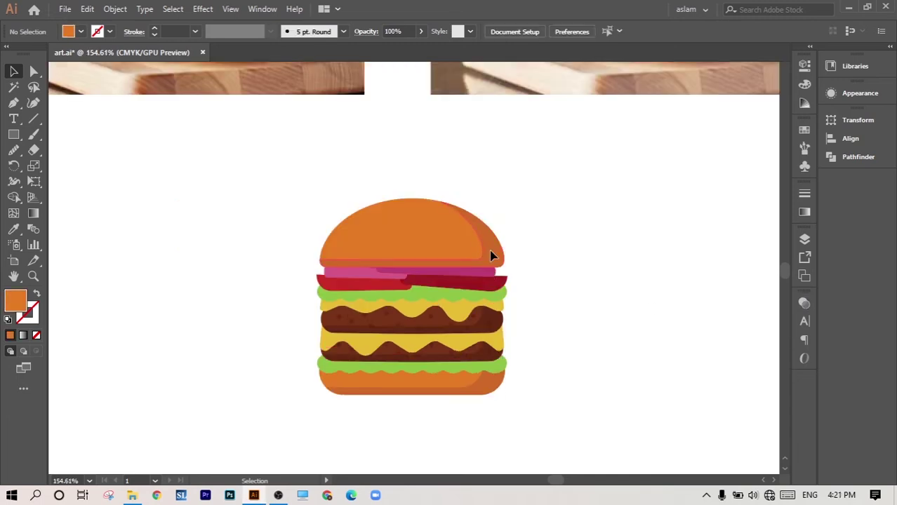
Step: Copy the bun shading, reflect it vertically, and place it on the burger's left side
click(491, 256)
drag(485, 372, 680, 372)
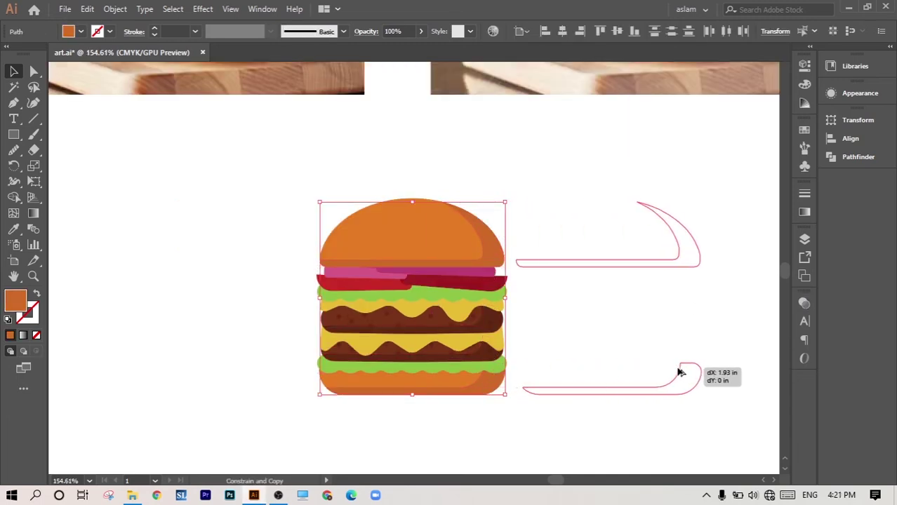
right_click(690, 258)
mouse_move(730, 403)
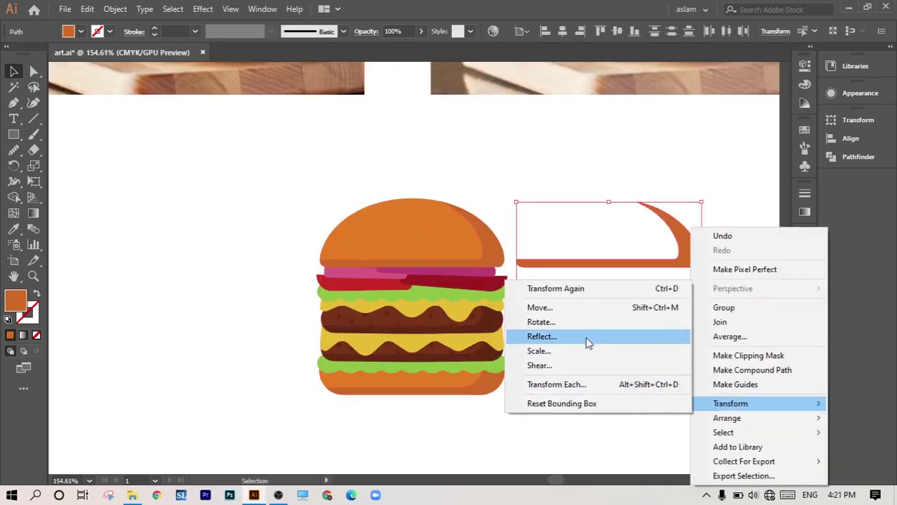
click(589, 343)
click(605, 275)
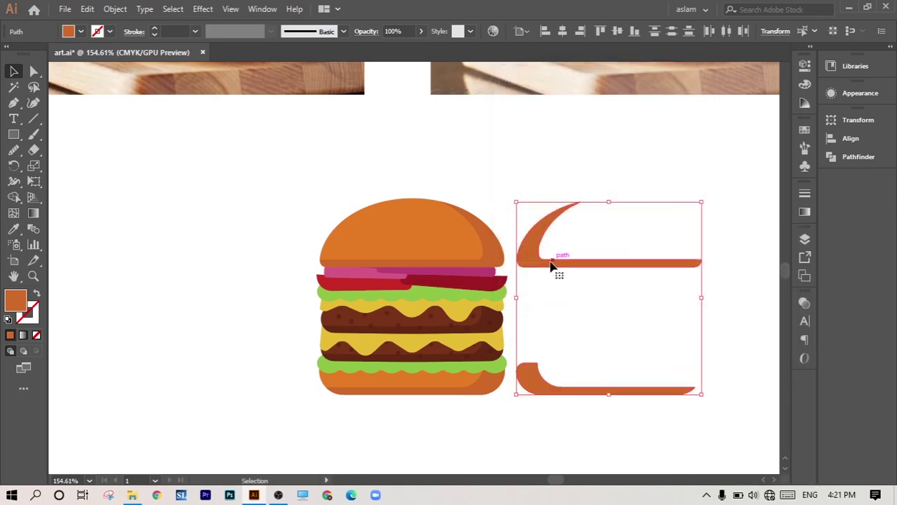
drag(550, 260, 334, 262)
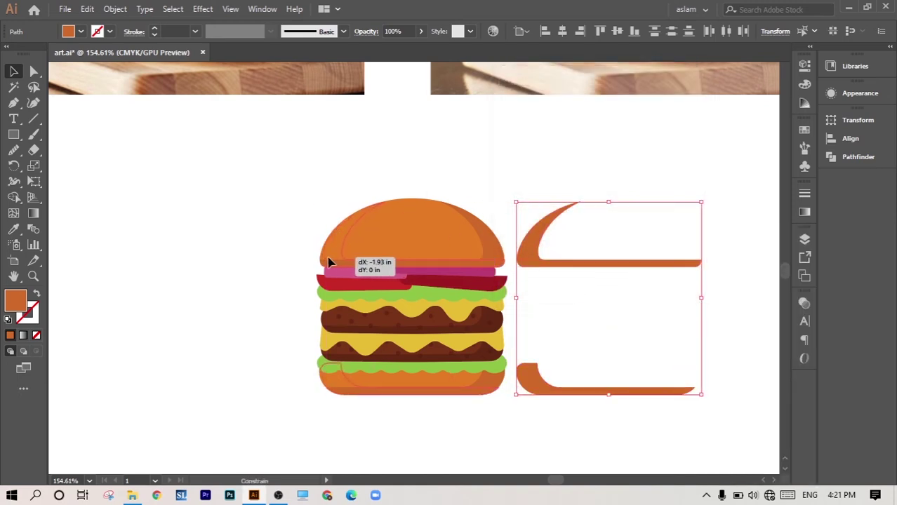
drag(329, 262, 327, 261)
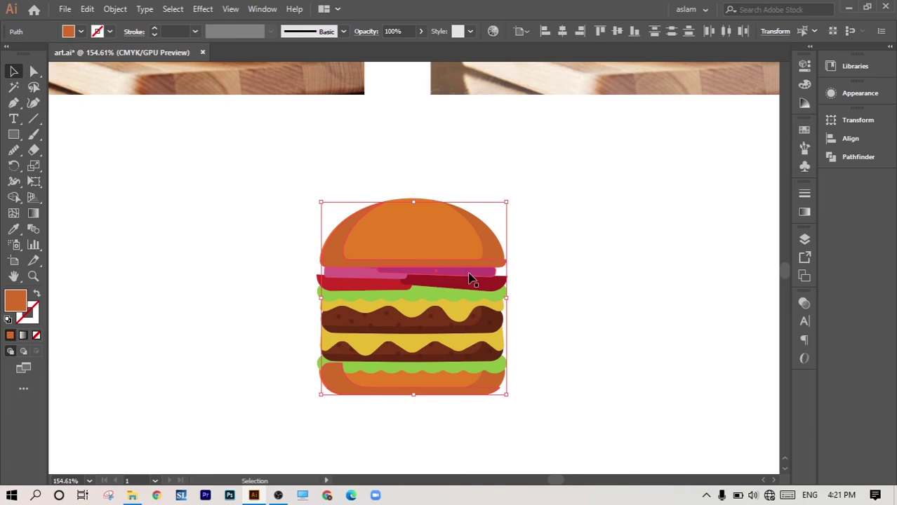
key(Left)
Step: Fill the mirrored bun shapes with the light peach swatch
scroll(513, 300, down, 3)
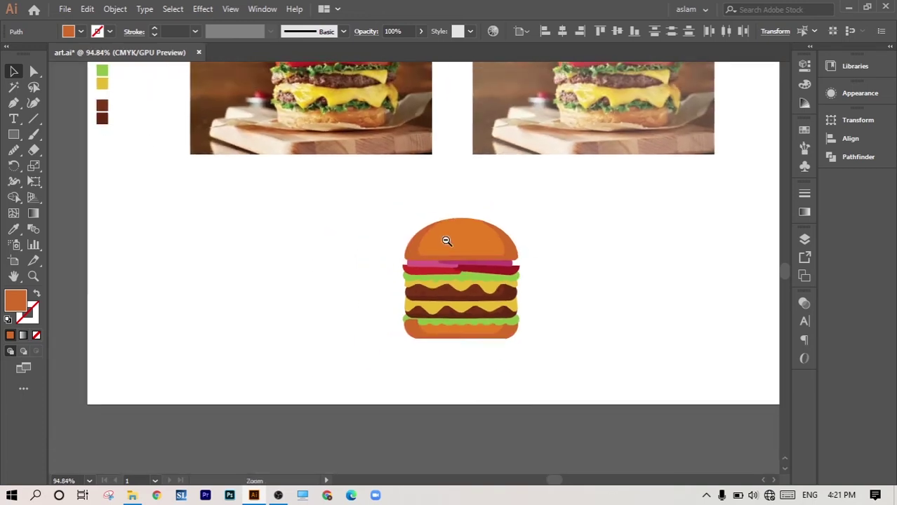
drag(444, 240, 414, 351)
click(12, 231)
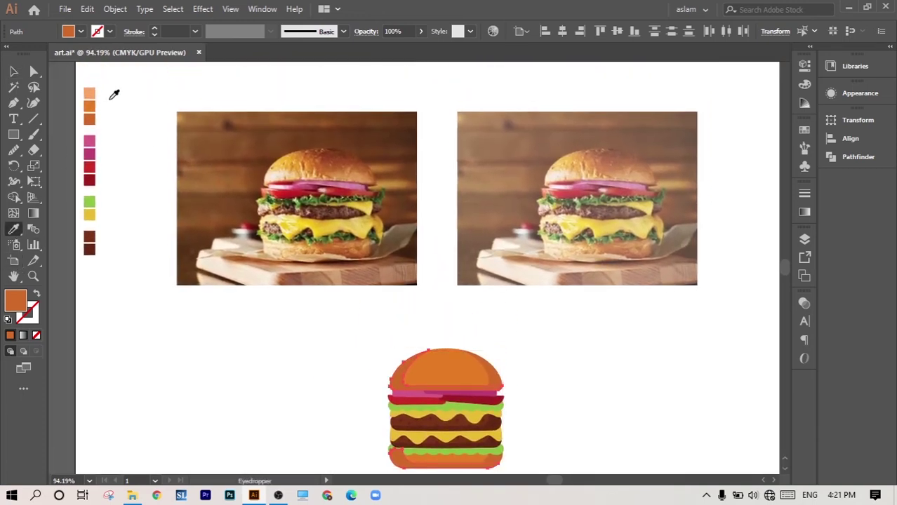
click(89, 93)
click(13, 71)
click(410, 327)
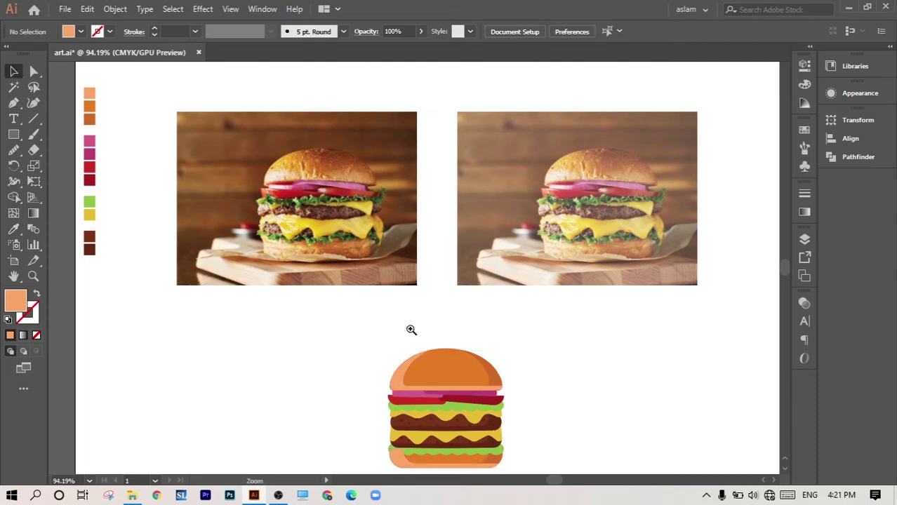
click(410, 326)
Step: Send the bottom bun's orange shape behind its peach highlight
click(483, 197)
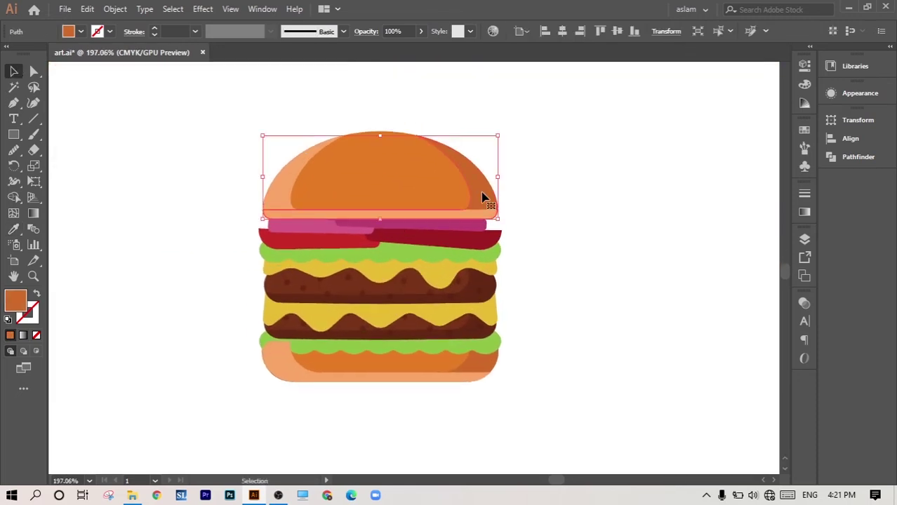
click(450, 430)
click(284, 360)
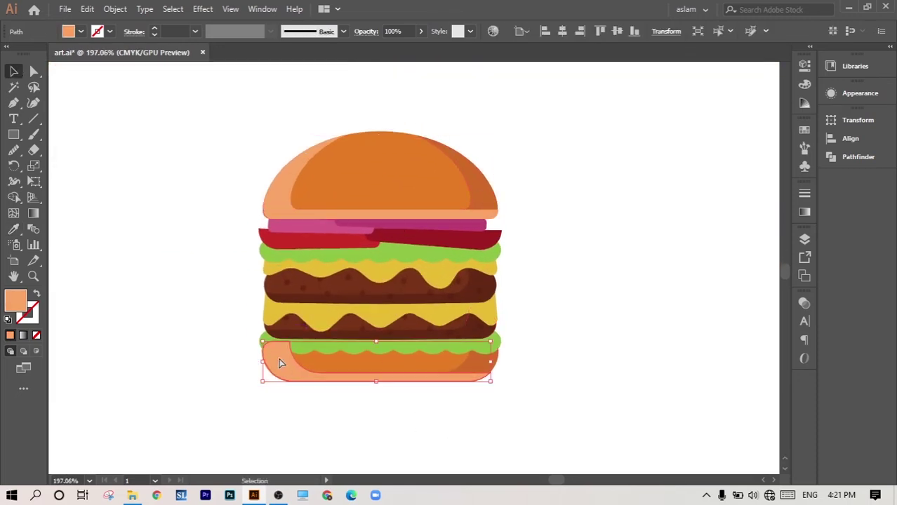
click(380, 368)
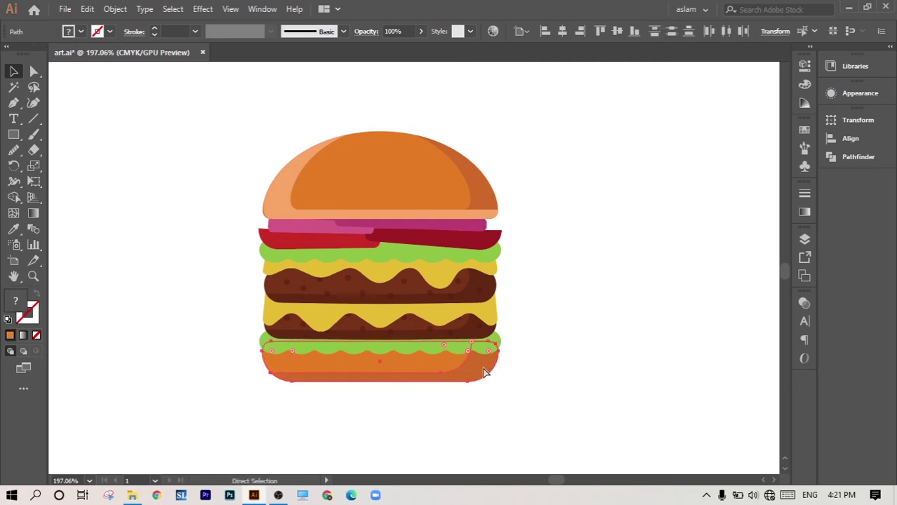
key(ctrl+shift+bracketleft)
key(ctrl+shift+a)
Step: Check the bun highlight and shading shapes by selecting each in turn
click(286, 372)
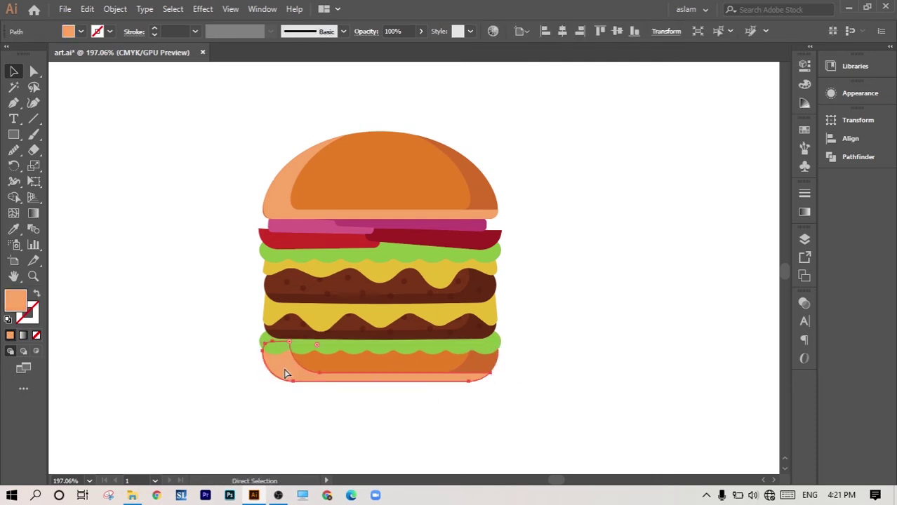
click(385, 426)
click(293, 182)
scroll(380, 224, up, 2)
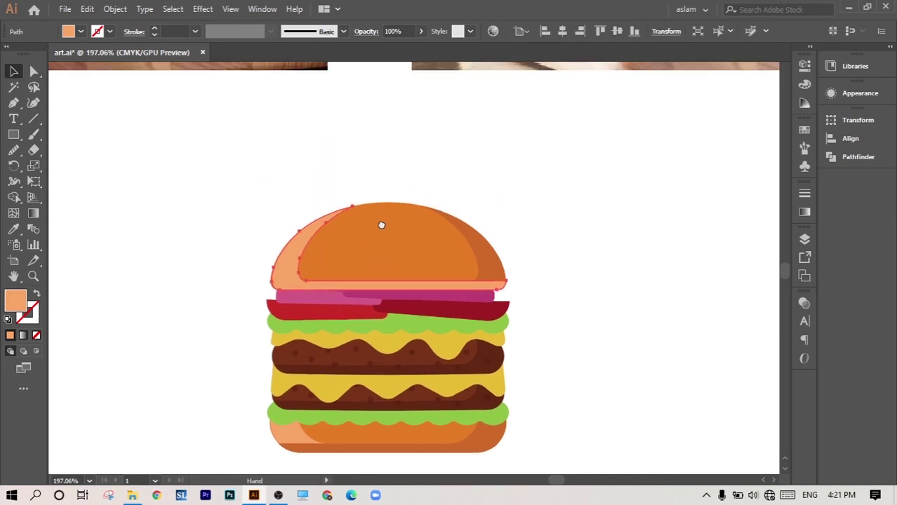
click(492, 265)
click(517, 231)
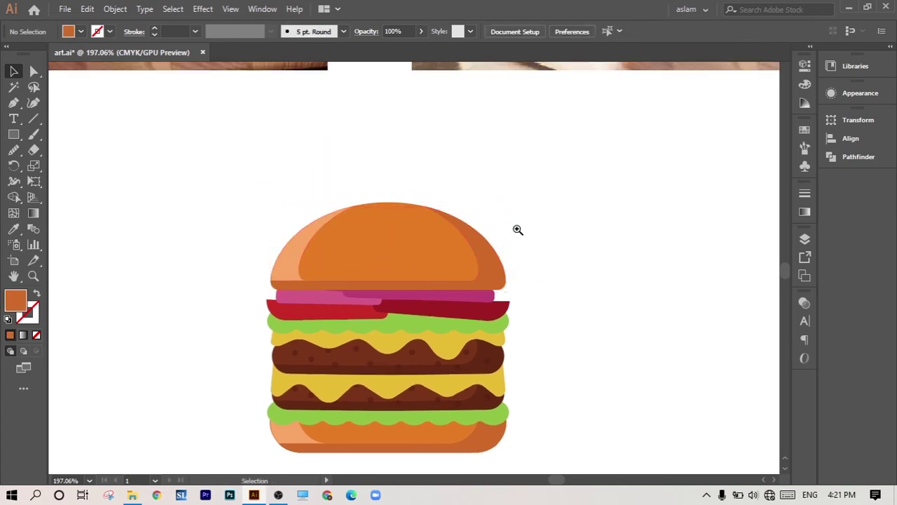
scroll(486, 230, down, 1)
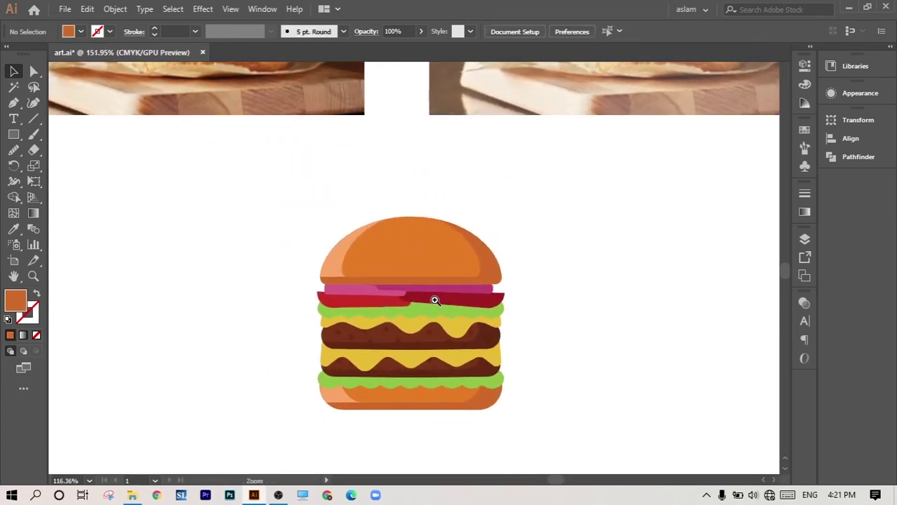
scroll(432, 298, up, 3)
Step: Draw a slanted Pen shape across the top bun's lower part, filled #4a2511
click(394, 231)
key(p)
click(187, 199)
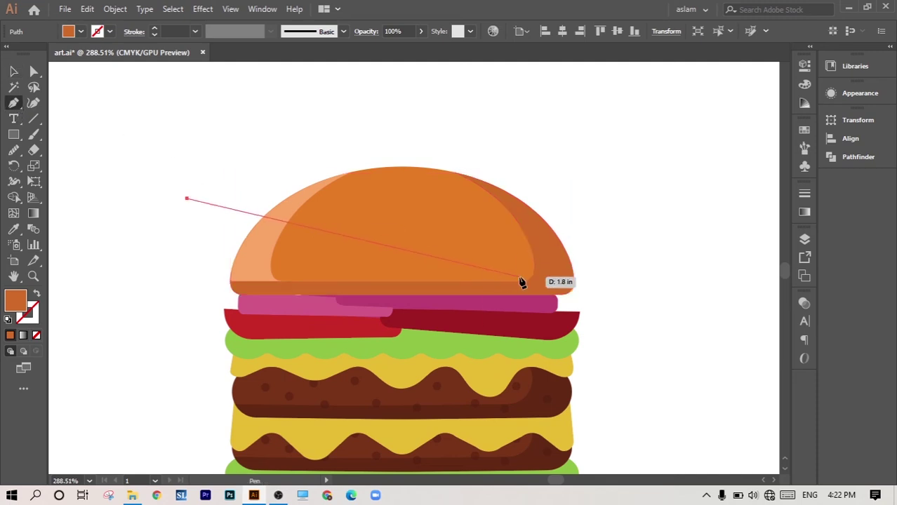
click(525, 273)
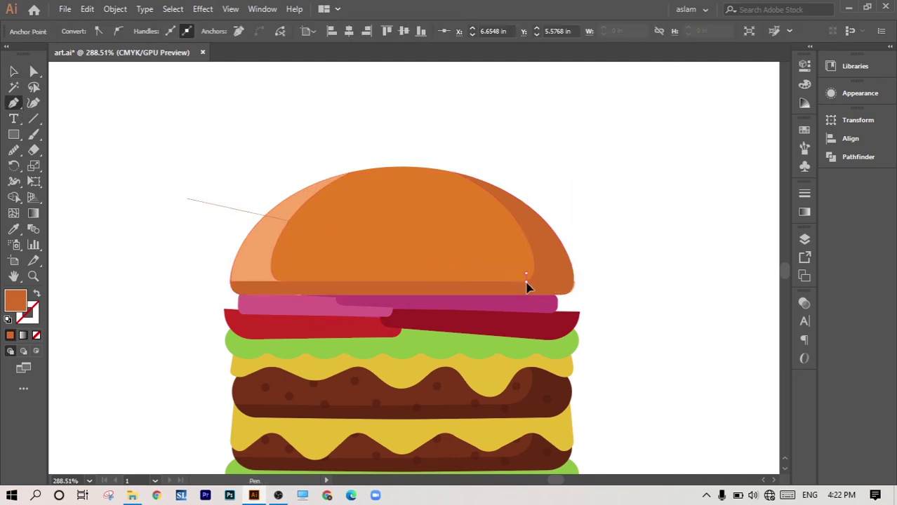
click(240, 296)
click(162, 308)
click(153, 219)
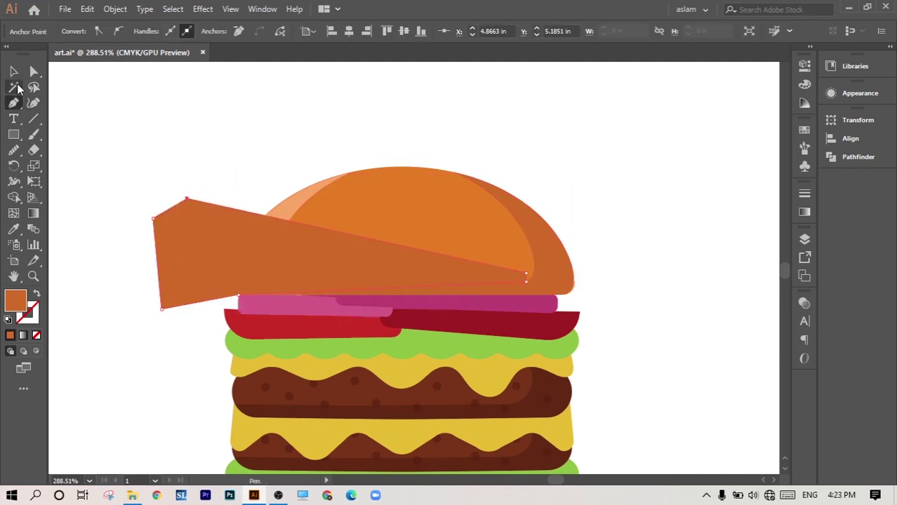
click(13, 70)
double_click(15, 302)
text(4a2511)
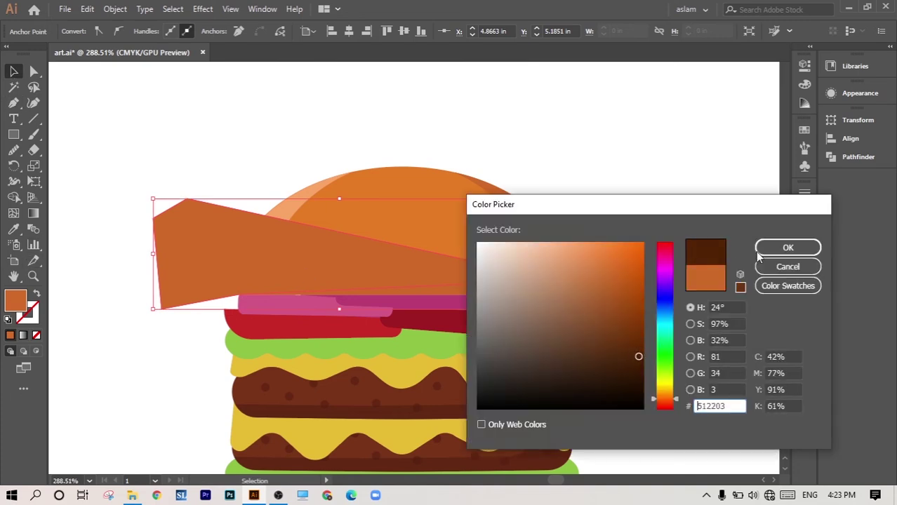
key(Return)
Step: Subtract the brown shape from the top bun with Pathfinder Minus Front
shift+click(556, 281)
click(804, 65)
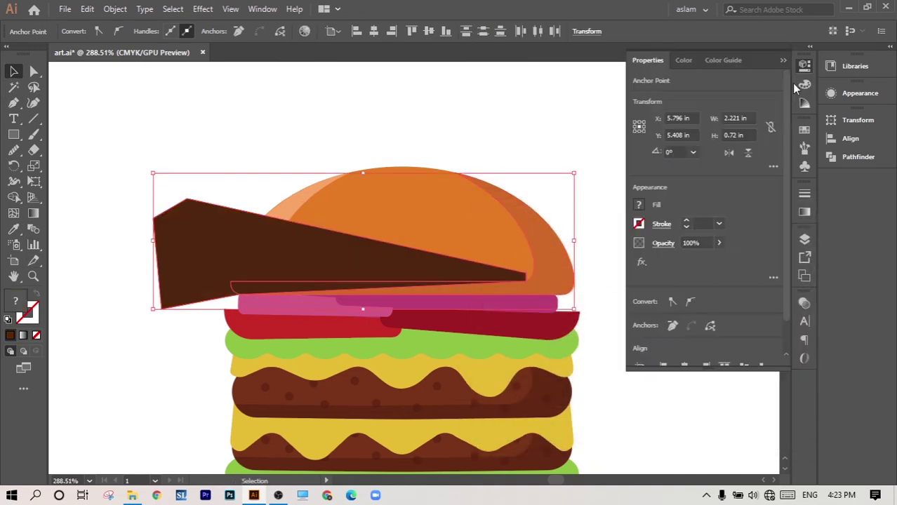
click(609, 387)
click(466, 275)
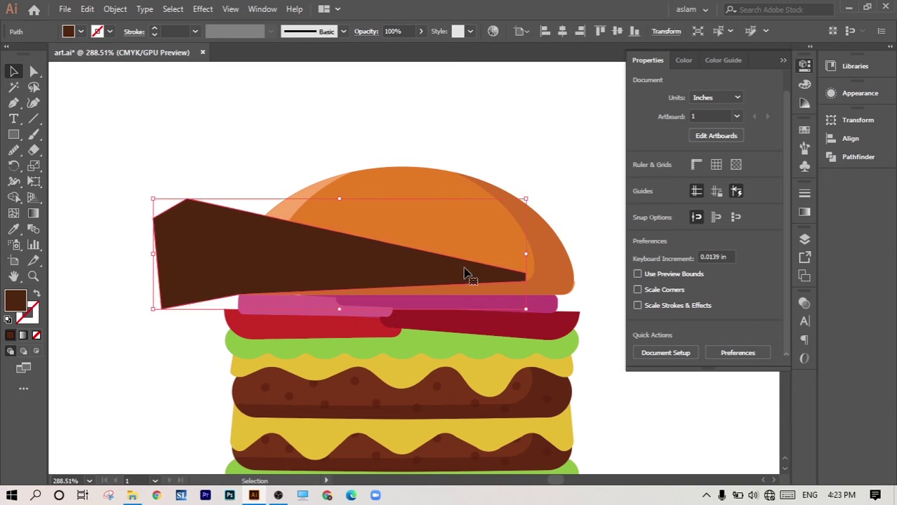
shift+click(541, 274)
click(661, 277)
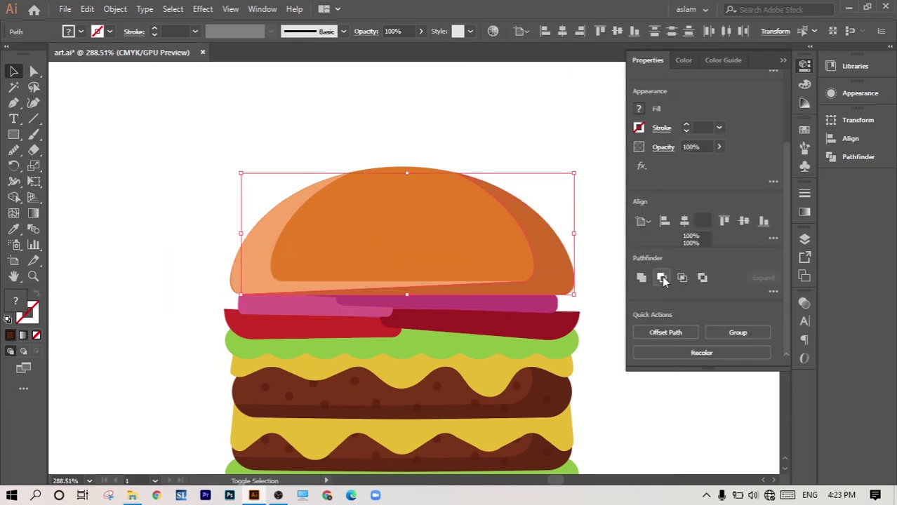
click(633, 403)
scroll(320, 224, down, 3)
scroll(361, 285, down, 2)
scroll(361, 285, up, 4)
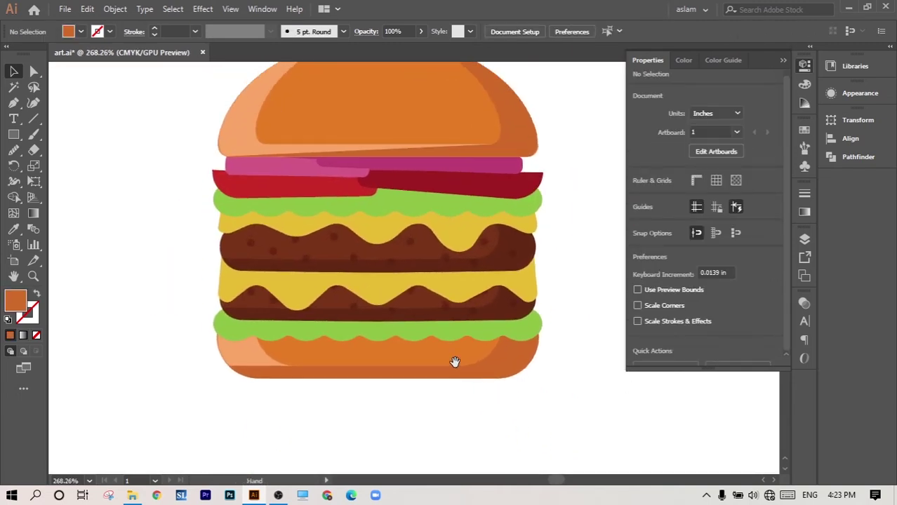
Step: Draw a closed Pen shape with a slanted edge over the lower part of the bottom bun
click(504, 358)
key(p)
click(447, 298)
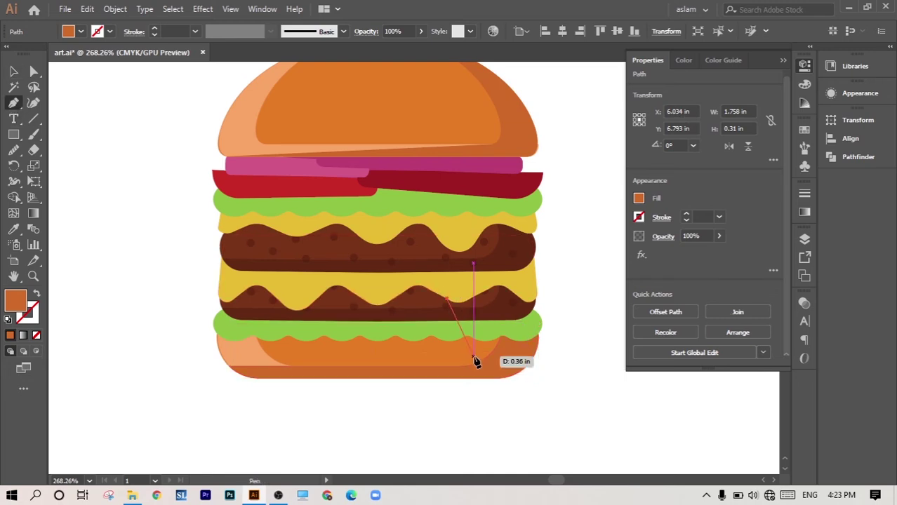
drag(461, 367, 463, 372)
click(236, 379)
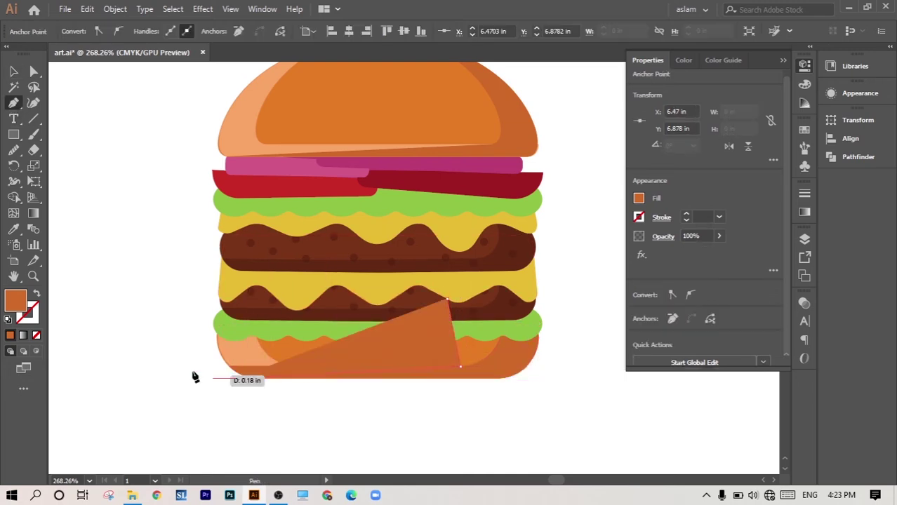
click(184, 366)
click(201, 299)
click(447, 300)
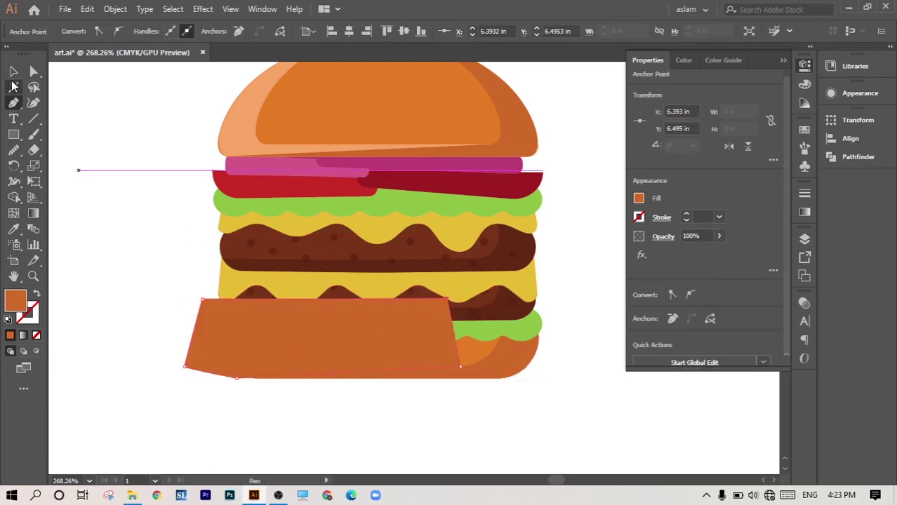
Step: Fill the shape 7C3B0F and subtract it from the bottom bun with Minus Front
click(13, 73)
double_click(12, 303)
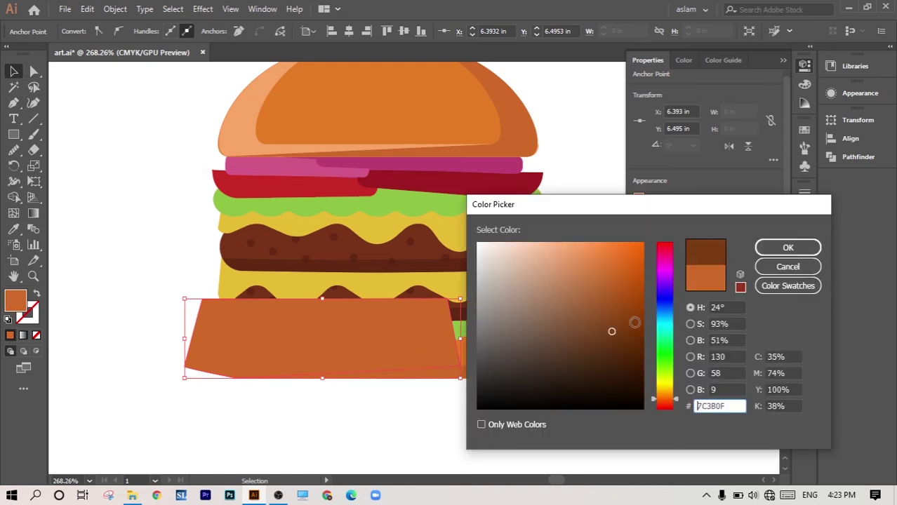
click(779, 250)
shift+click(509, 360)
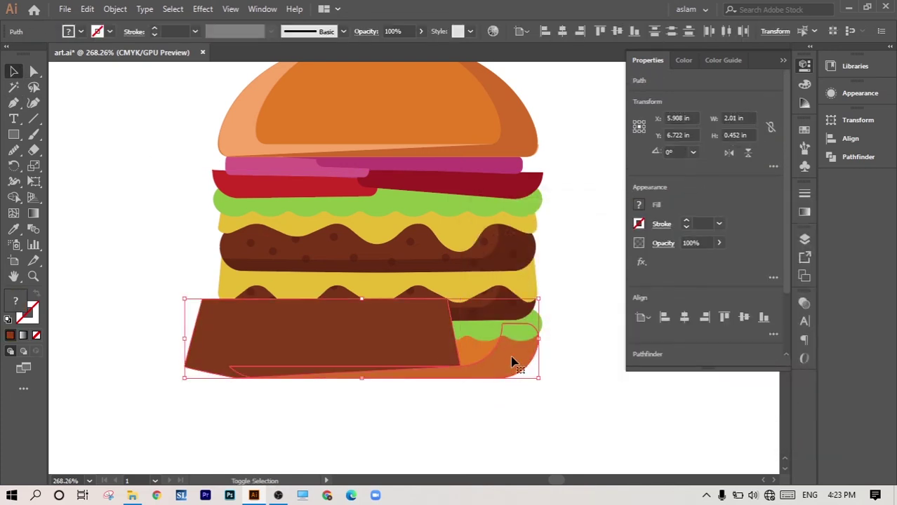
click(668, 279)
click(535, 414)
scroll(380, 261, down, 2)
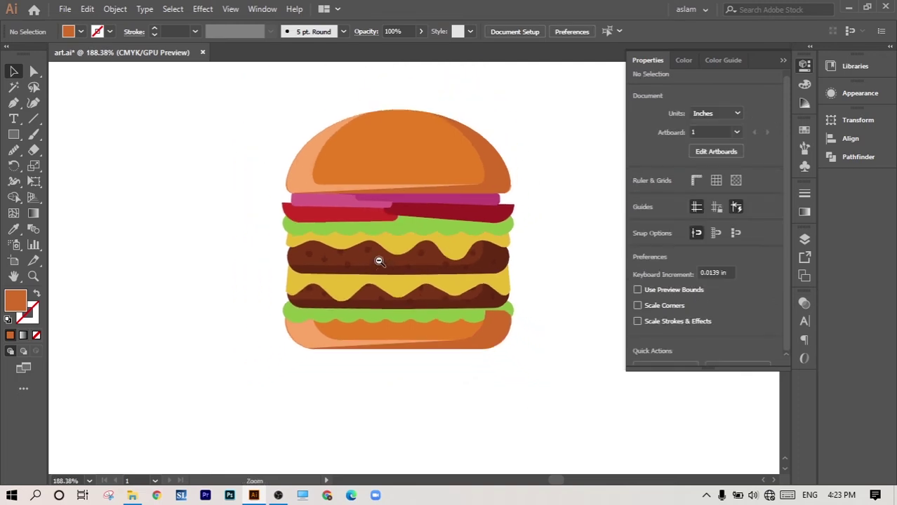
click(782, 62)
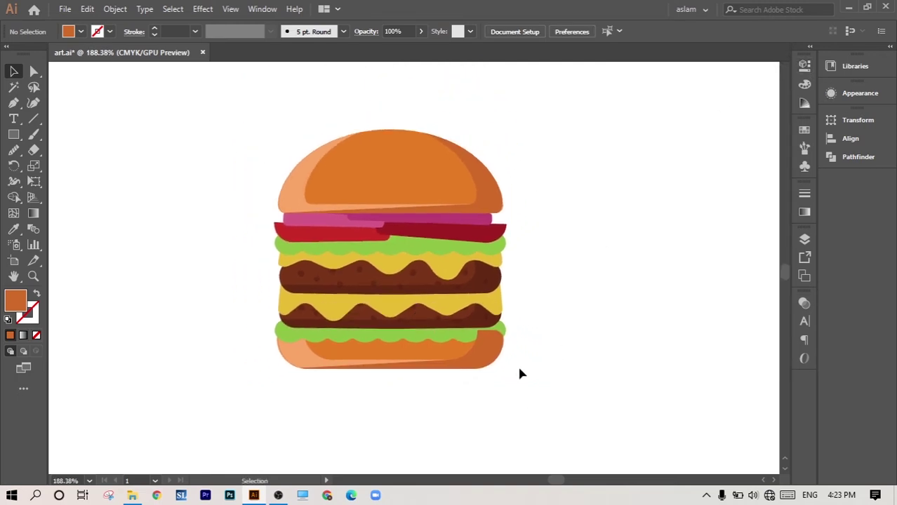
scroll(459, 377, up, 3)
Step: Duplicate the bottom lettuce slightly lower and eyedrop the bun orange onto the copy
scroll(453, 327, down, 2)
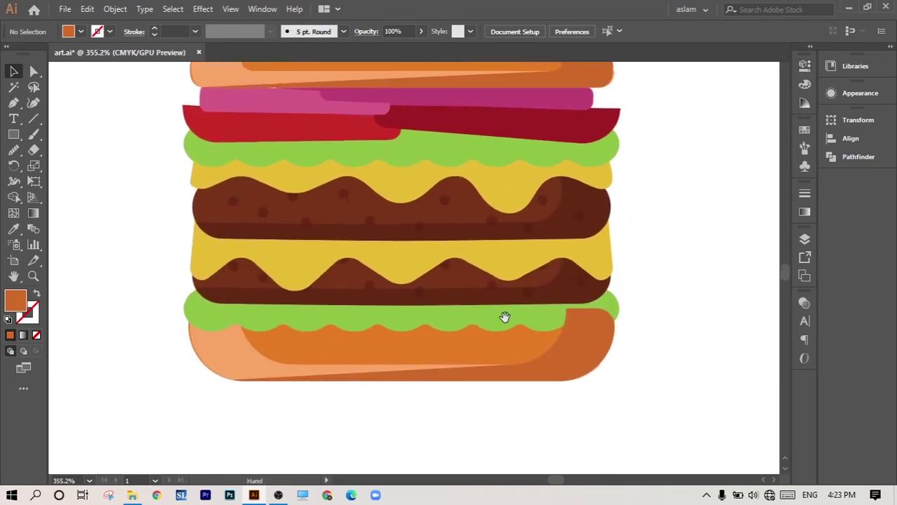
click(595, 339)
shift+click(224, 359)
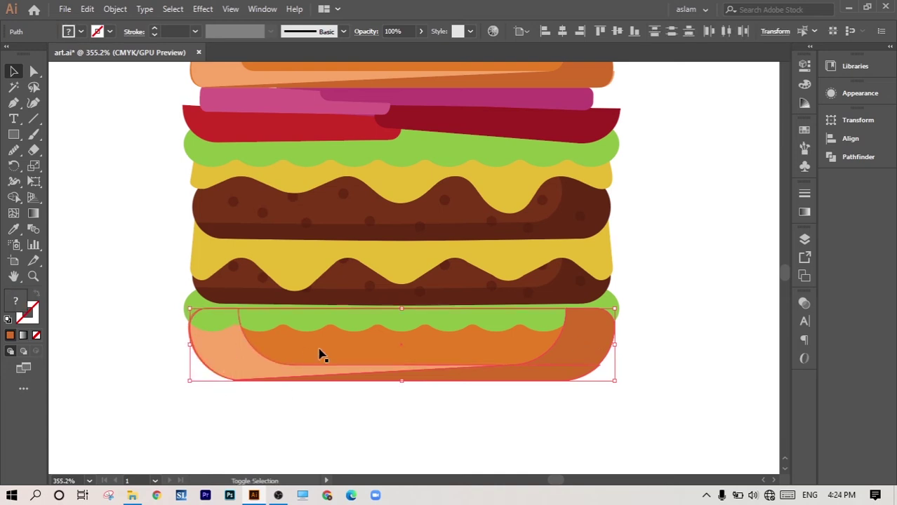
click(436, 399)
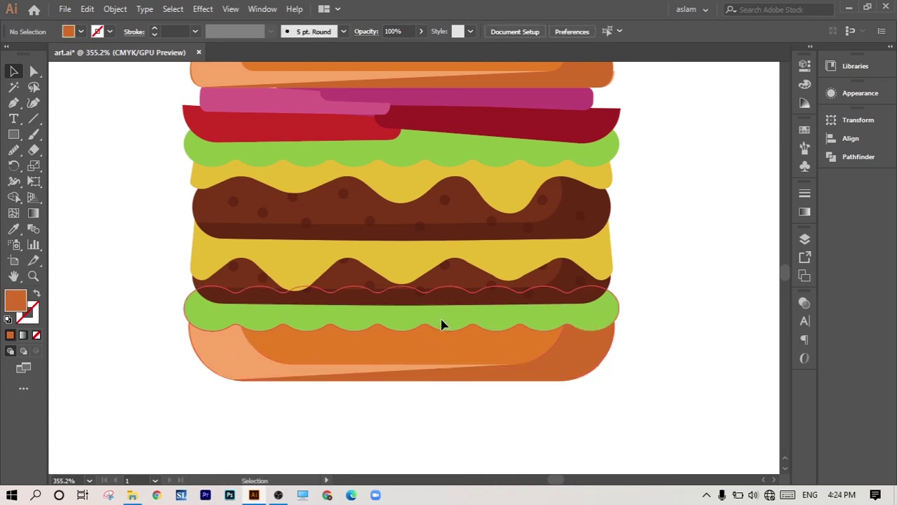
drag(419, 317, 417, 322)
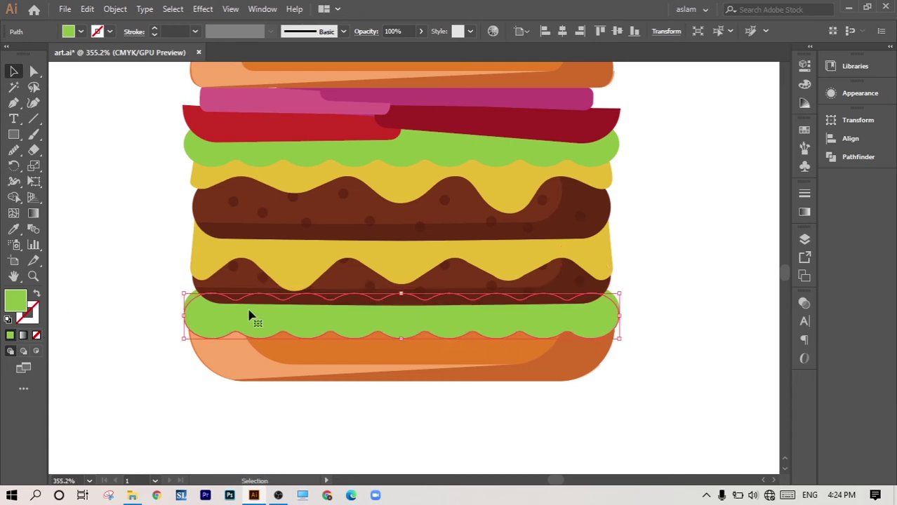
double_click(16, 302)
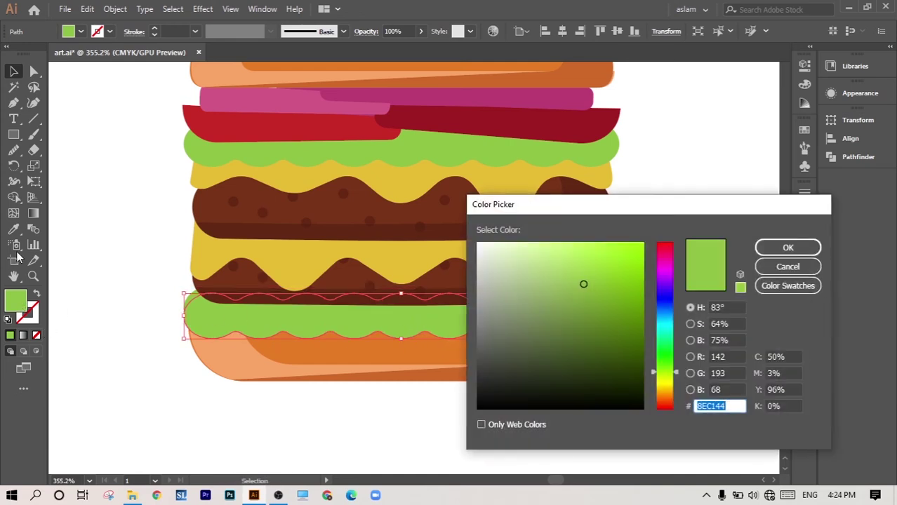
key(Escape)
key(i)
click(343, 356)
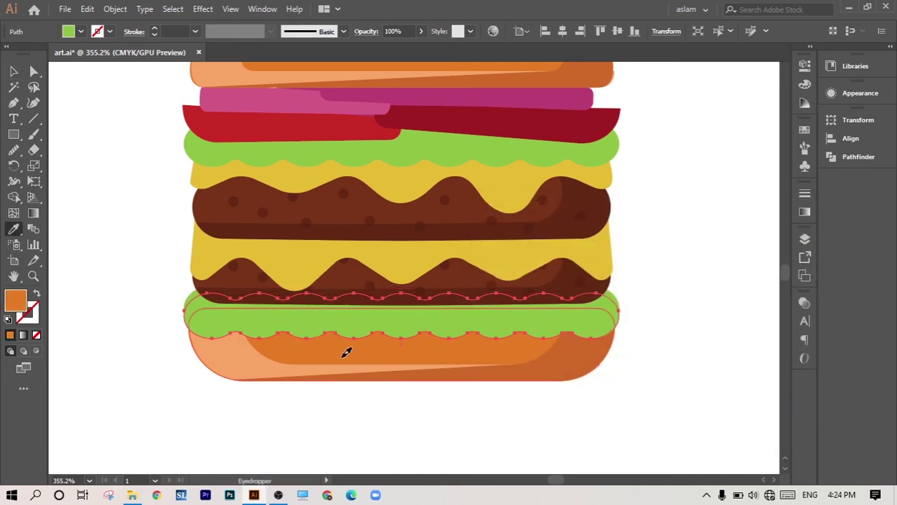
Step: Darken the copy to CC6A21 and send it behind the lettuce
double_click(13, 309)
click(616, 272)
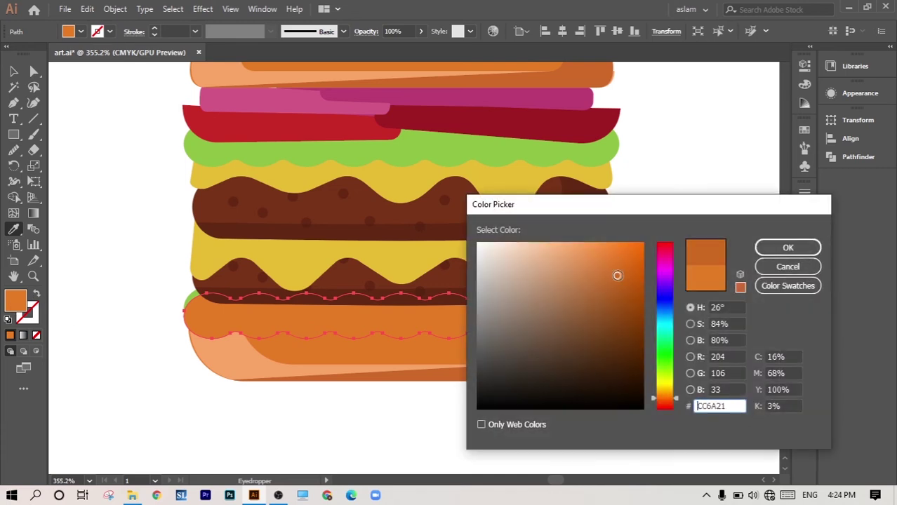
key(Return)
key(ctrl+z)
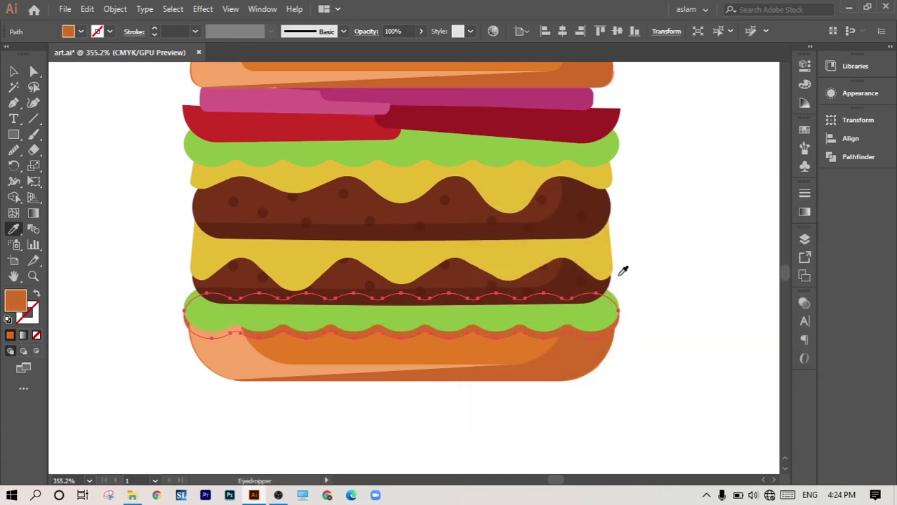
click(13, 70)
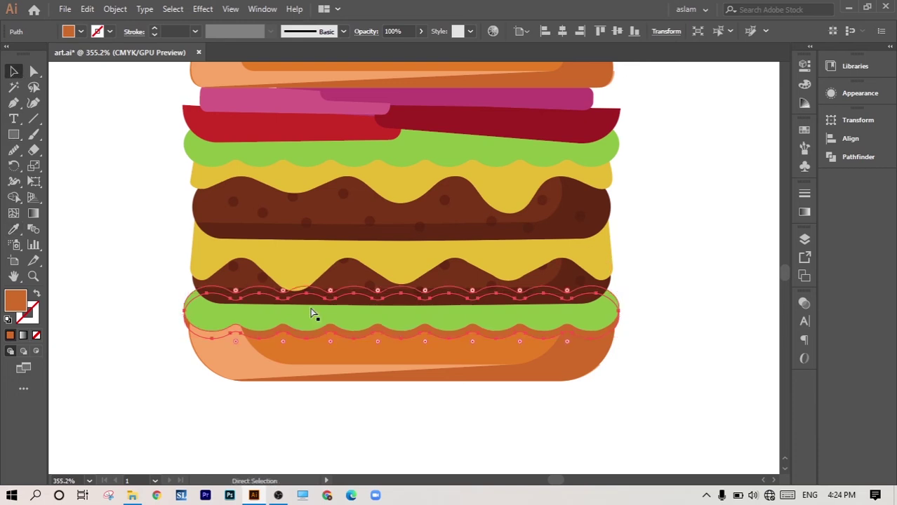
click(673, 359)
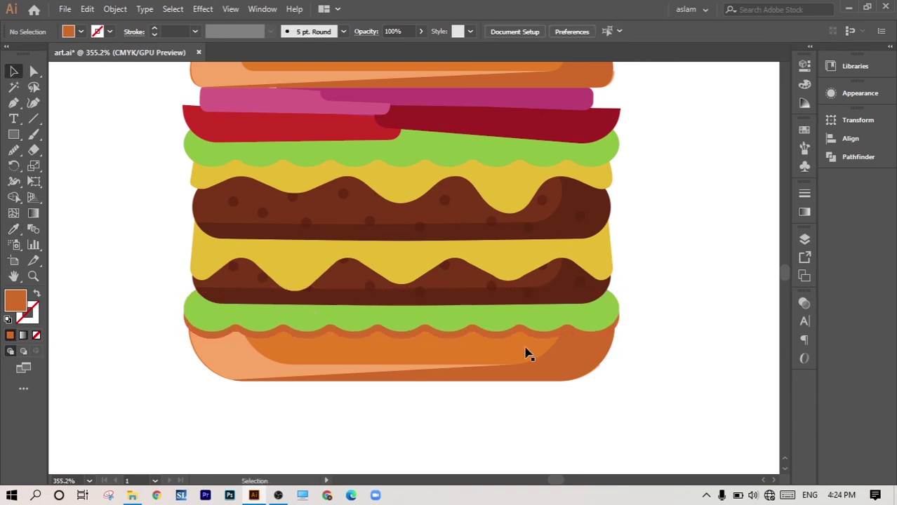
alt+click(513, 291)
drag(435, 229, 425, 261)
Step: Duplicate the top lettuce slightly lower and give the copy the cheese yellow
scroll(457, 267, up, 3)
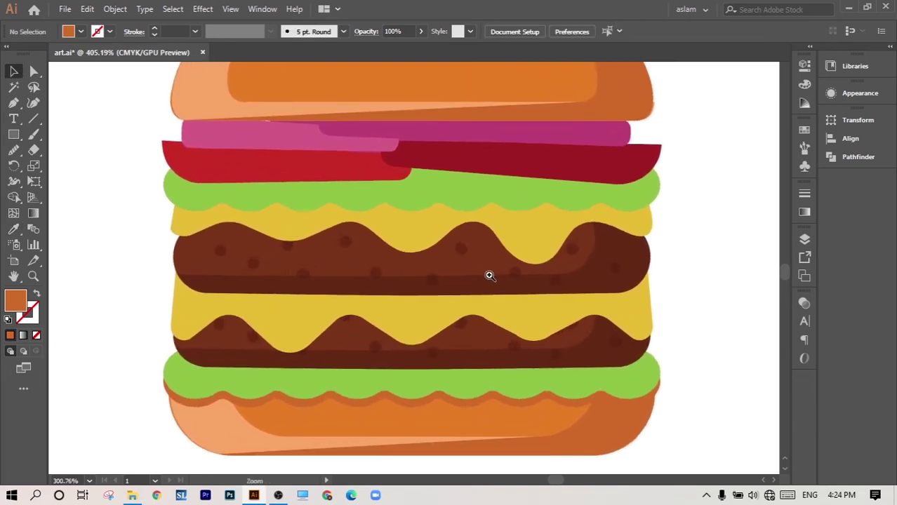
click(436, 189)
key(Up)
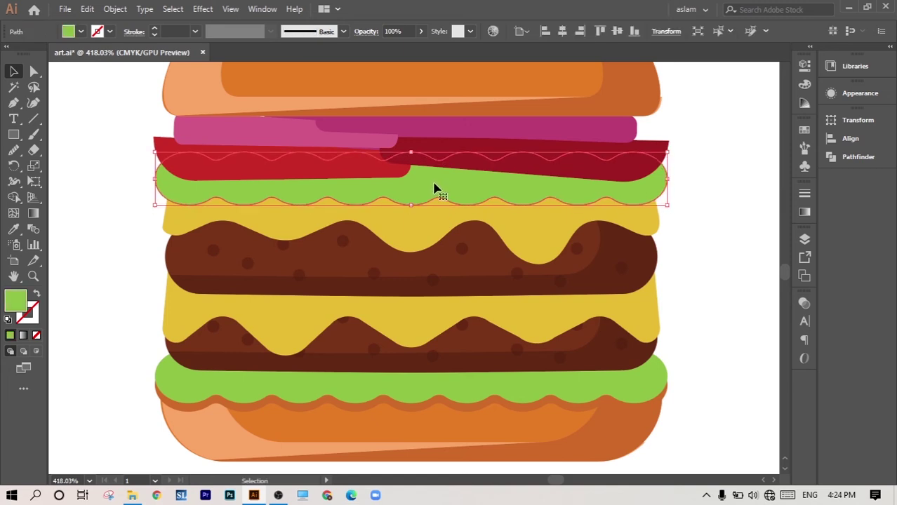
drag(424, 194, 424, 201)
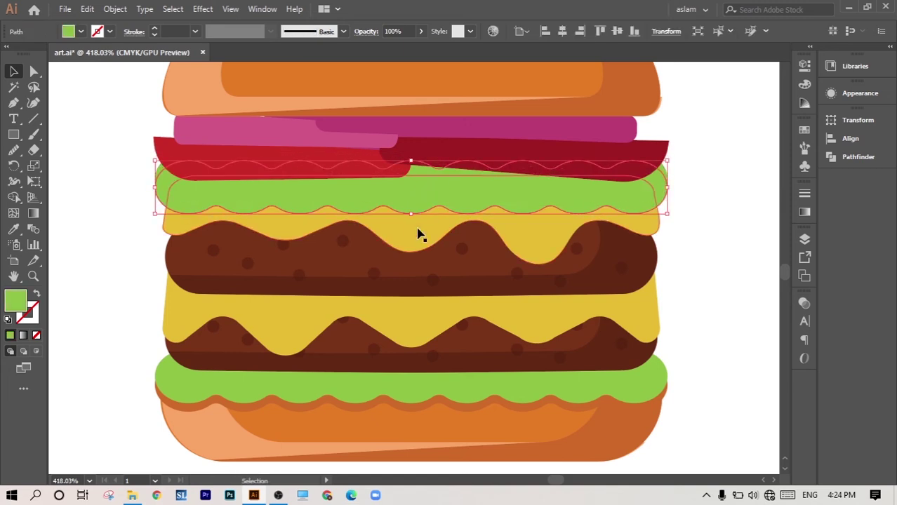
drag(414, 288, 386, 287)
click(14, 230)
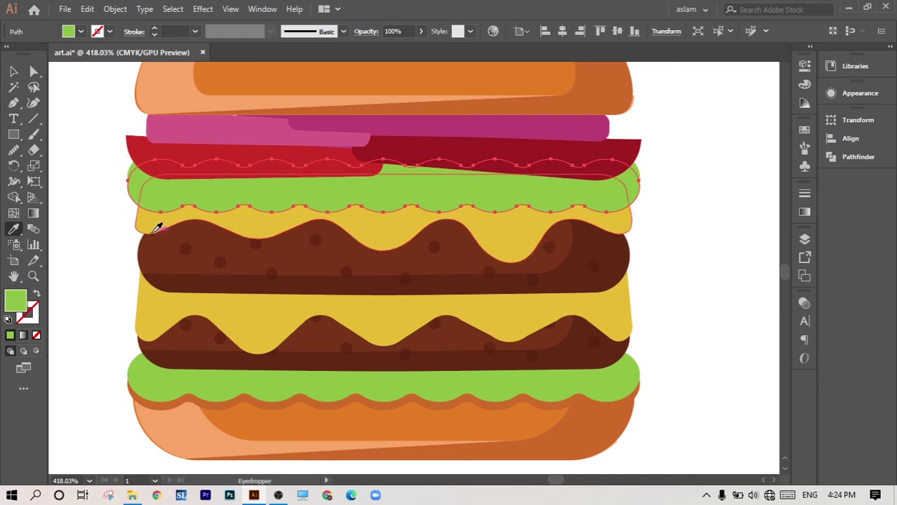
click(156, 224)
click(14, 72)
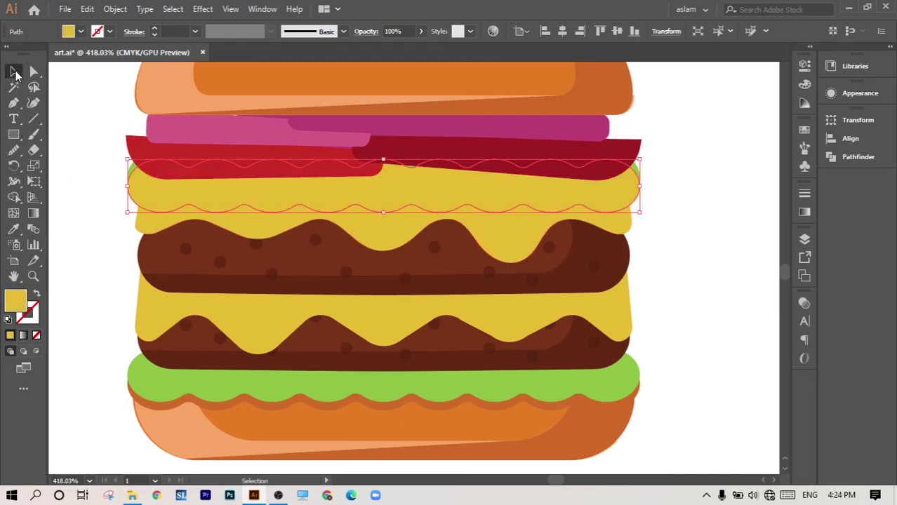
Step: Darken the lettuce copy's fill to CEA228 and deselect it
double_click(21, 301)
click(612, 274)
key(Return)
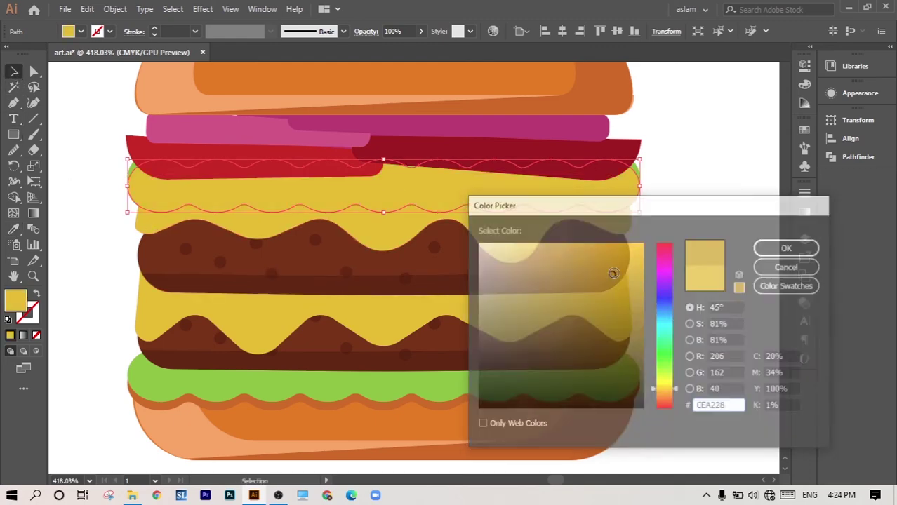
key(ctrl+shift+a)
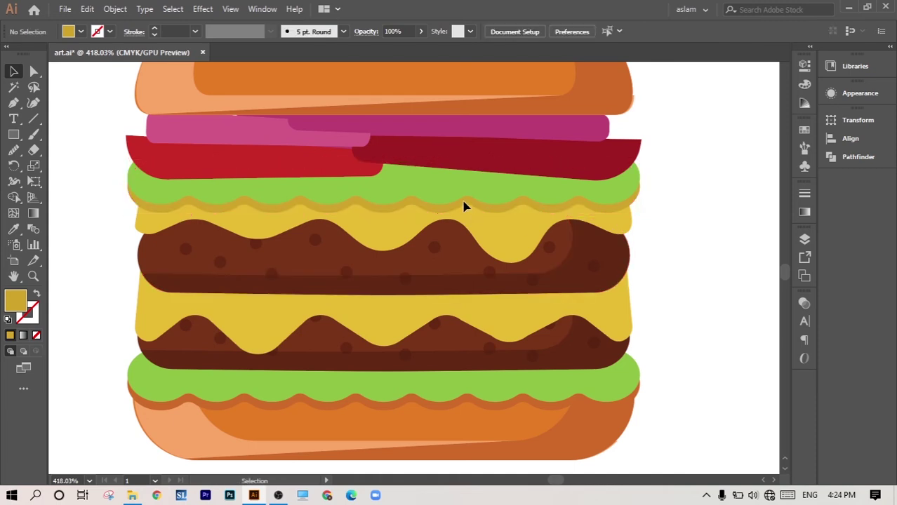
scroll(449, 201, down, 1)
scroll(418, 256, up, 2)
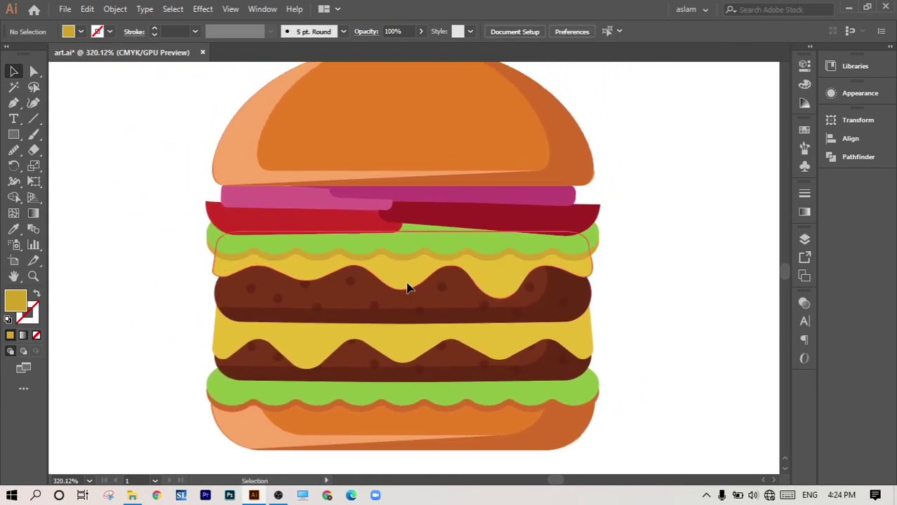
Step: Offset a copy of the cheese edge downward and give it the patty brown
drag(407, 287, 407, 291)
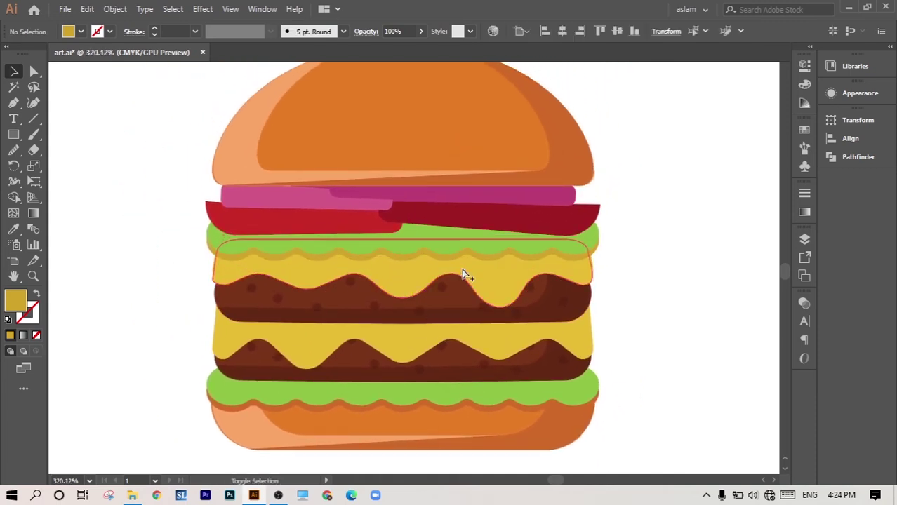
click(13, 229)
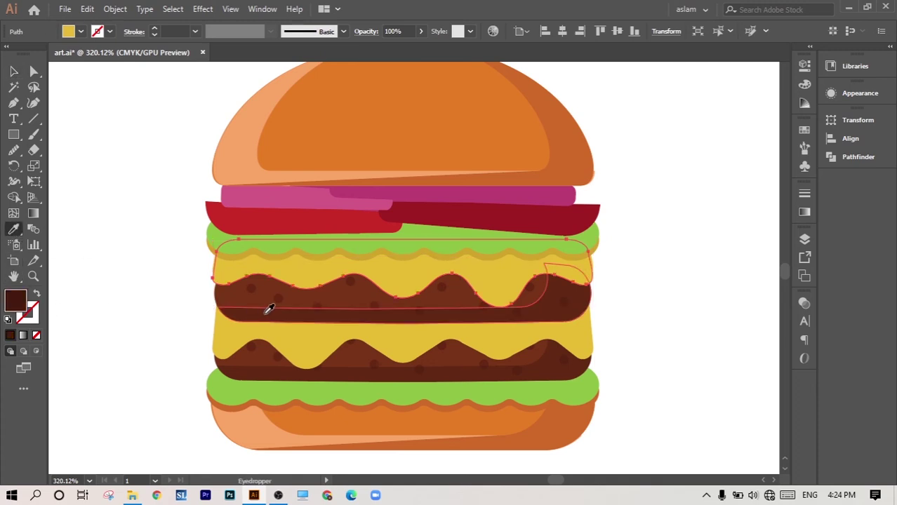
click(269, 310)
click(13, 71)
mouse_move(404, 285)
mouse_down()
mouse_move(251, 283)
mouse_move(403, 287)
mouse_up()
click(684, 294)
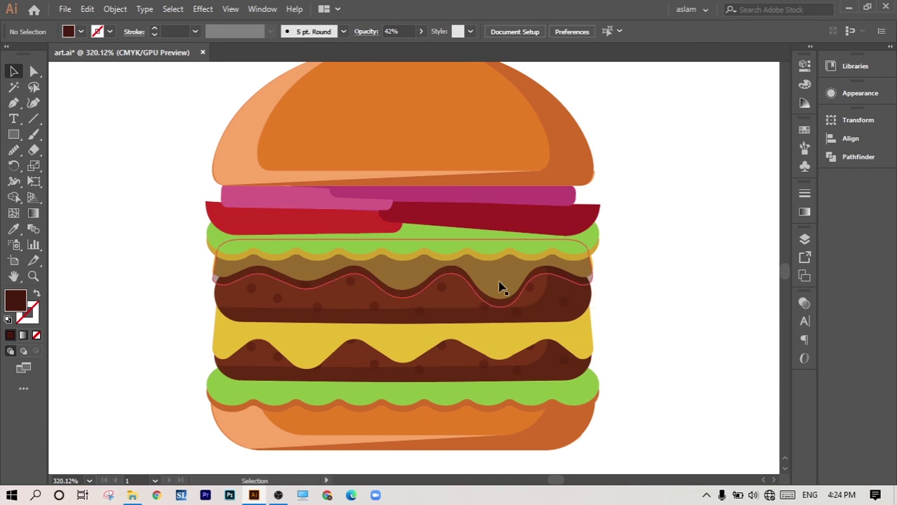
drag(526, 305, 411, 233)
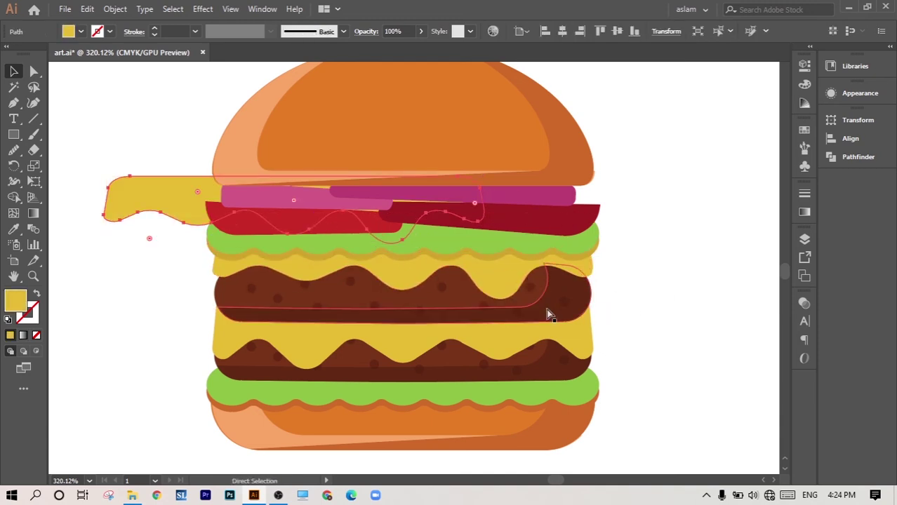
key(ctrl+z)
Step: Recolour the upper wavy path darker gold C19929, send it backward, then eyedrop the dark patty brown
double_click(10, 308)
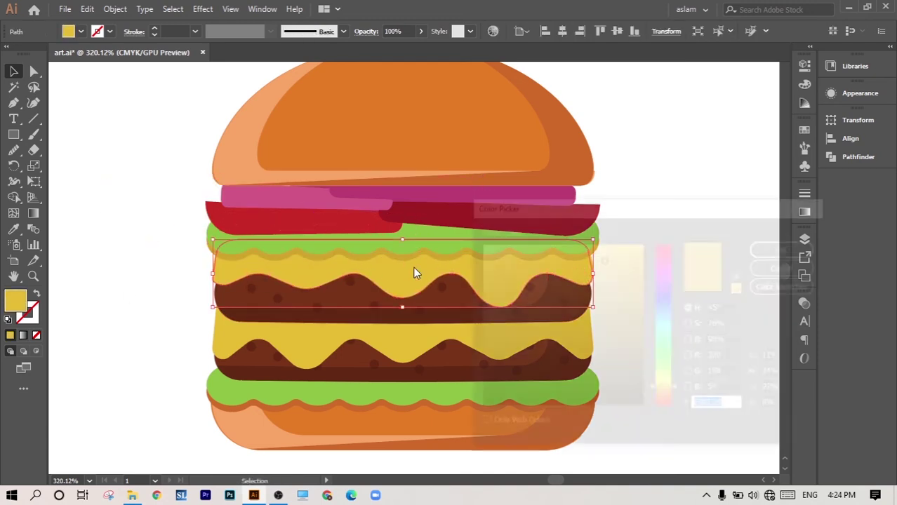
click(608, 282)
key(Return)
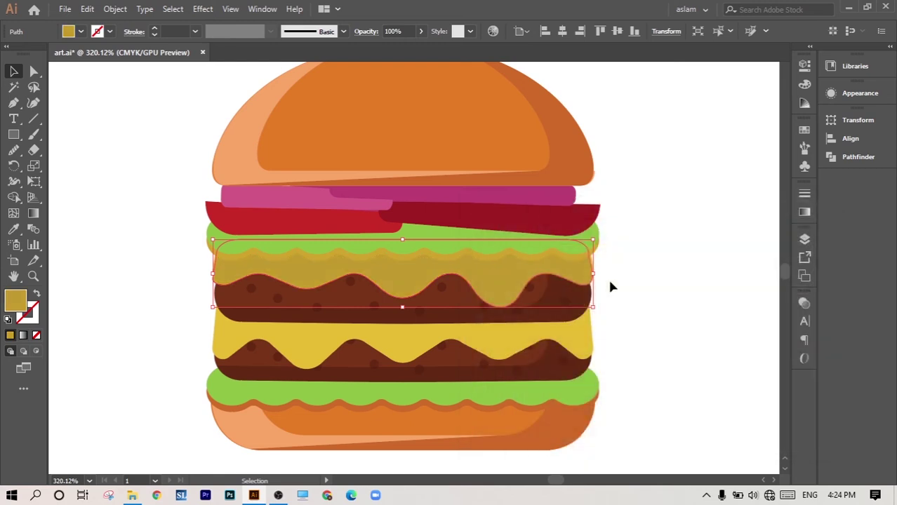
key(ctrl+bracketleft)
shift+click(590, 300)
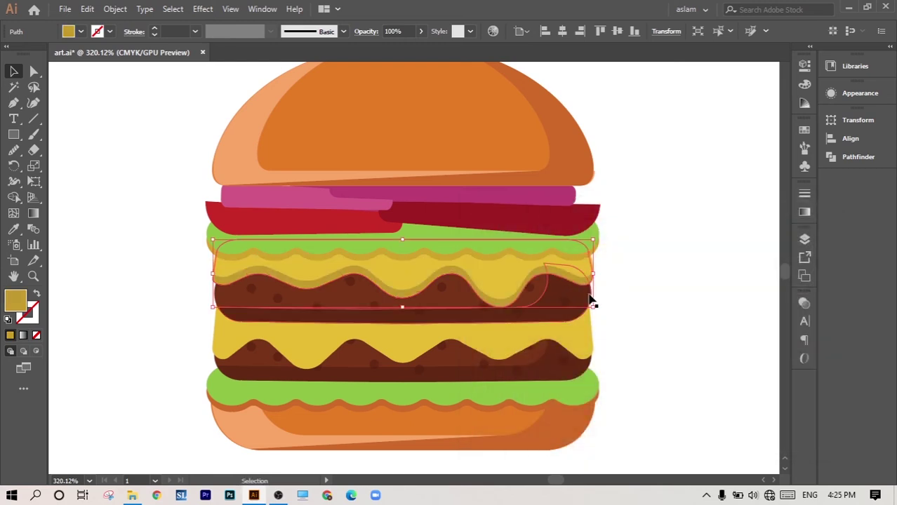
key(i)
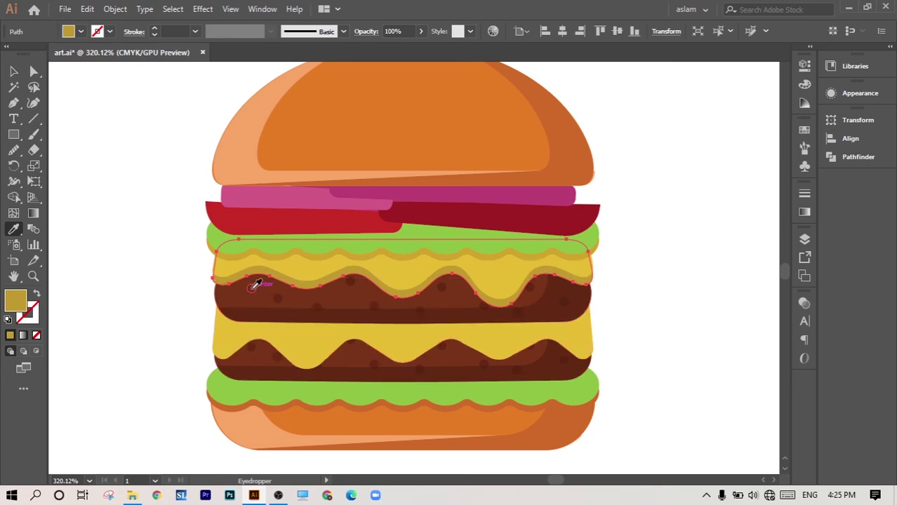
click(256, 282)
click(13, 71)
click(111, 151)
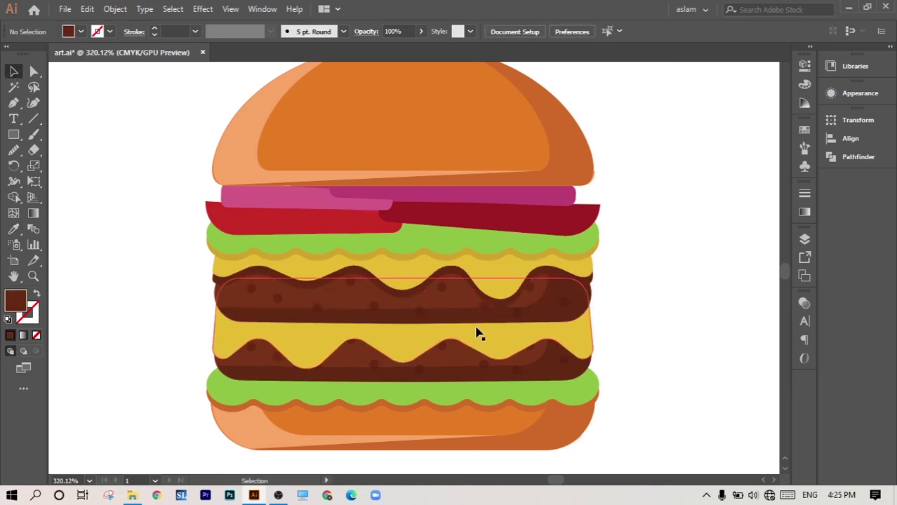
Step: Nudge the lower wavy cheese path down and give it the dark patty brown
scroll(461, 393, up, 1)
drag(412, 340, 400, 366)
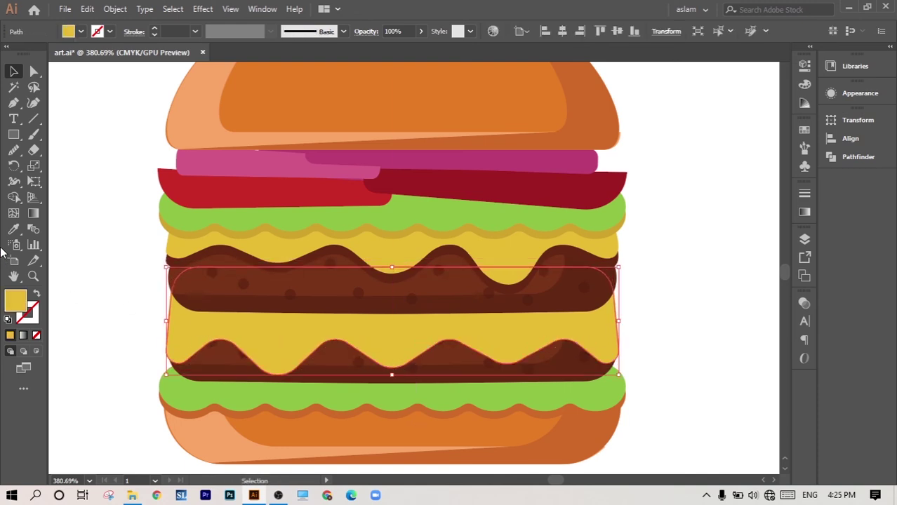
click(13, 229)
click(242, 255)
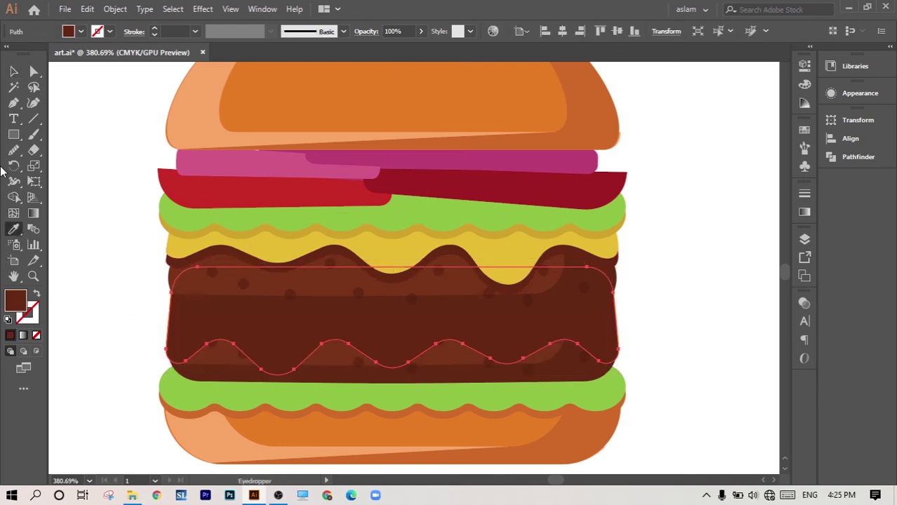
click(15, 71)
key(ctrl+z)
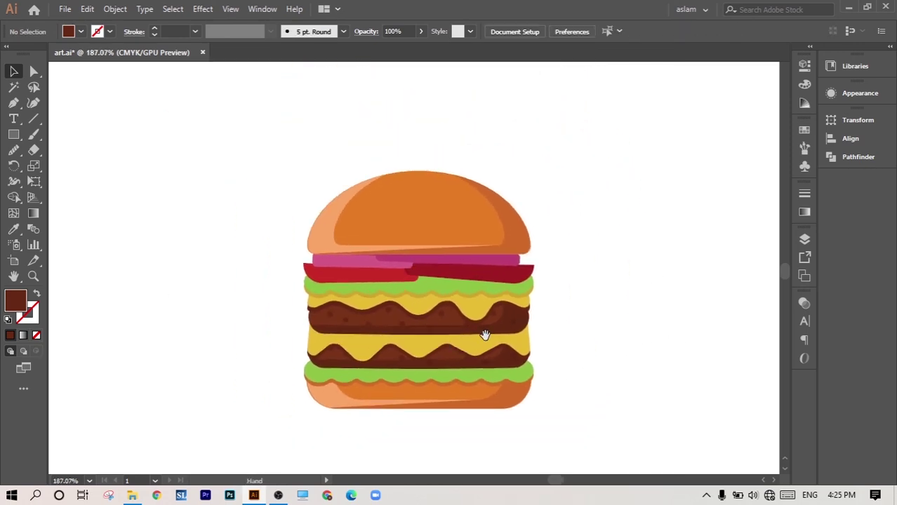
Step: Set a greyish-brown fill and draw a tiny circle beside the burger
scroll(327, 304, up, 2)
scroll(458, 339, up, 3)
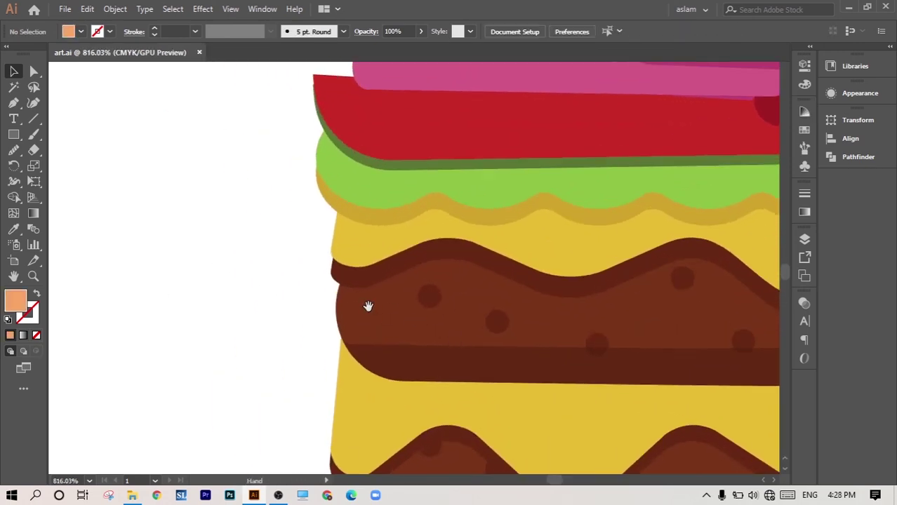
drag(11, 143, 15, 150)
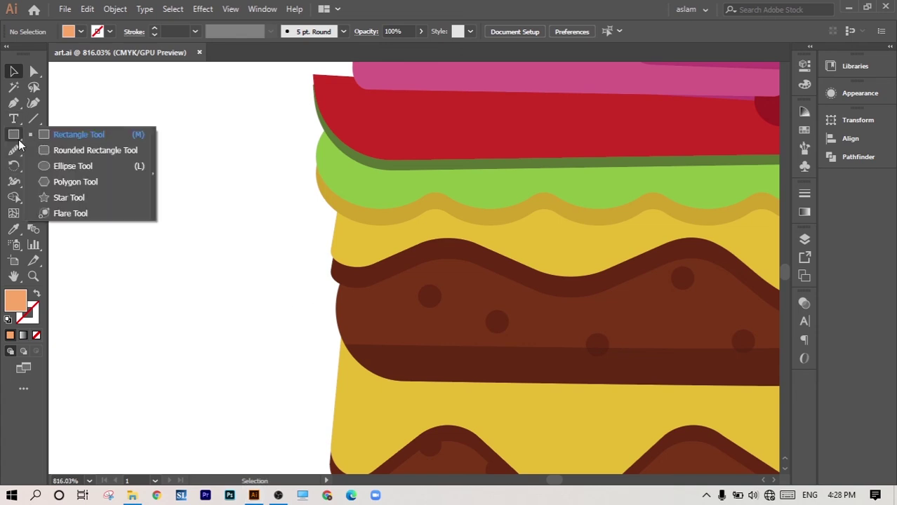
double_click(16, 302)
click(512, 315)
click(759, 246)
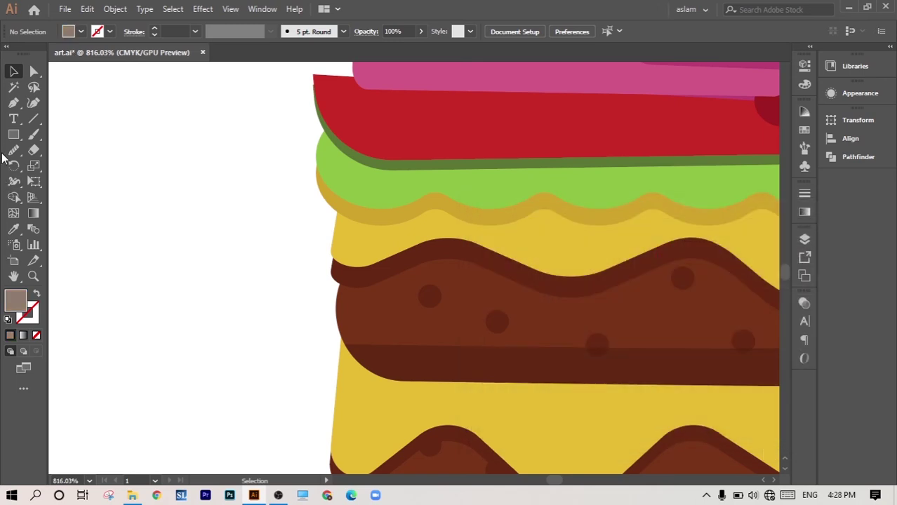
drag(13, 134, 63, 164)
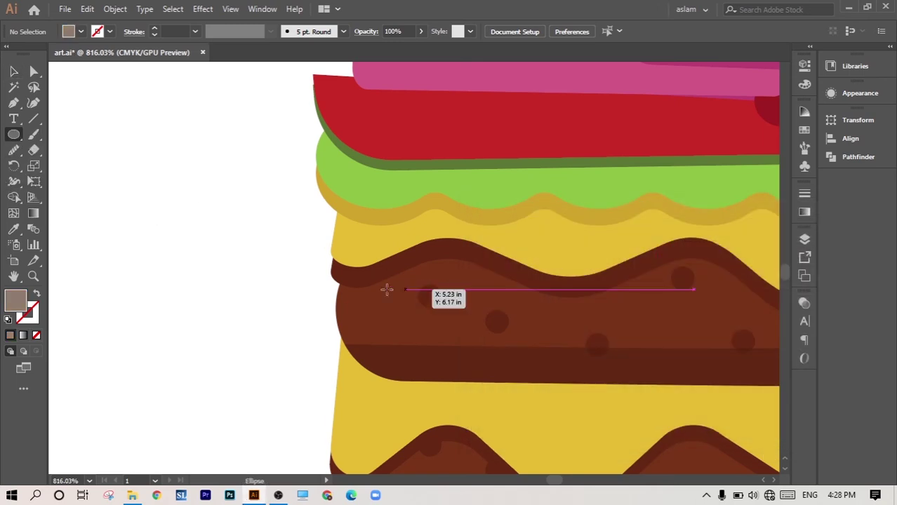
drag(278, 287, 296, 299)
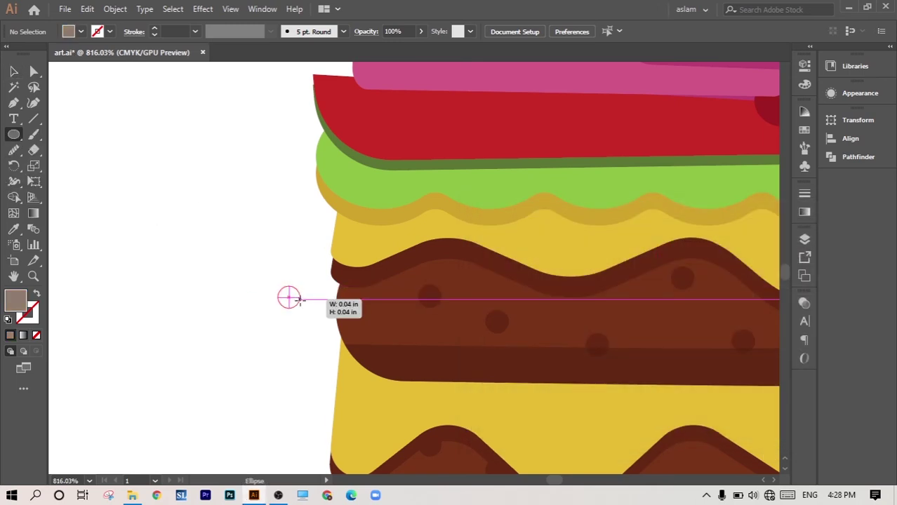
click(16, 73)
scroll(313, 318, up, 3)
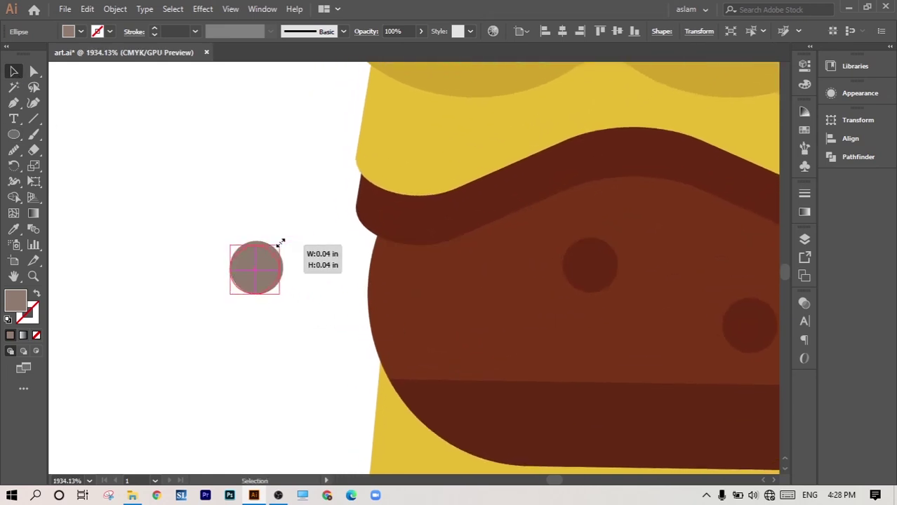
drag(284, 243, 264, 278)
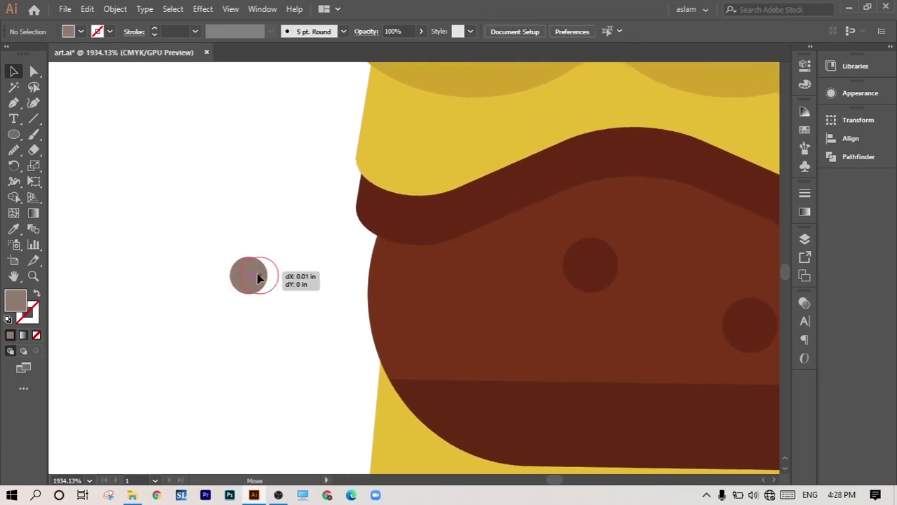
Step: Pull the circle's top anchor up to form a teardrop seed
click(34, 71)
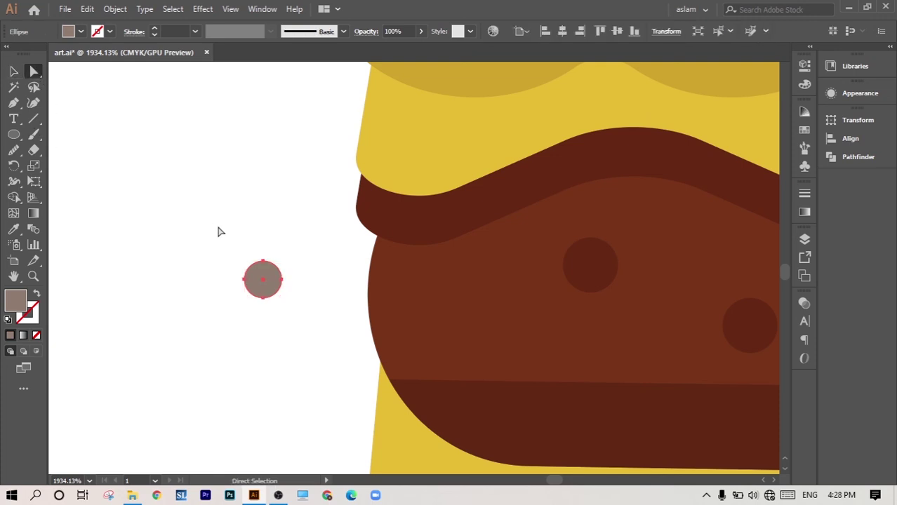
click(264, 264)
key(Up)
key(Up)
key(Up)
click(13, 71)
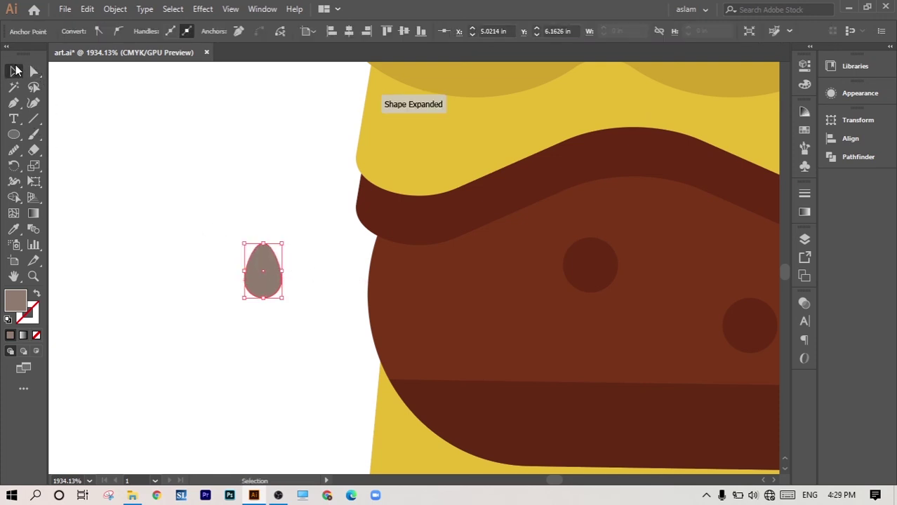
click(298, 284)
click(257, 270)
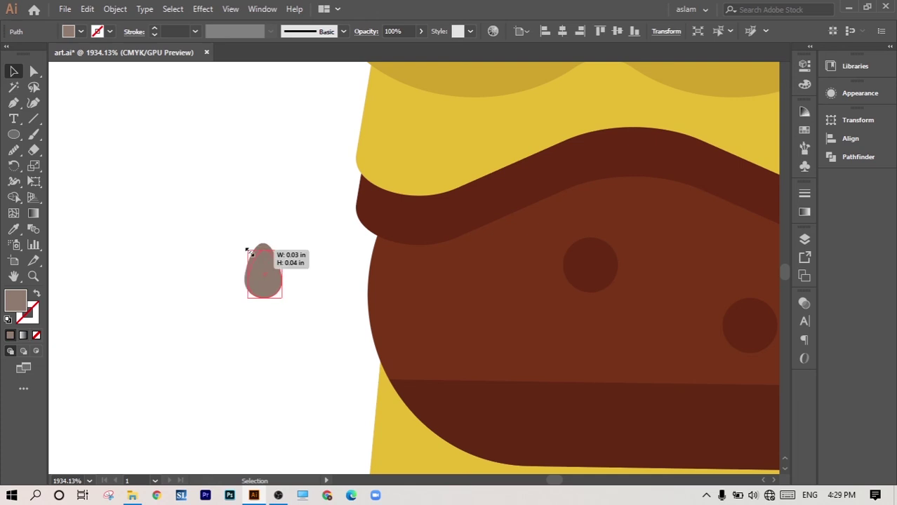
click(306, 230)
Step: Move the teardrop sesame seed onto the top bun
scroll(320, 227, down, 5)
scroll(156, 255, down, 5)
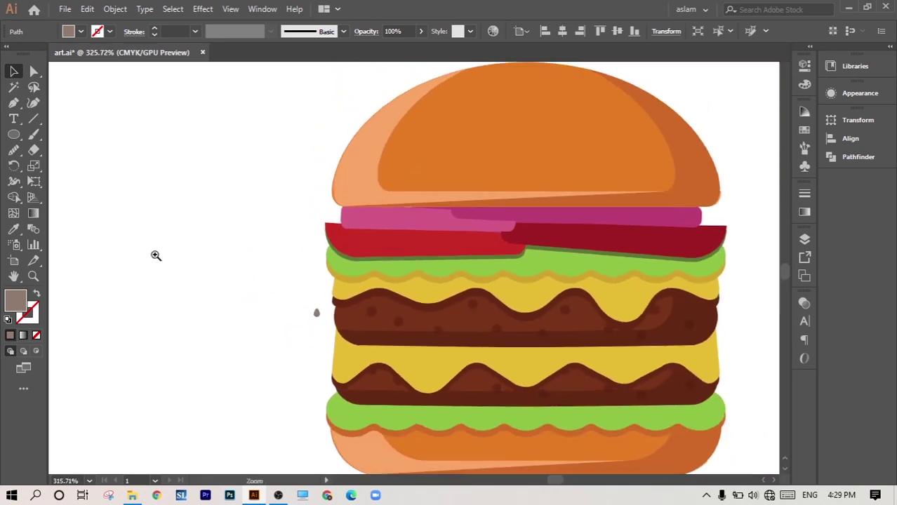
scroll(302, 326, up, 4)
click(309, 324)
drag(312, 325, 440, 154)
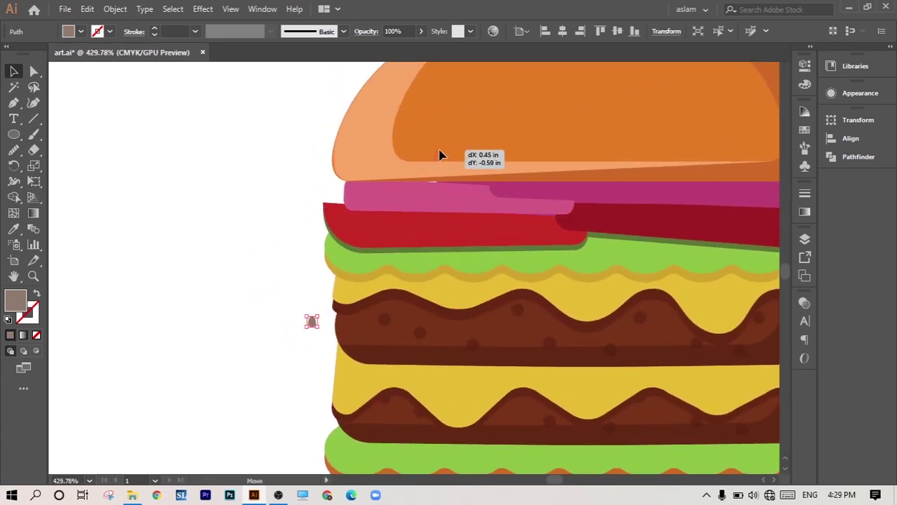
scroll(568, 230, up, 2)
scroll(388, 256, up, 2)
scroll(328, 265, up, 2)
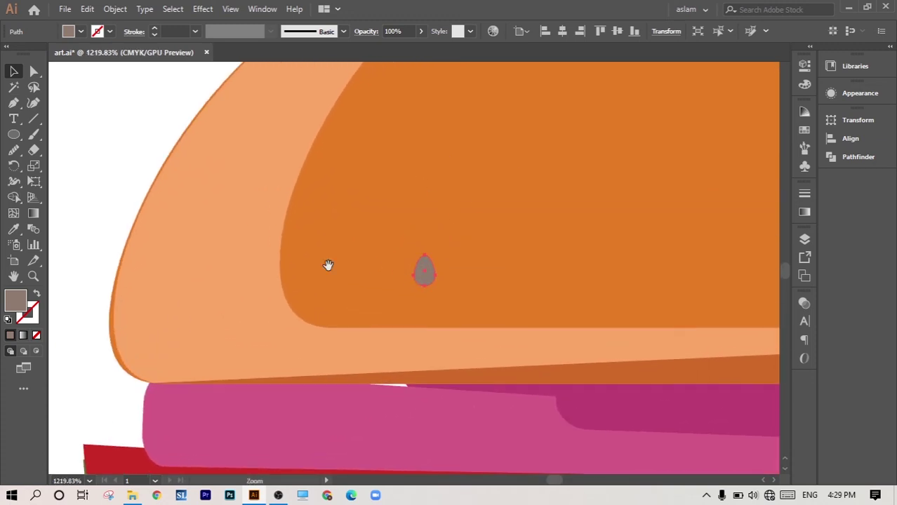
scroll(358, 237, down, 5)
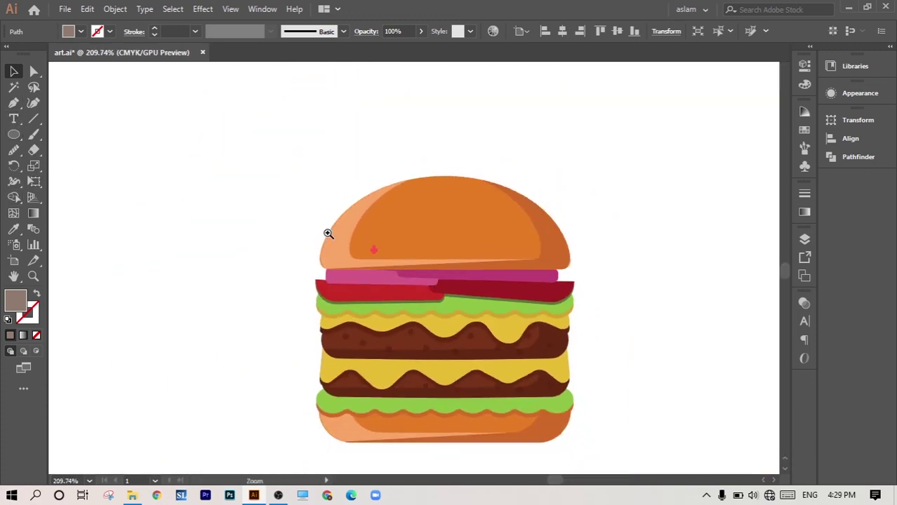
scroll(326, 232, down, 2)
Step: Pan to the reference photos and copy the first seed higher on the top bun
scroll(448, 302, down, 1)
drag(420, 262, 332, 315)
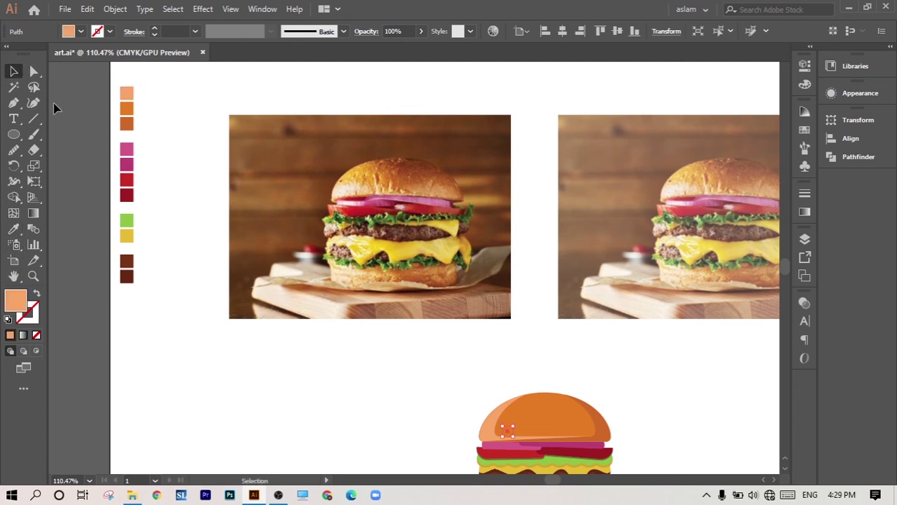
click(56, 107)
scroll(397, 279, up, 2)
scroll(549, 360, up, 3)
scroll(385, 292, up, 1)
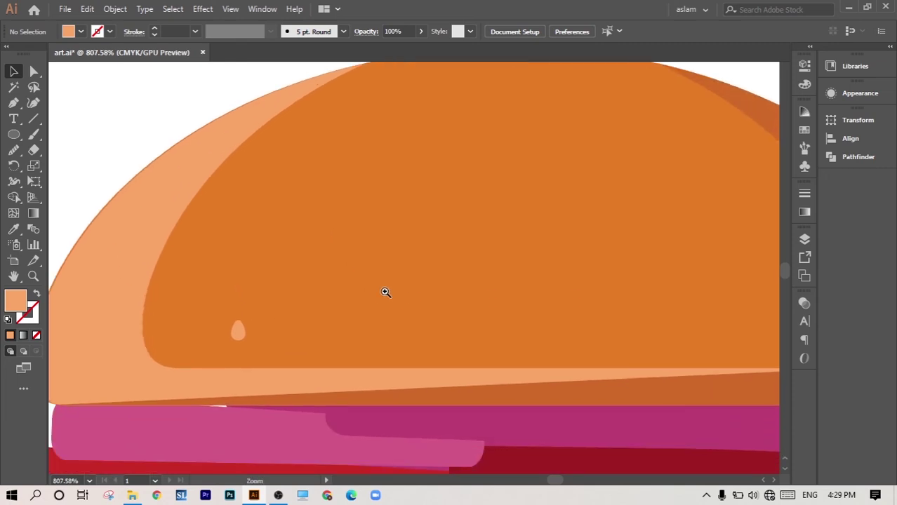
scroll(306, 259, down, 2)
scroll(280, 261, down, 1)
scroll(306, 330, up, 1)
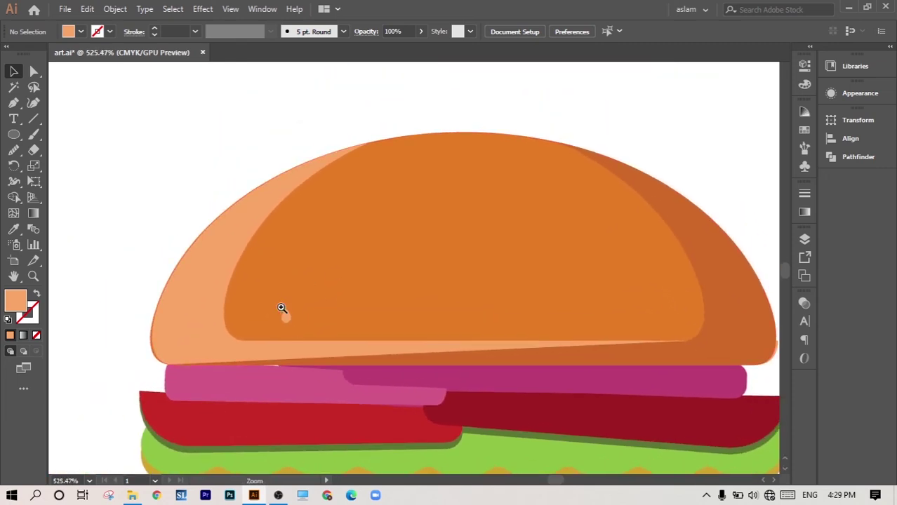
scroll(282, 308, up, 2)
drag(293, 331, 336, 214)
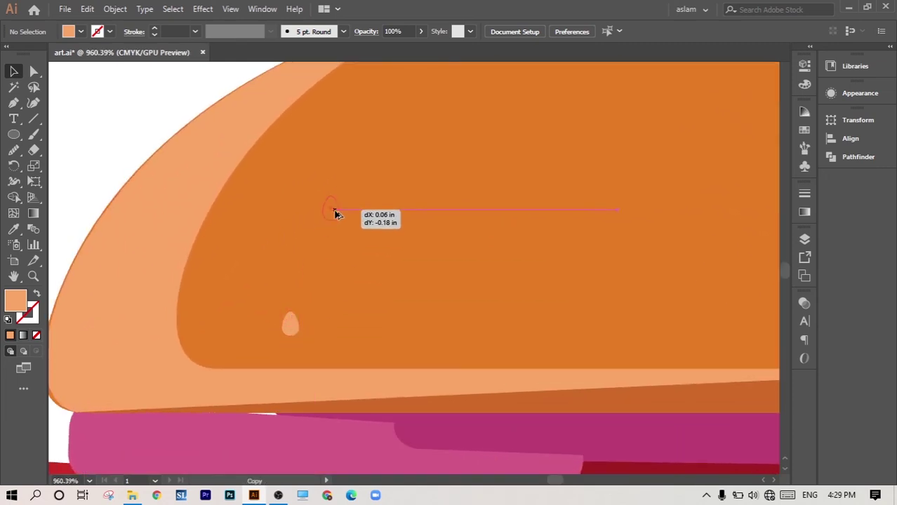
scroll(341, 217, down, 1)
scroll(380, 230, down, 1)
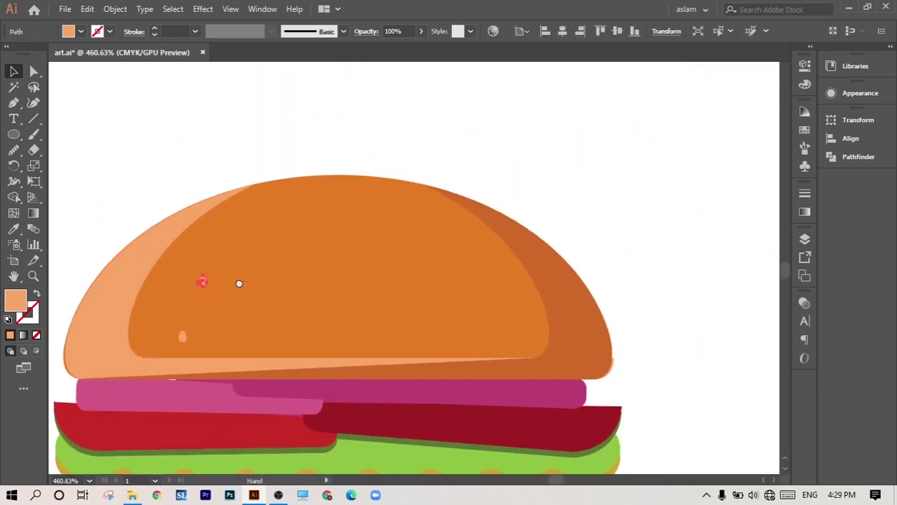
scroll(238, 284, up, 1)
Step: Alt-drag about seven more sesame seed copies across the top bun
mouse_move(200, 284)
mouse_down()
mouse_move(257, 229)
mouse_move(257, 288)
mouse_up()
mouse_move(257, 288)
mouse_down()
mouse_move(326, 196)
mouse_move(321, 252)
mouse_move(427, 208)
mouse_up()
mouse_move(427, 208)
mouse_down()
mouse_move(483, 195)
mouse_move(532, 216)
mouse_move(450, 250)
mouse_up()
drag(450, 251, 397, 251)
drag(396, 250, 468, 266)
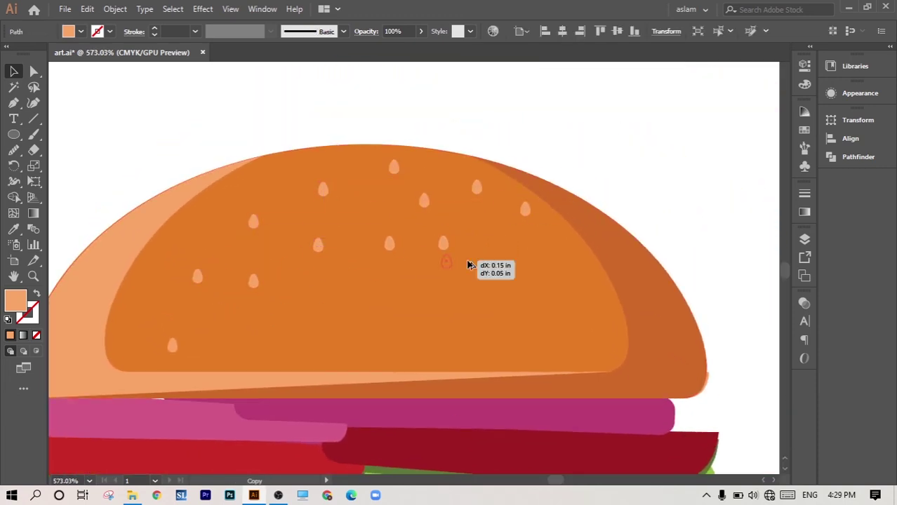
drag(550, 260, 568, 282)
mouse_move(567, 282)
mouse_down()
mouse_move(411, 280)
mouse_move(320, 298)
mouse_move(266, 321)
mouse_up()
click(316, 140)
Step: Nudge the scattered seeds into better positions across the bun
scroll(669, 332, down, 1)
scroll(267, 321, up, 1)
drag(369, 264, 320, 257)
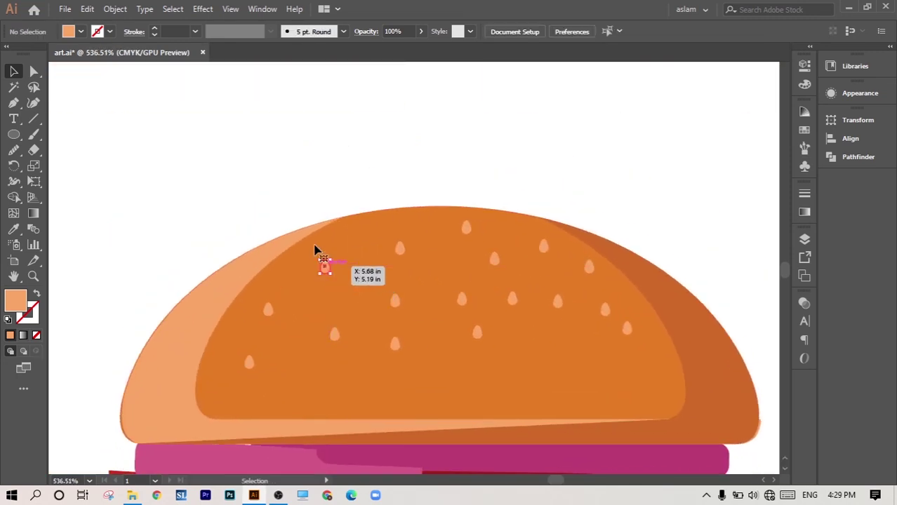
scroll(393, 311, up, 2)
drag(392, 302, 379, 298)
drag(497, 340, 510, 353)
mouse_move(465, 305)
mouse_down()
mouse_move(518, 244)
mouse_move(499, 257)
mouse_up()
scroll(500, 257, down, 4)
scroll(437, 278, up, 5)
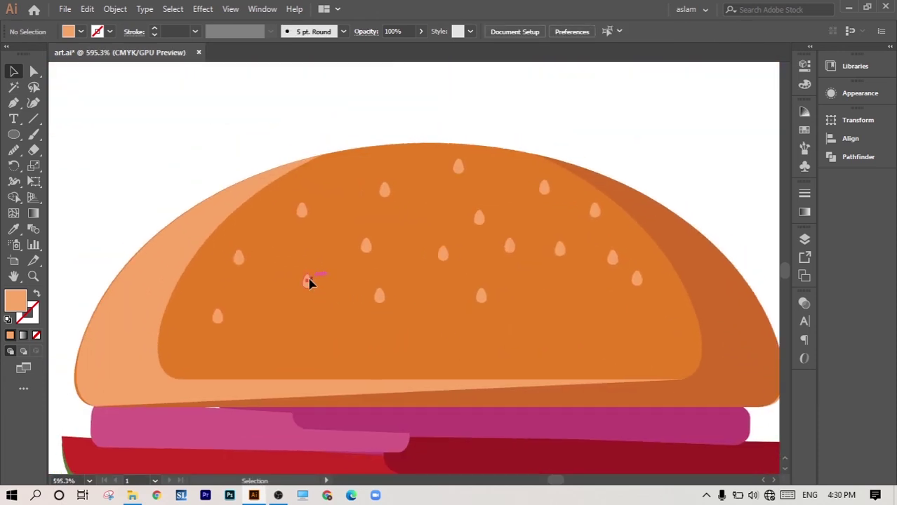
click(307, 281)
scroll(313, 275, up, 3)
click(329, 242)
drag(303, 167, 290, 184)
key(ctrl+shift+a)
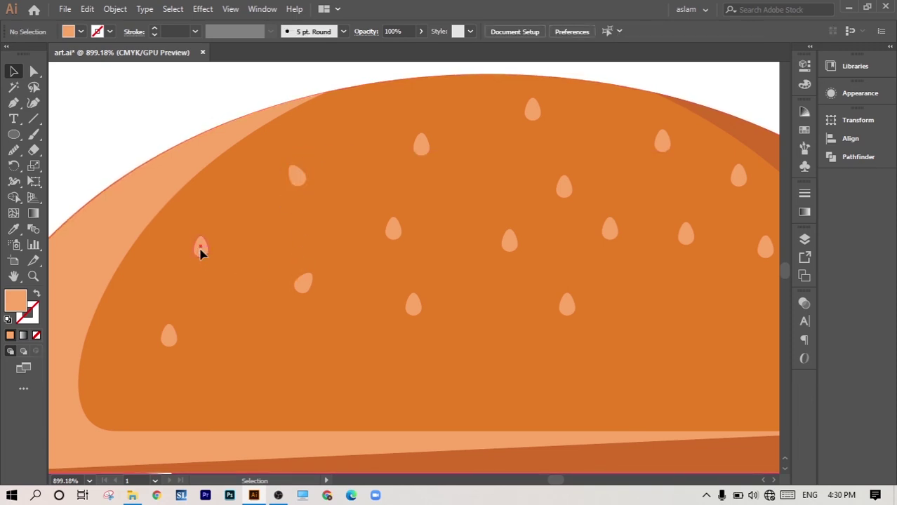
click(200, 250)
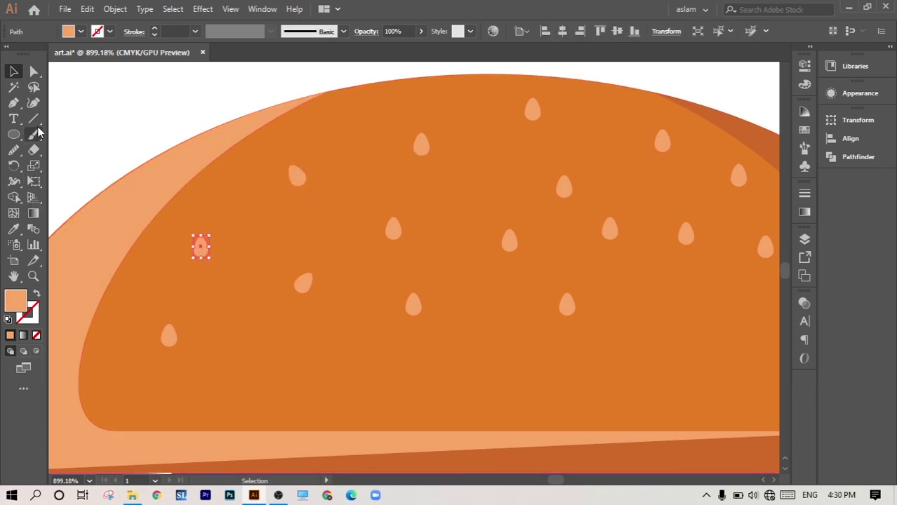
Step: Switch to the Rotate Tool and slightly tilt the first sesame seed
click(34, 71)
click(33, 181)
click(35, 167)
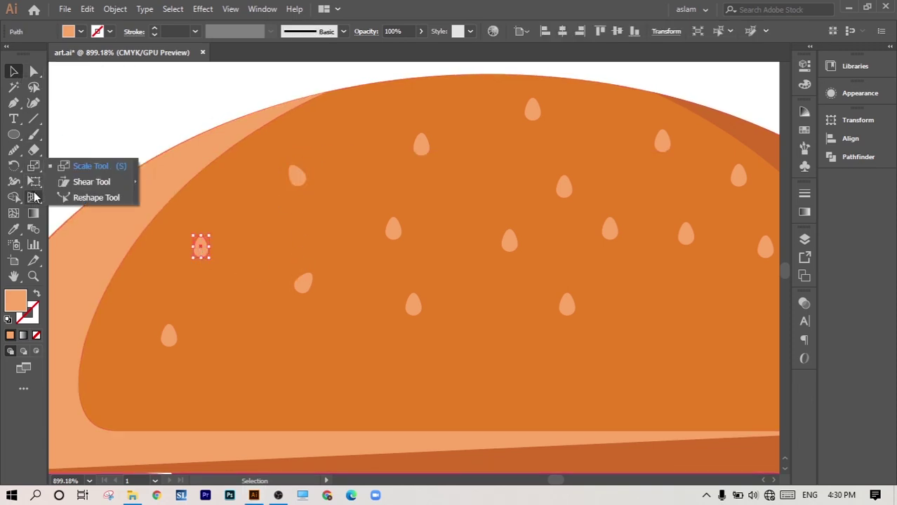
click(32, 199)
click(13, 165)
click(76, 166)
drag(293, 265, 295, 268)
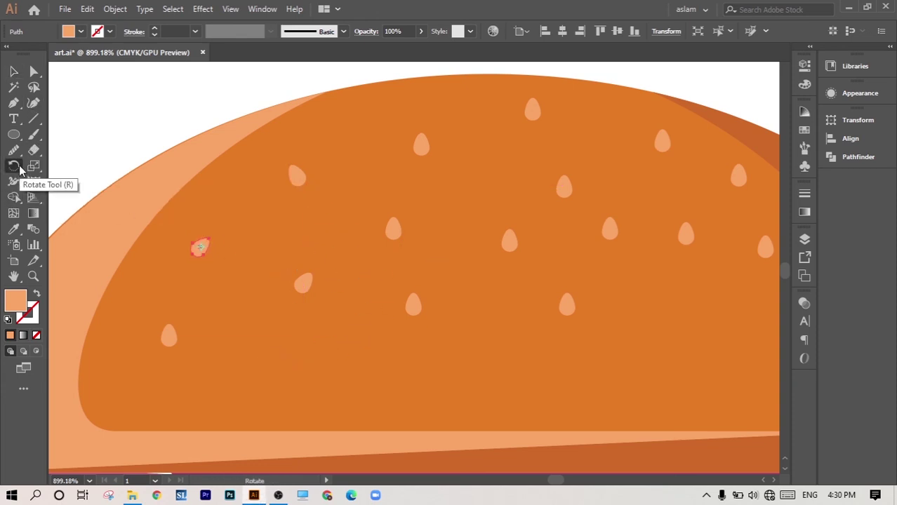
Step: Select several more seeds across the top bun and tilt one slightly
ctrl+click(302, 179)
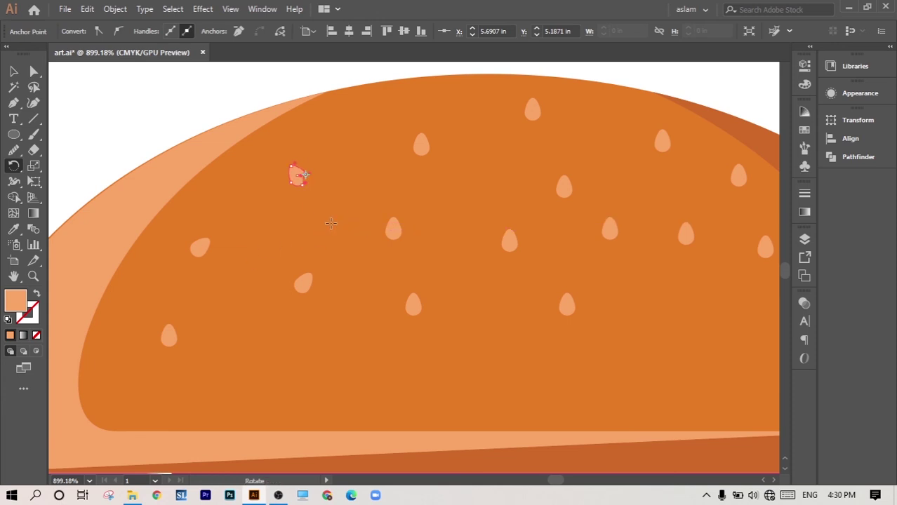
click(393, 228)
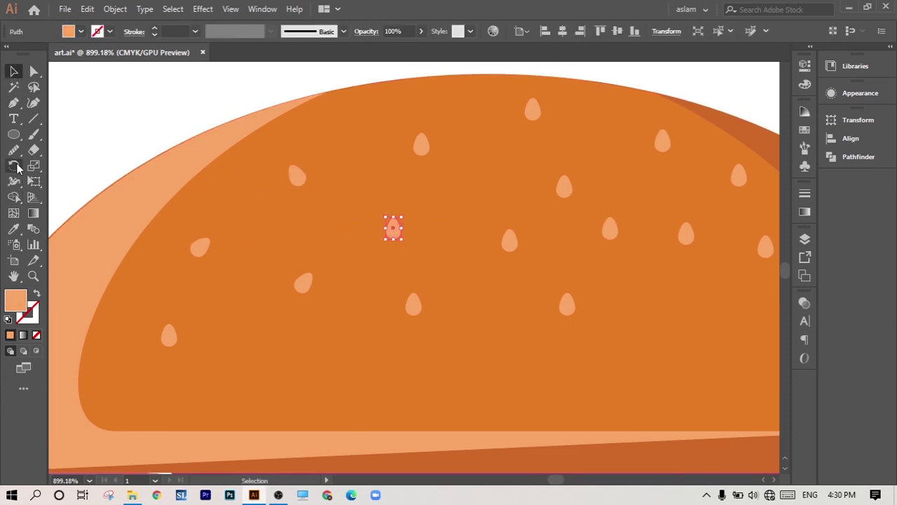
drag(379, 264, 380, 264)
scroll(435, 190, down, 2)
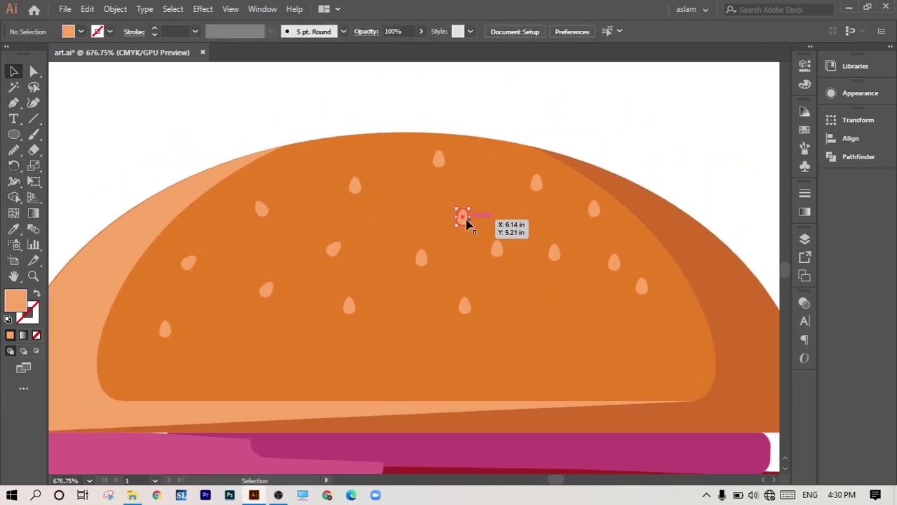
ctrl+click(462, 219)
ctrl+click(431, 113)
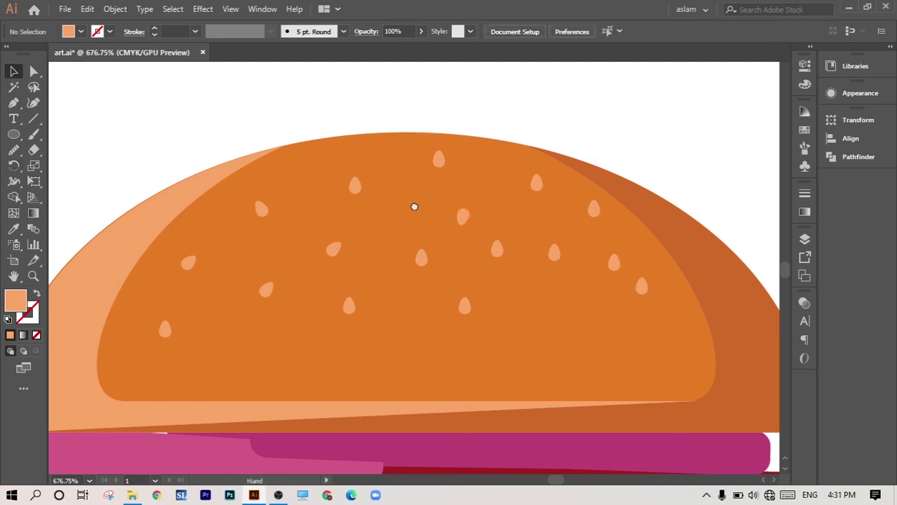
scroll(412, 205, up, 1)
ctrl+click(324, 242)
ctrl+click(207, 183)
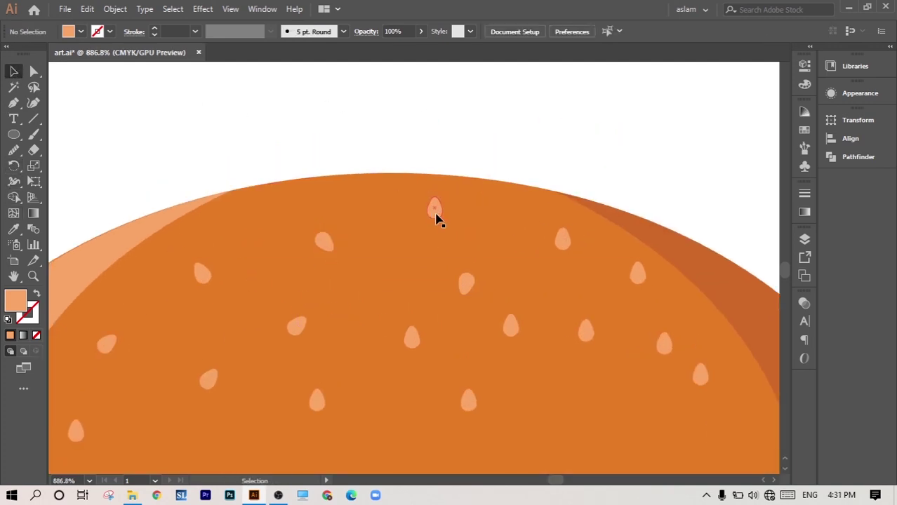
ctrl+click(434, 208)
Step: Rotate another sesame seed to a steeper angle
scroll(454, 160, down, 4)
scroll(416, 292, up, 4)
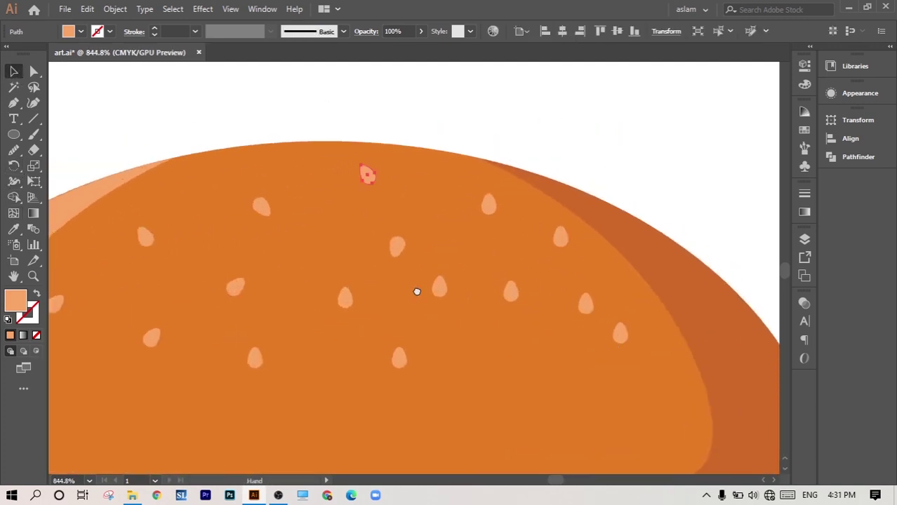
ctrl+click(392, 309)
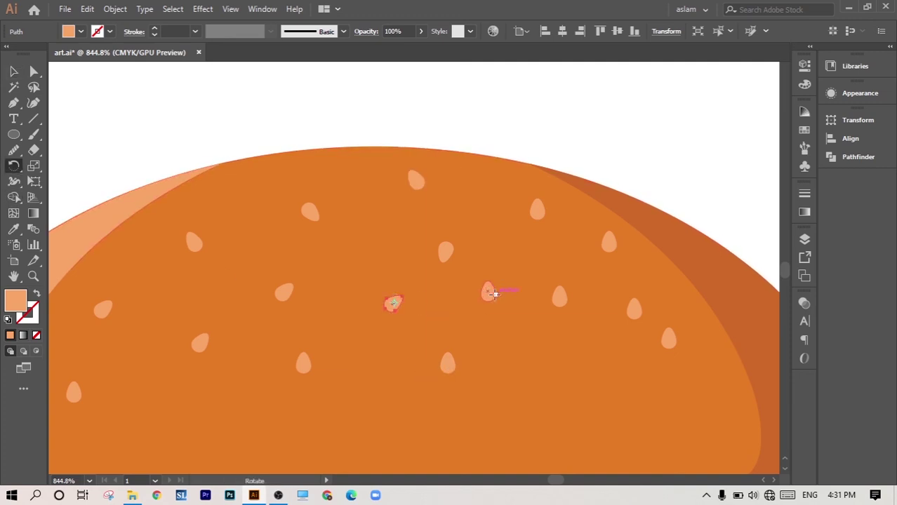
scroll(595, 300, down, 2)
scroll(83, 221, up, 3)
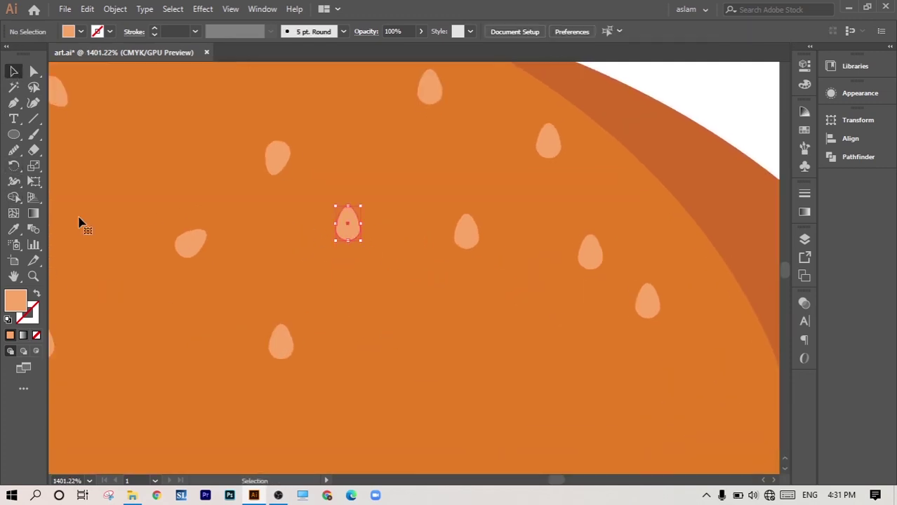
ctrl+click(348, 223)
drag(421, 309, 281, 344)
scroll(492, 238, down, 3)
scroll(495, 310, up, 2)
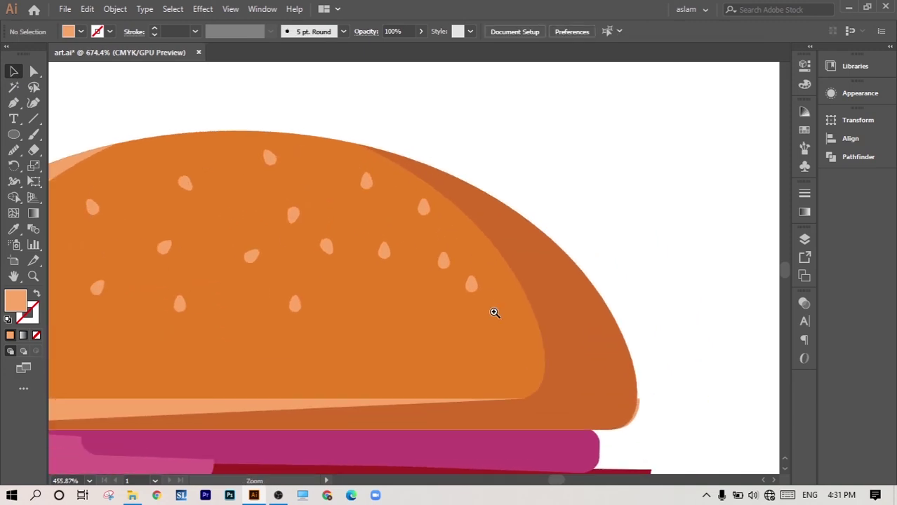
Step: Nudge one seed slightly left, then tilt a final seed with the Rotate tool (R)
ctrl+click(444, 271)
scroll(432, 281, up, 1)
drag(431, 280, 400, 280)
key(r)
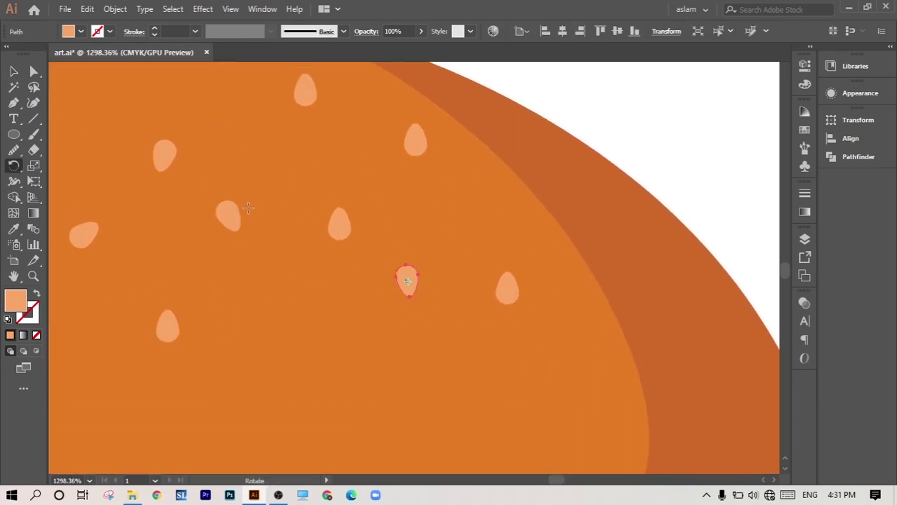
click(507, 287)
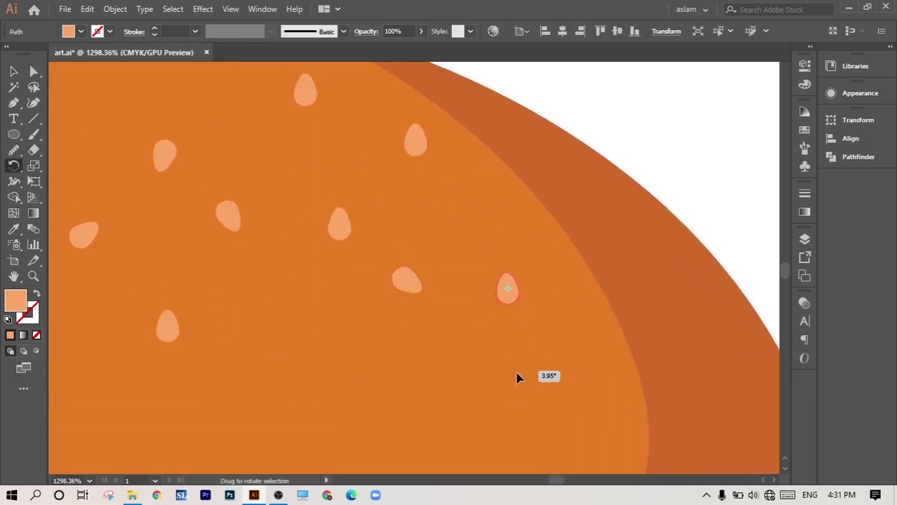
drag(517, 379, 518, 379)
click(13, 71)
scroll(440, 201, down, 5)
scroll(575, 301, up, 5)
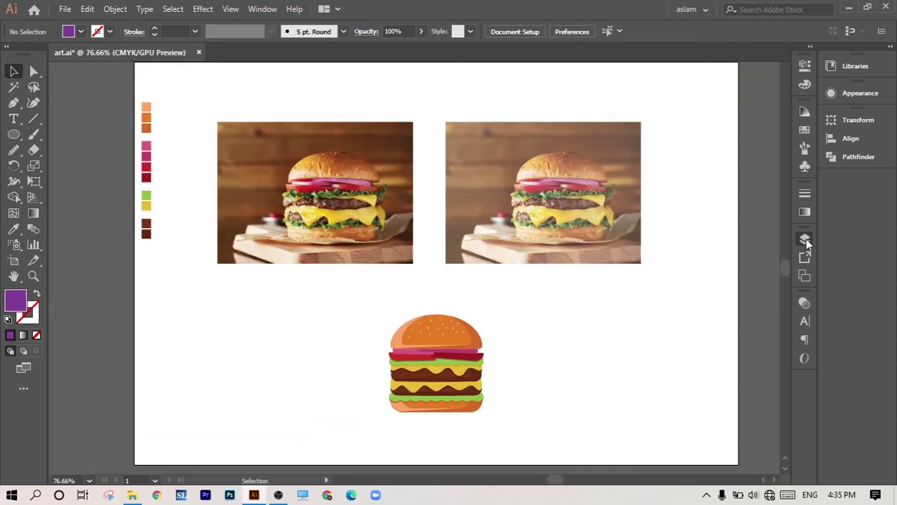
Step: Draw a large light blue background rectangle over the artwork and position it behind the burger
click(805, 239)
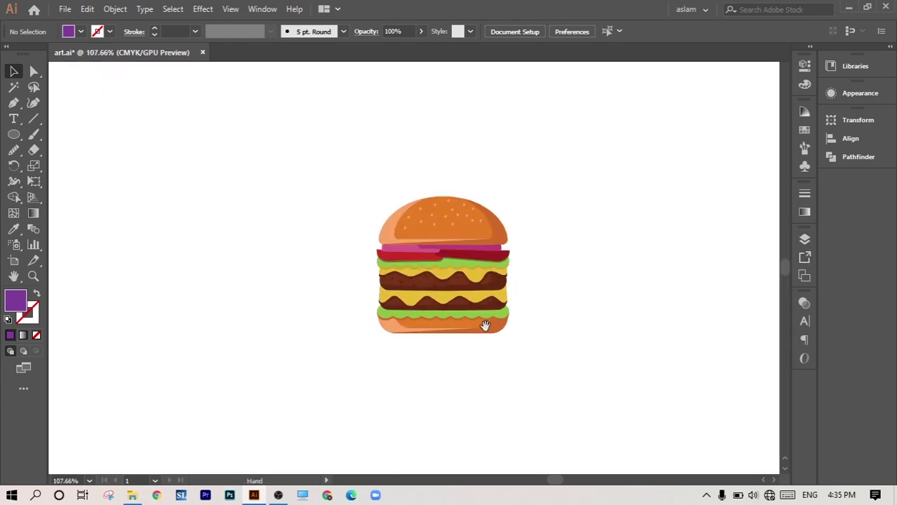
drag(13, 134, 65, 131)
mouse_move(200, 104)
mouse_down()
mouse_move(507, 327)
mouse_move(634, 400)
mouse_up()
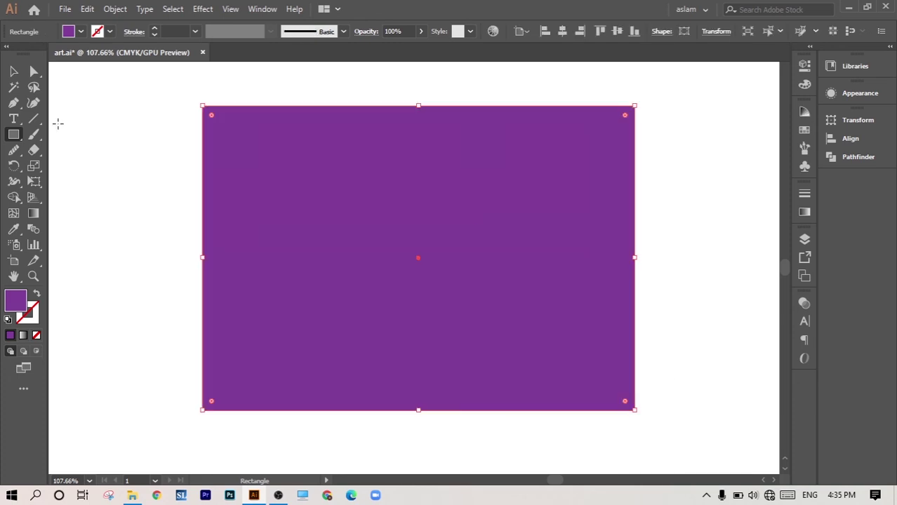
key(v)
drag(300, 158, 318, 178)
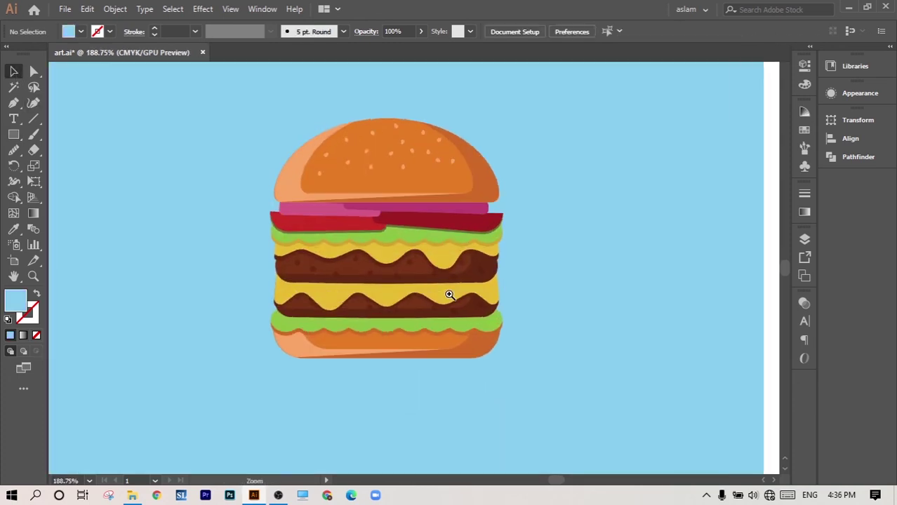
Step: Draw a flat darker blue oval beneath the burger as a ground shadow
drag(14, 134, 72, 166)
double_click(15, 301)
click(584, 304)
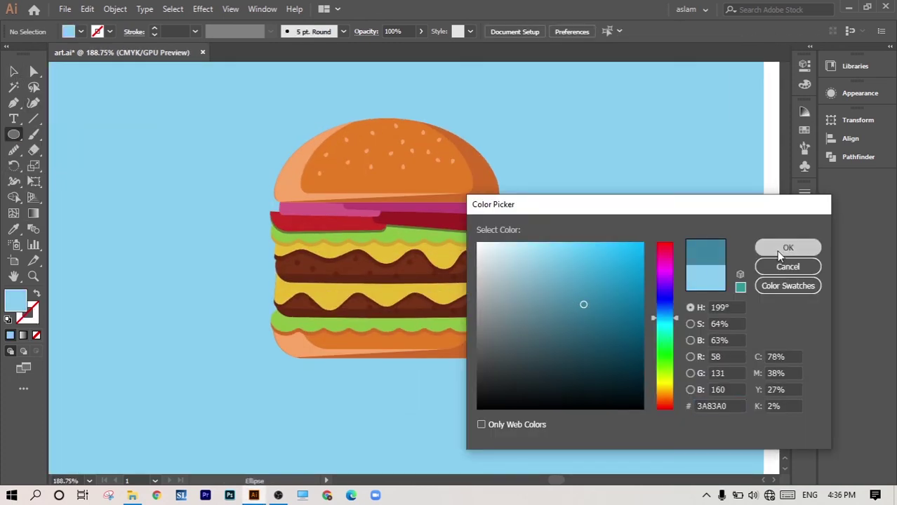
click(786, 246)
drag(228, 342, 497, 372)
Step: Send the oval behind the burger and refine it to a dark teal shadow colour
key(v)
key(ctrl+shift+bracketleft)
key(ctrl+bracketright)
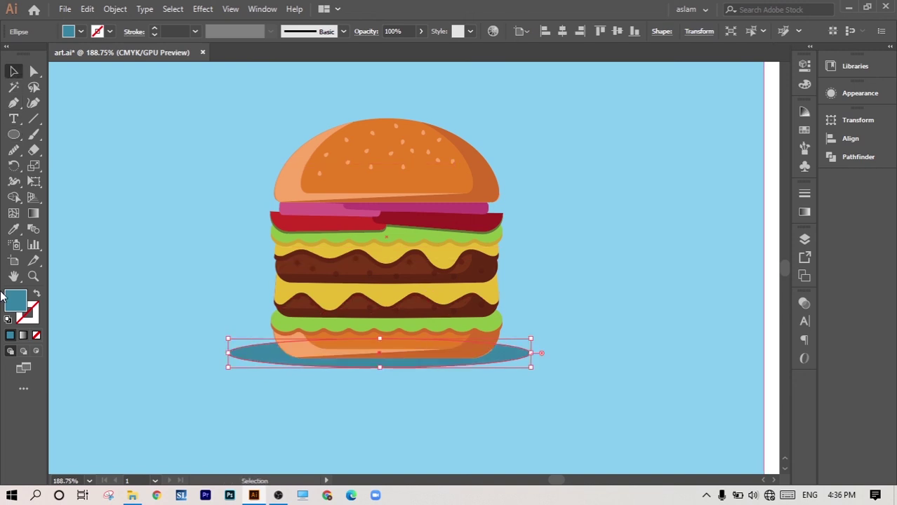
double_click(15, 301)
click(576, 327)
key(Return)
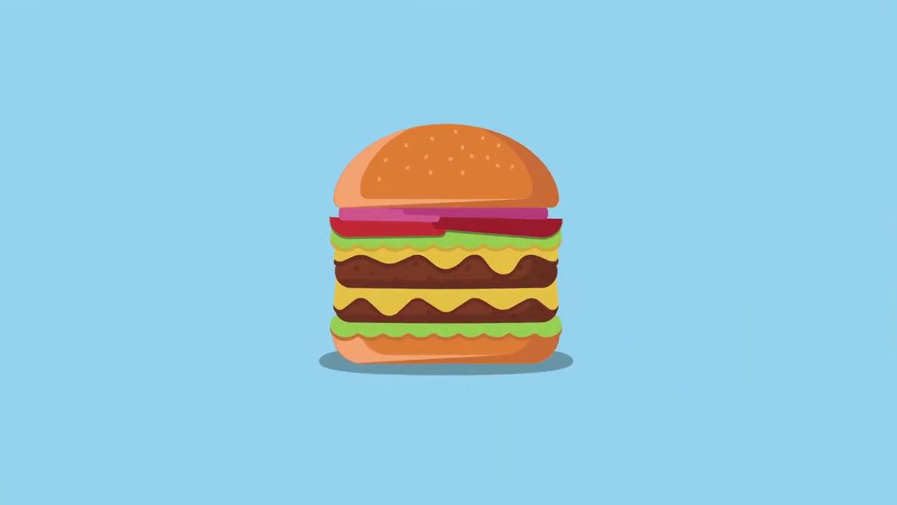